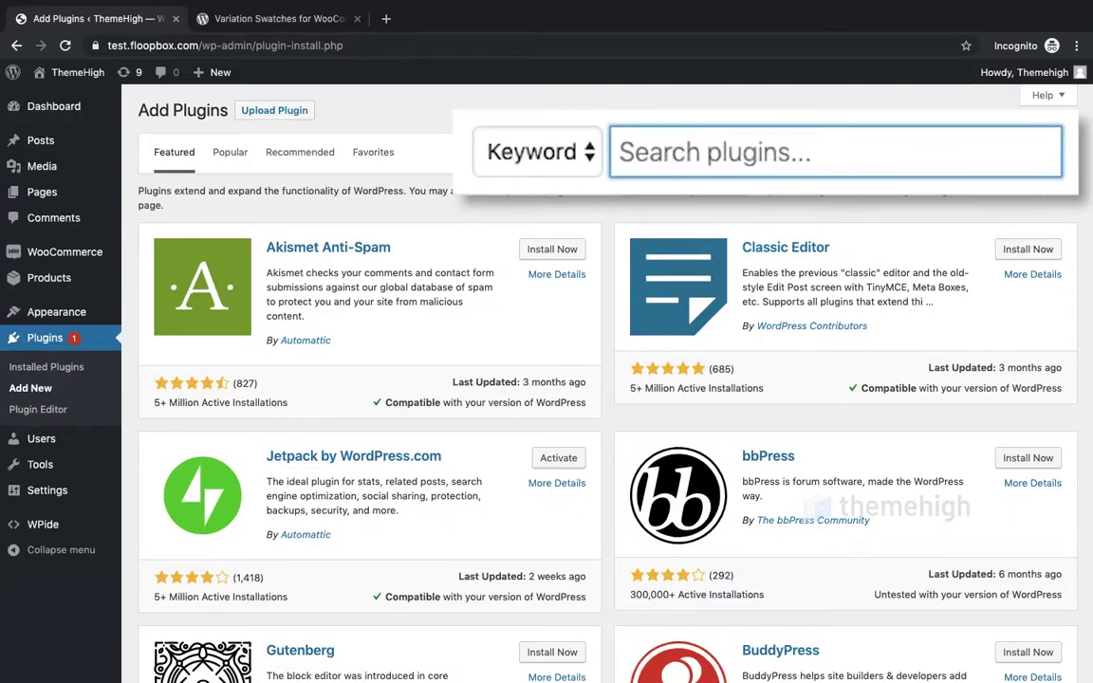
Search plugins for 'variation swatches' and install ThemeHigh's Variation Swatches for WooCommerce.
{"action": "type", "text": "tion swatc"}
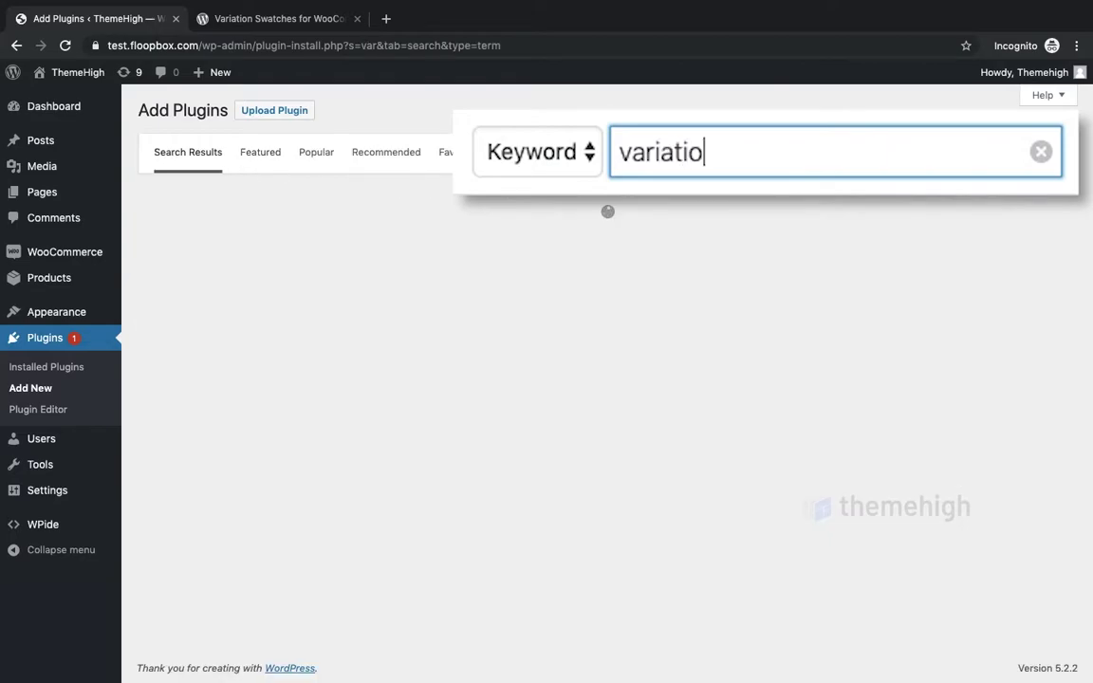
{"action": "type", "text": "hes"}
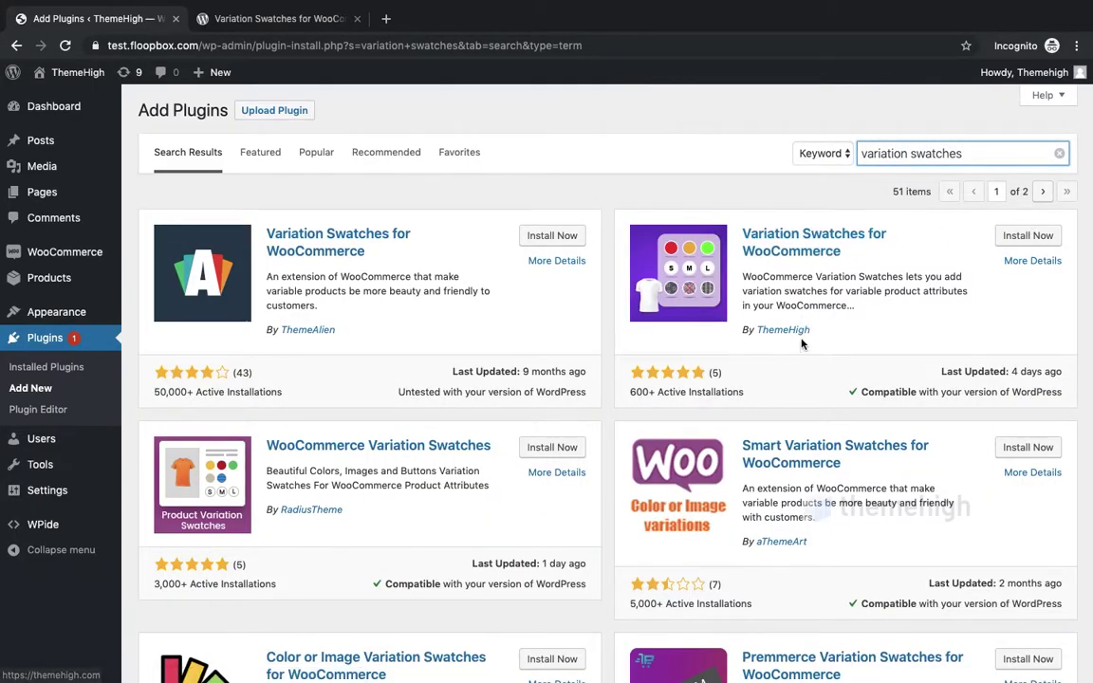
{"action": "left_click", "coordinate": [1018, 237]}
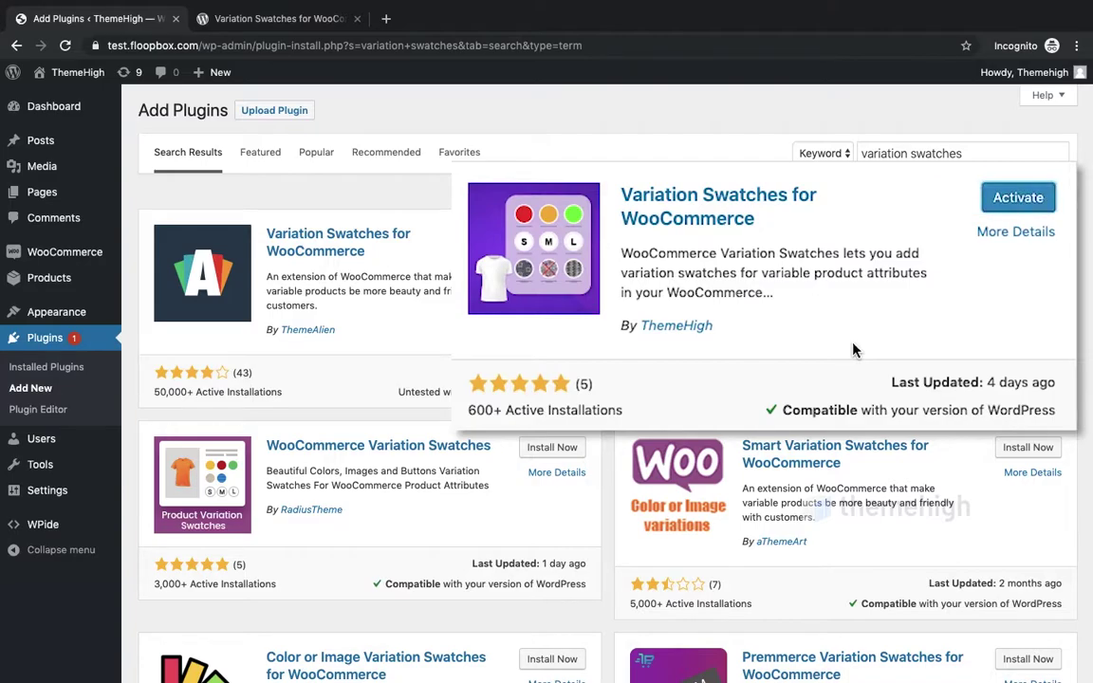
Activate the Variation Swatches plugin and open Products > Swatches Options.
{"action": "left_click", "coordinate": [1044, 207]}
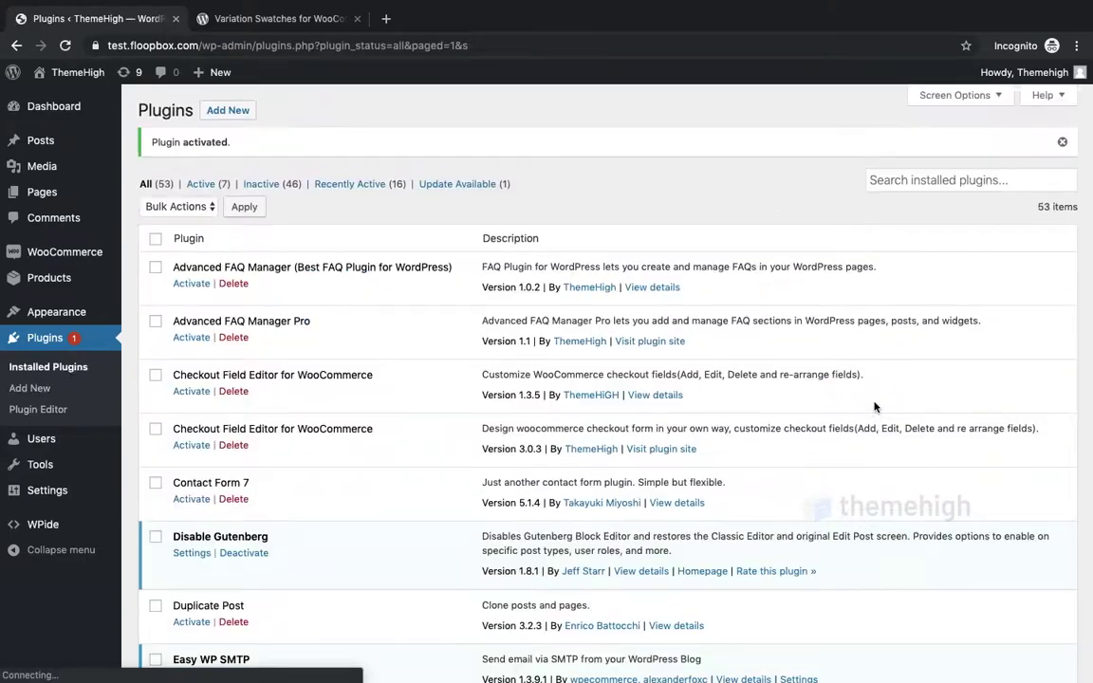
{"action": "scroll", "coordinate": [512, 465], "scroll_direction": "down", "scroll_amount": 12}
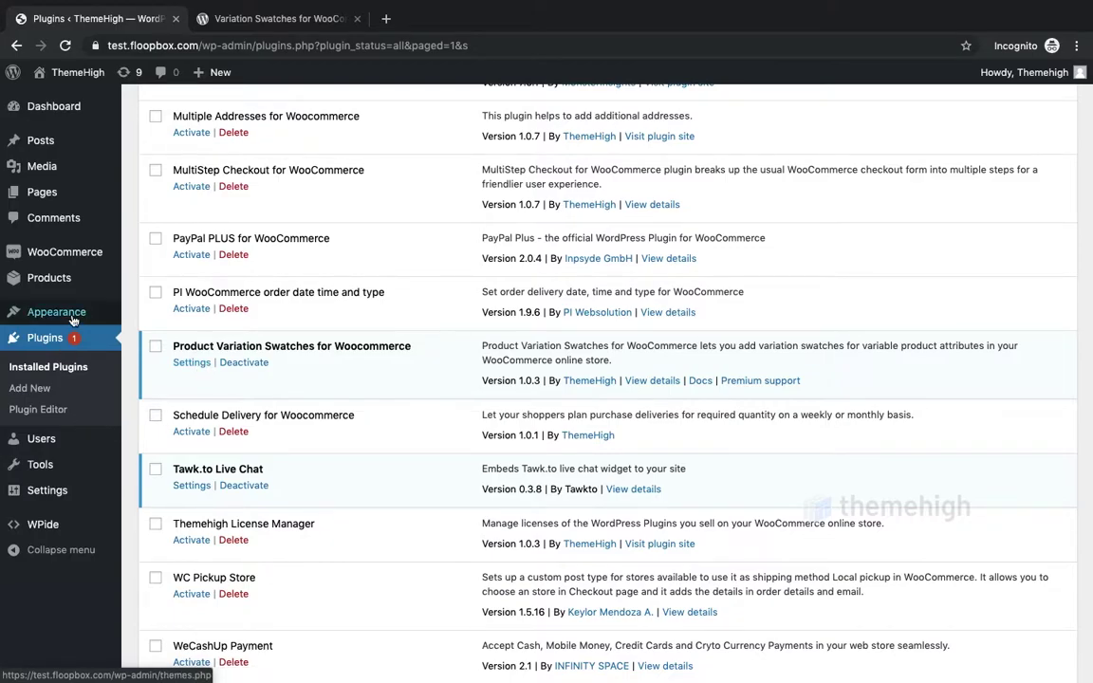
{"action": "mouse_move", "coordinate": [82, 281]}
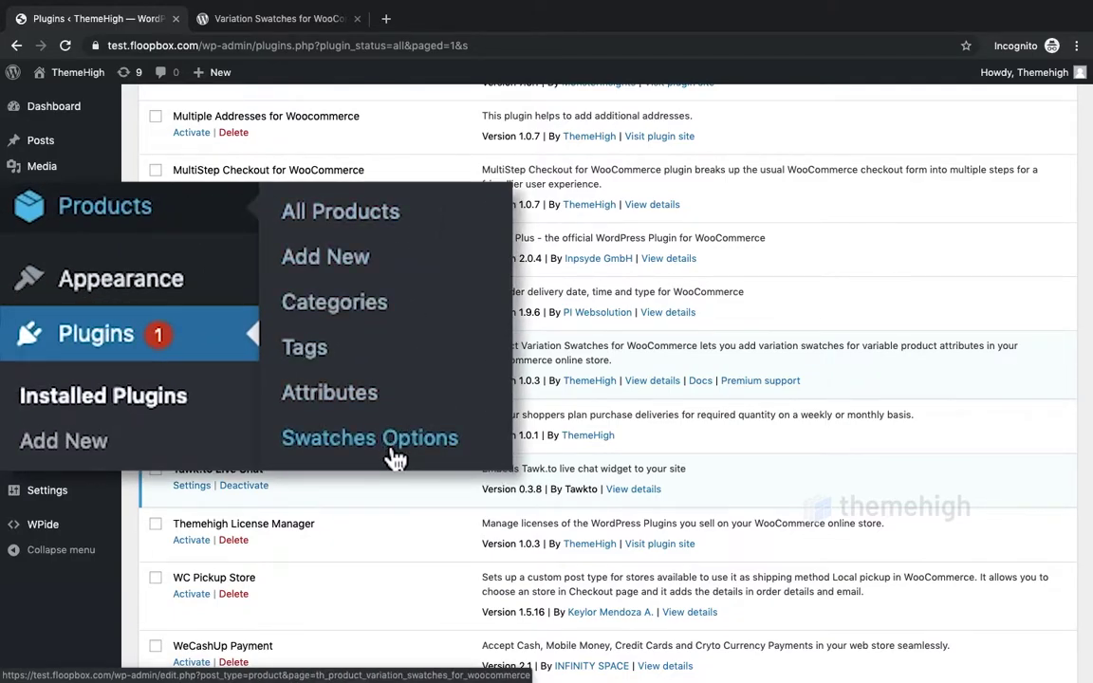
{"action": "left_click", "coordinate": [185, 394]}
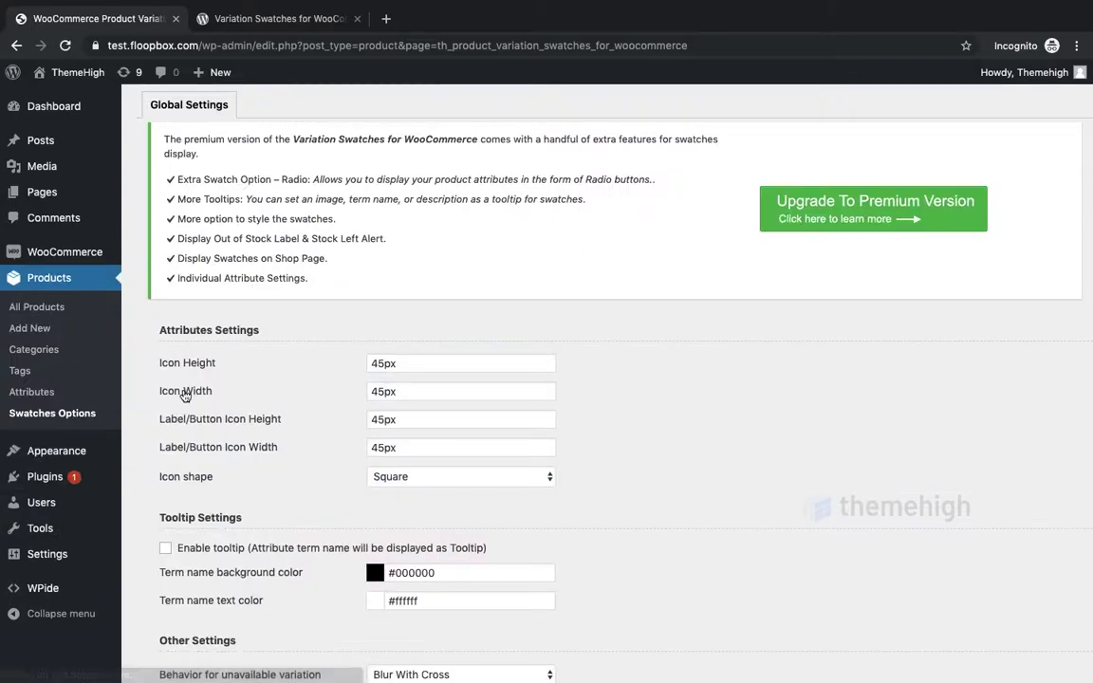
{"action": "scroll", "coordinate": [185, 396], "scroll_direction": "down", "scroll_amount": 2}
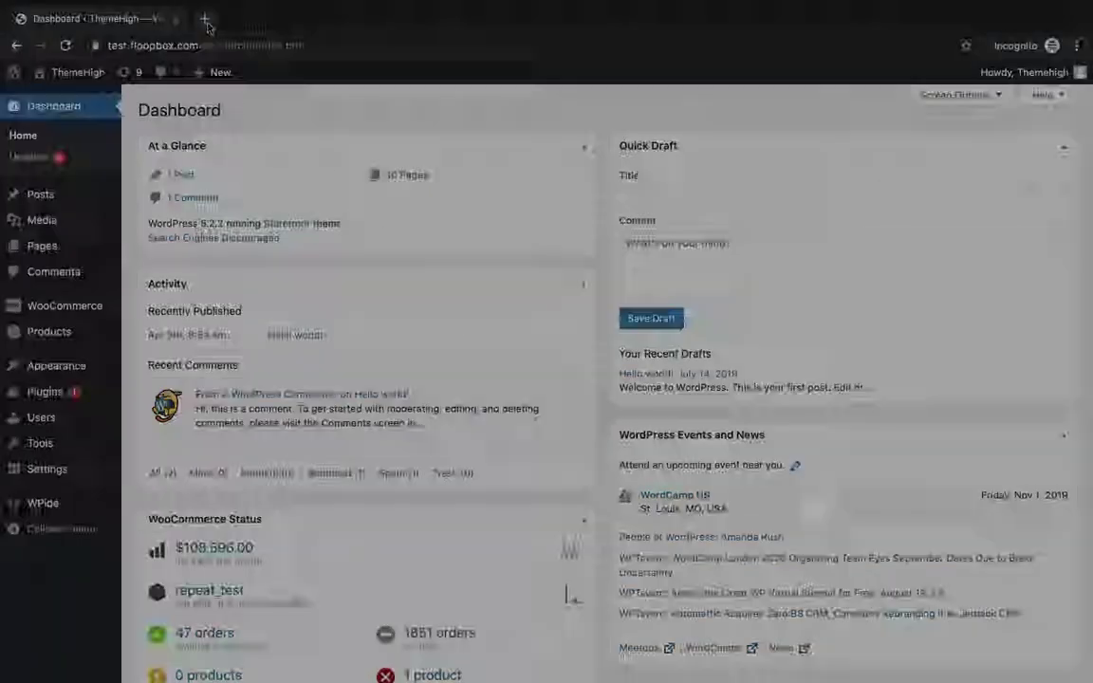
In a new tab, search the WordPress.org plugin directory for 'variation swatches'.
{"action": "left_click", "coordinate": [203, 20]}
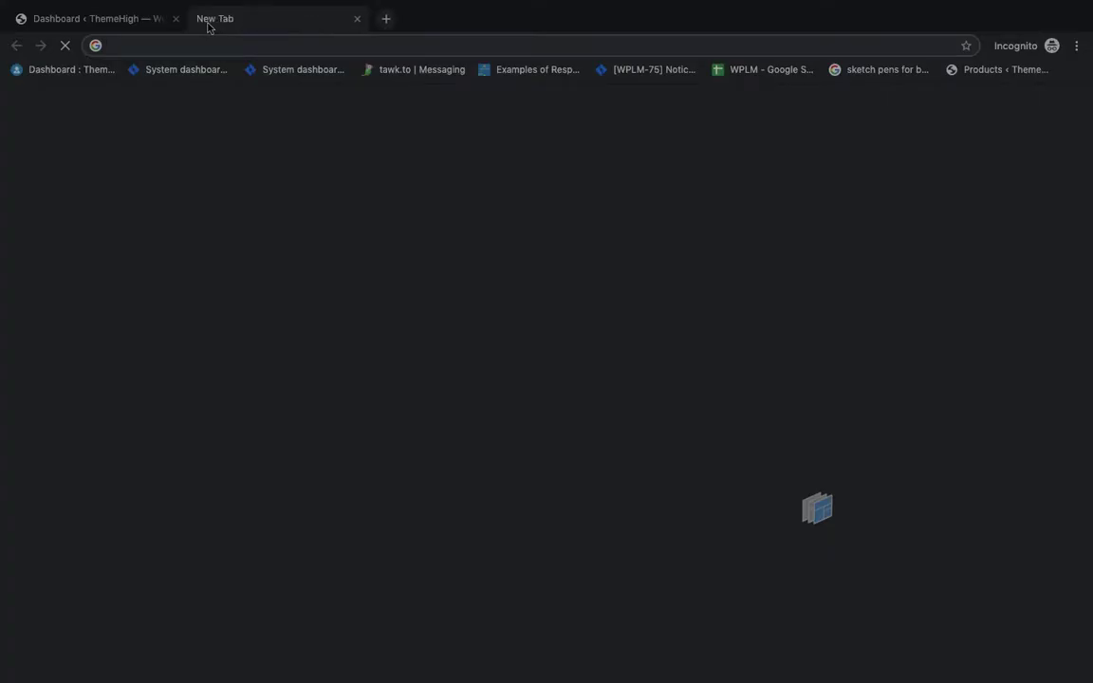
{"action": "type", "text": "wordpress.org"}
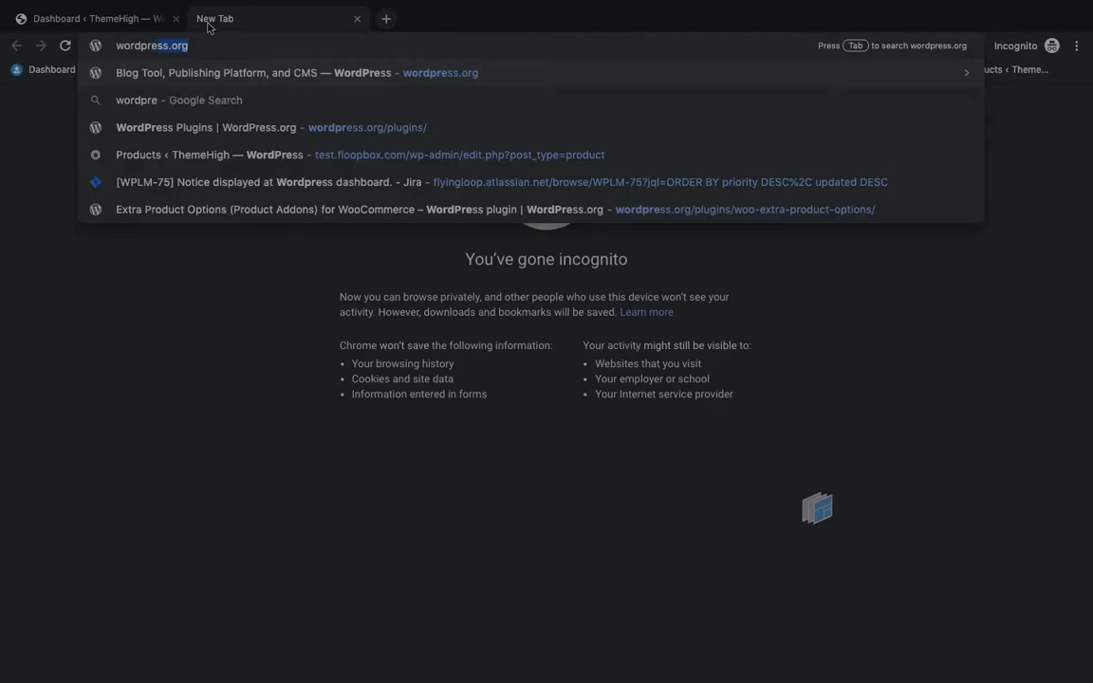
{"action": "key", "text": "Return"}
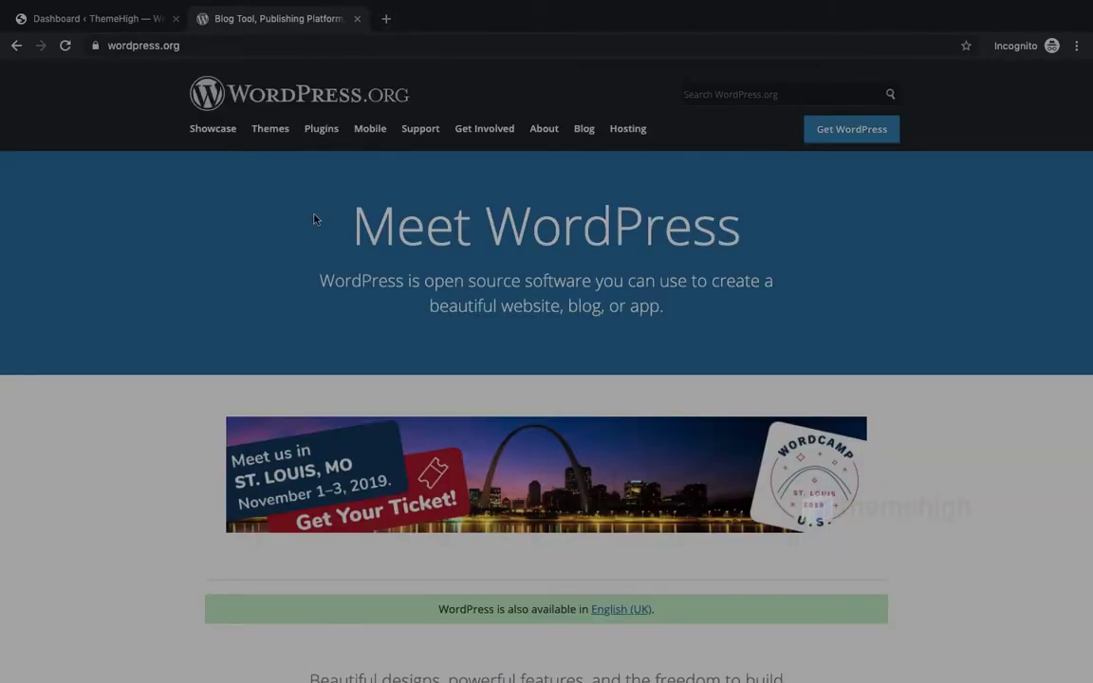
{"action": "left_click", "coordinate": [321, 130]}
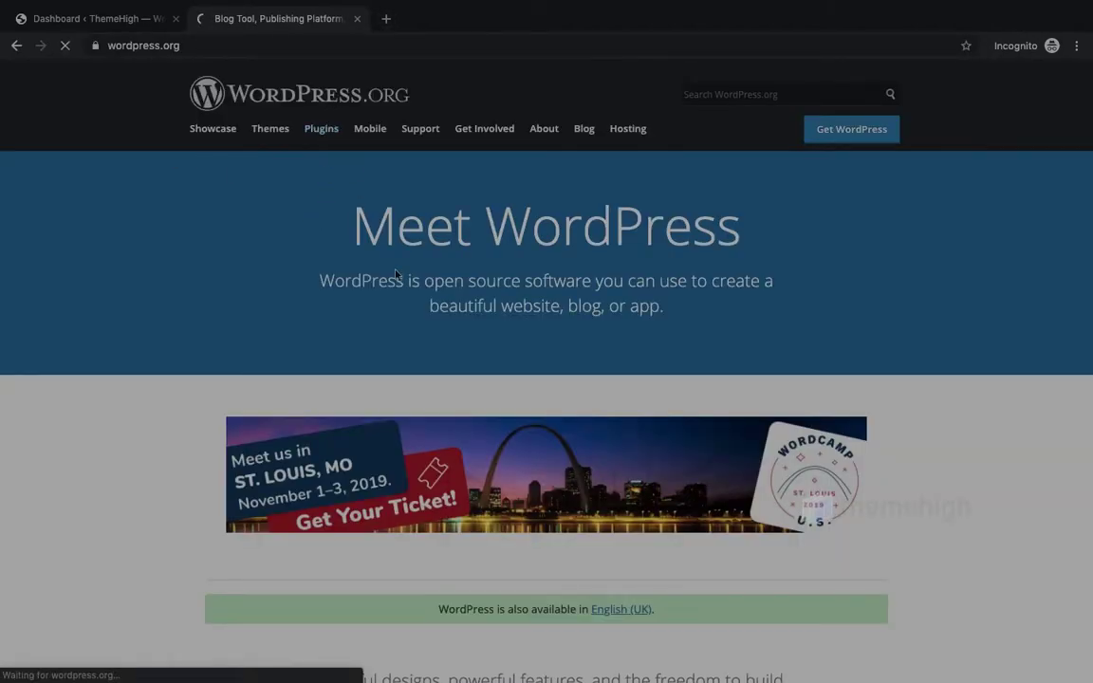
{"action": "left_click", "coordinate": [410, 378]}
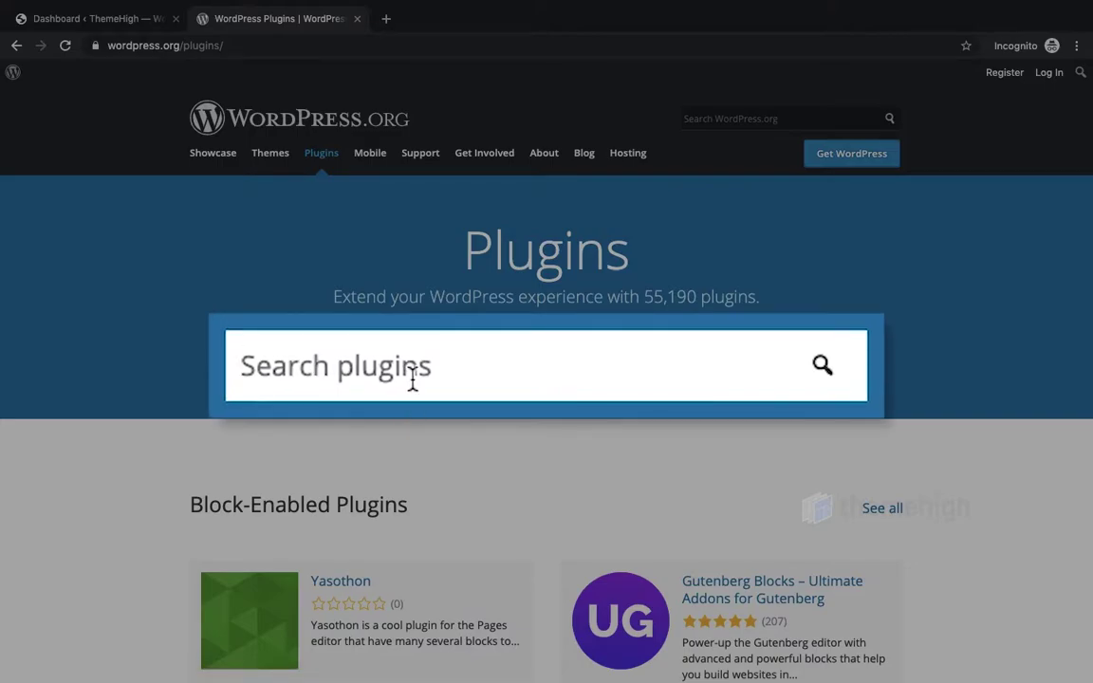
{"action": "type", "text": "variation swat"}
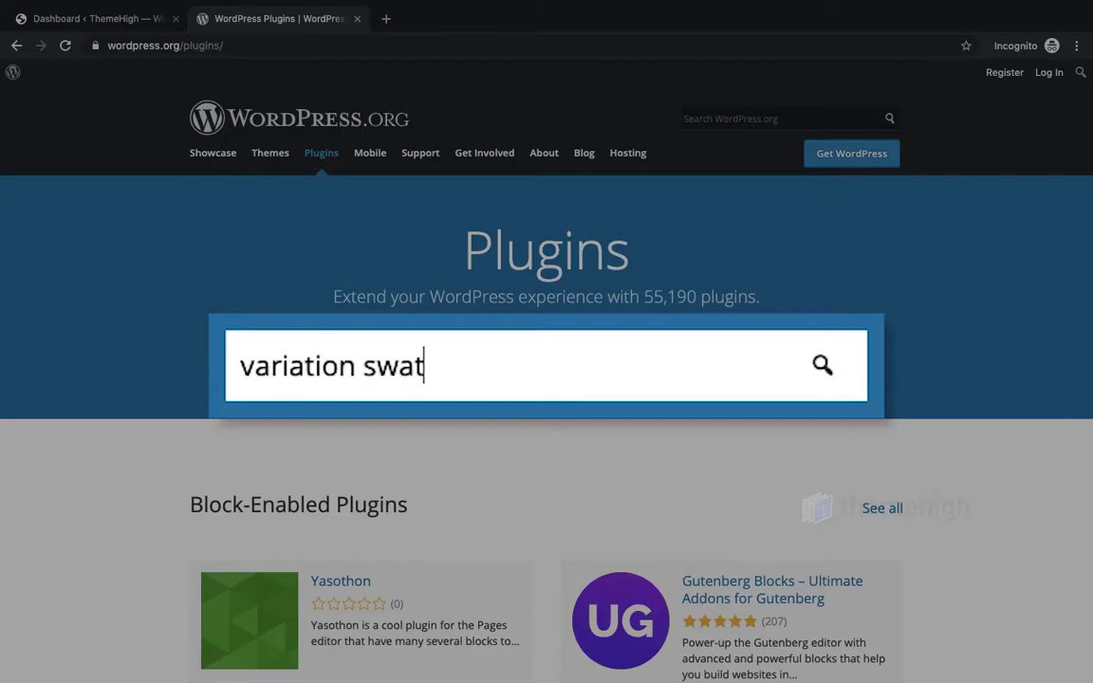
{"action": "type", "text": "ches"}
{"action": "key", "text": "Return"}
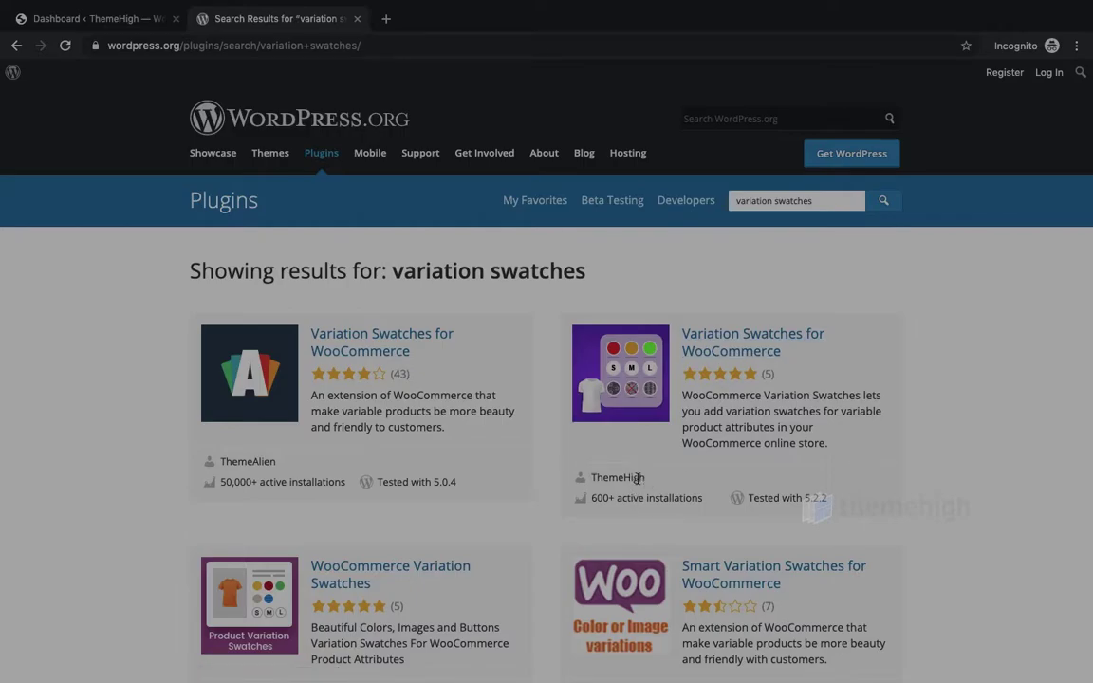
Download ThemeHigh's Variation Swatches zip from its plugin page and return to the admin tab.
{"action": "left_click", "coordinate": [738, 354]}
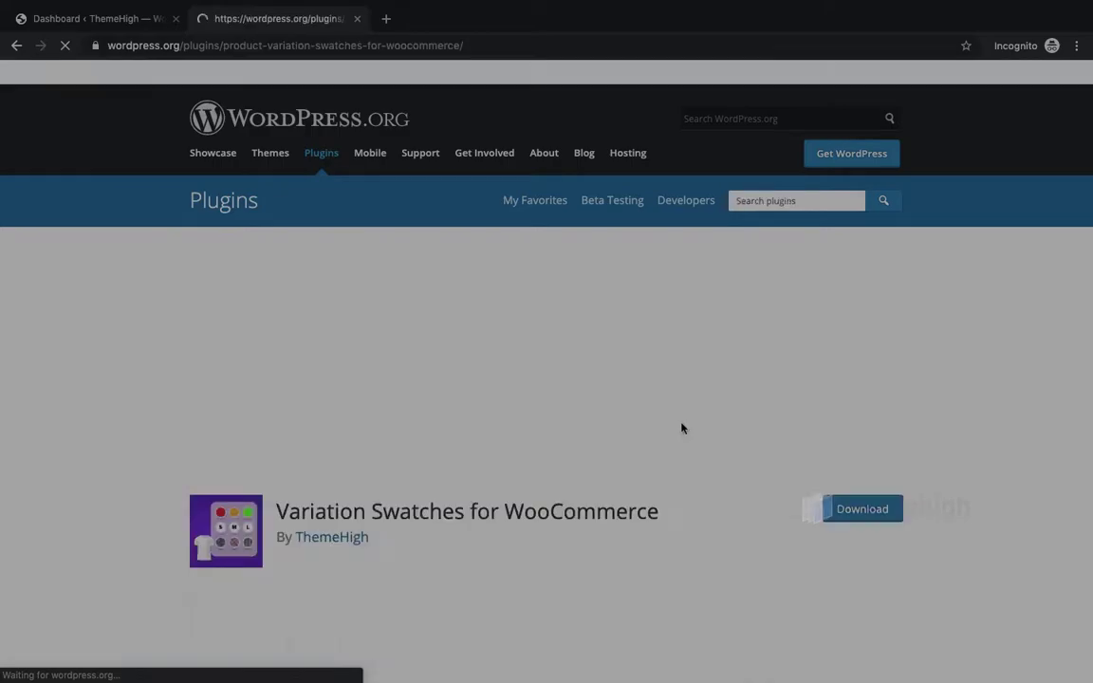
{"action": "scroll", "coordinate": [786, 516], "scroll_direction": "down", "scroll_amount": 2}
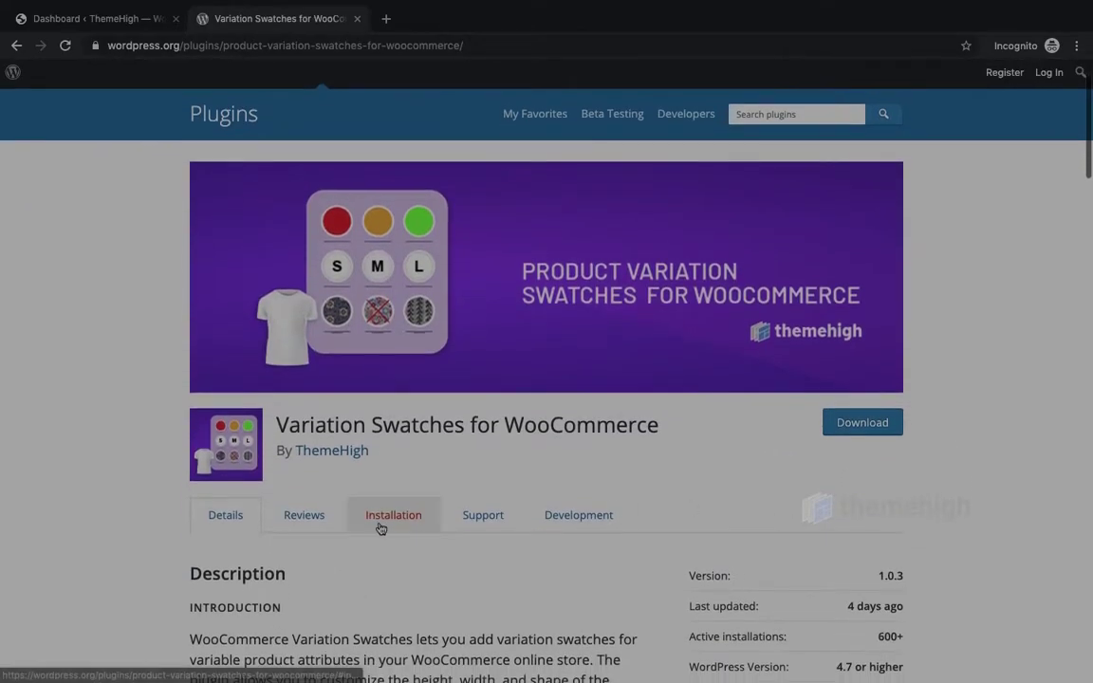
{"action": "left_click", "coordinate": [846, 435]}
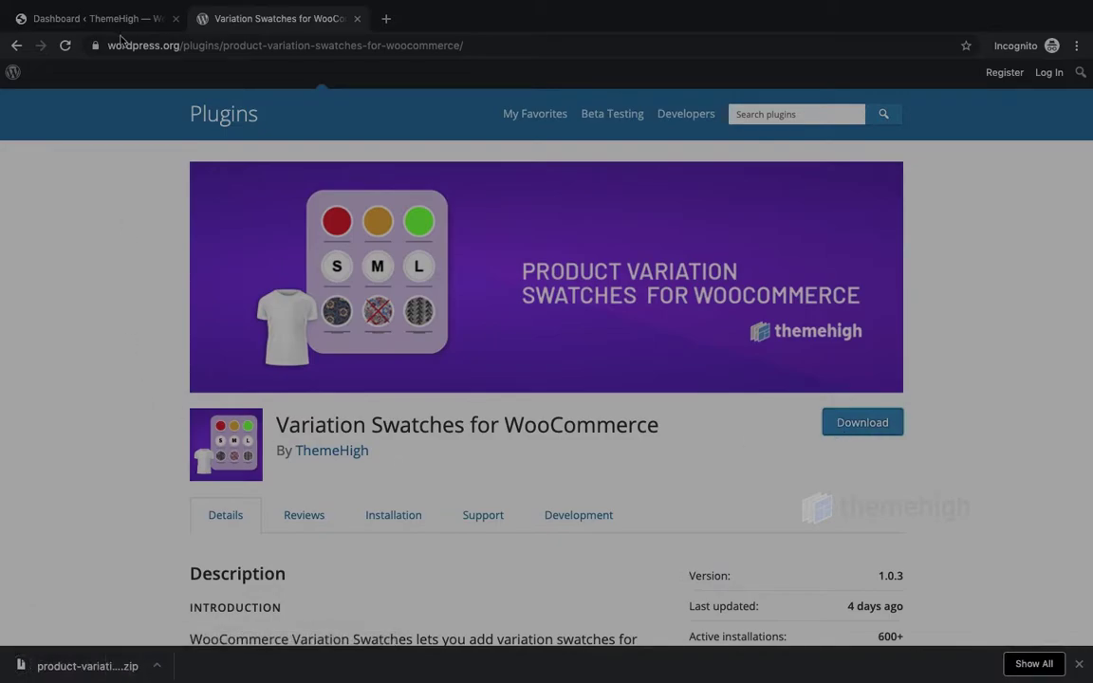
{"action": "left_click", "coordinate": [118, 26]}
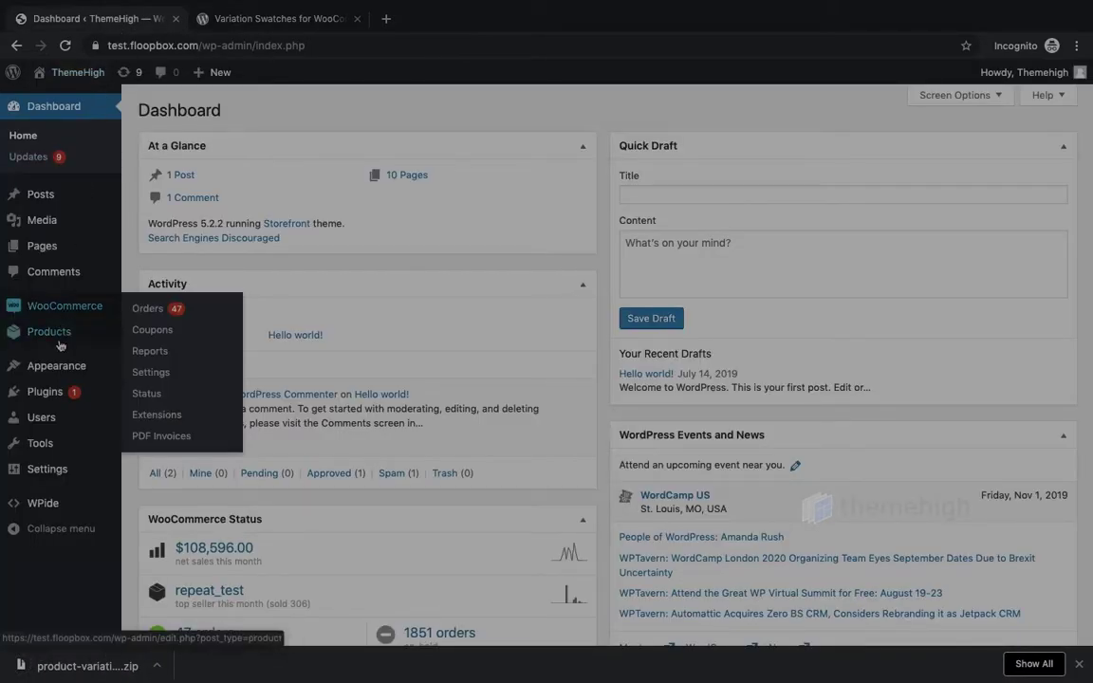
Upload product-variation-swatches-for-woocommerce.zip via Plugins > Add New, install it and activate it.
{"action": "mouse_move", "coordinate": [71, 397]}
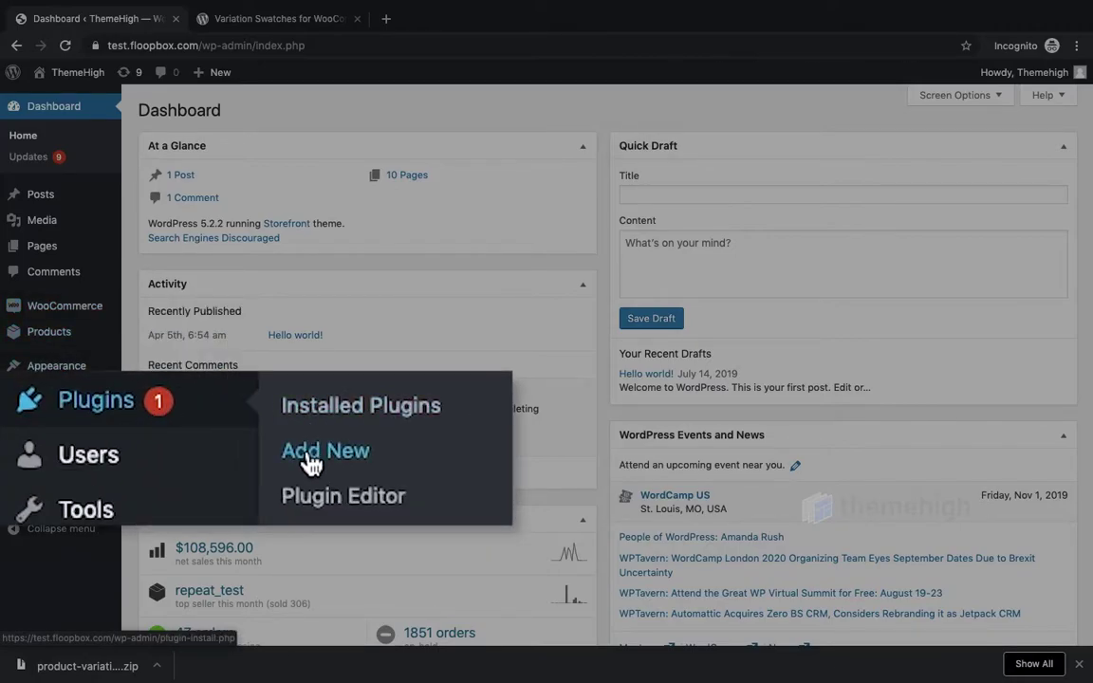
{"action": "left_click", "coordinate": [239, 433]}
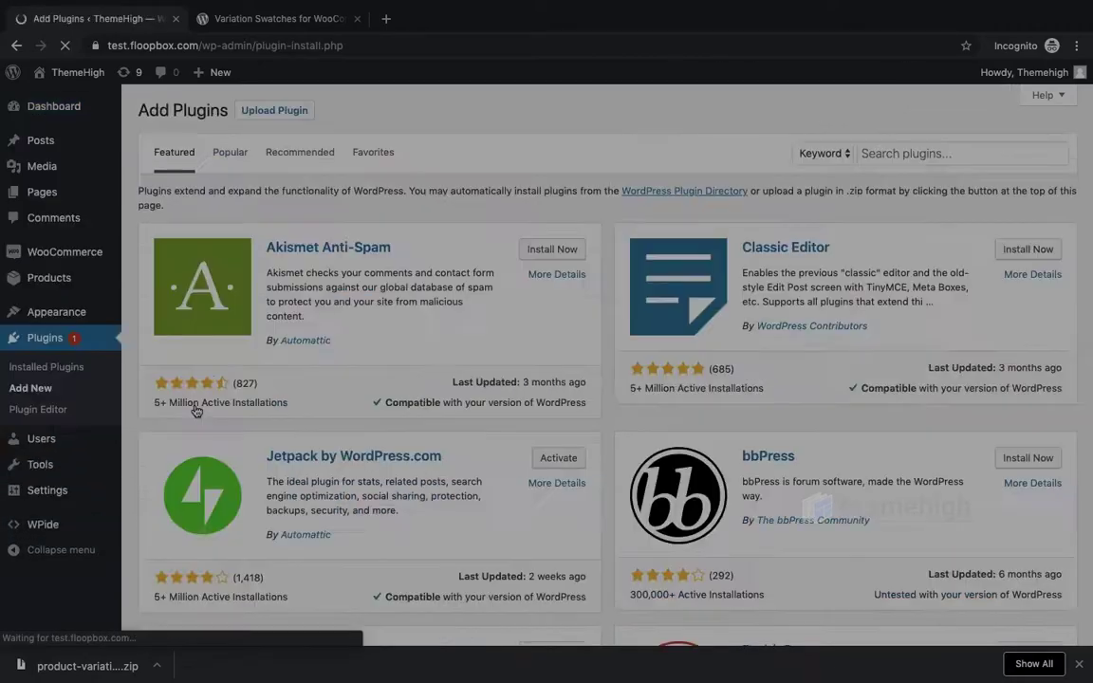
{"action": "left_click", "coordinate": [297, 112]}
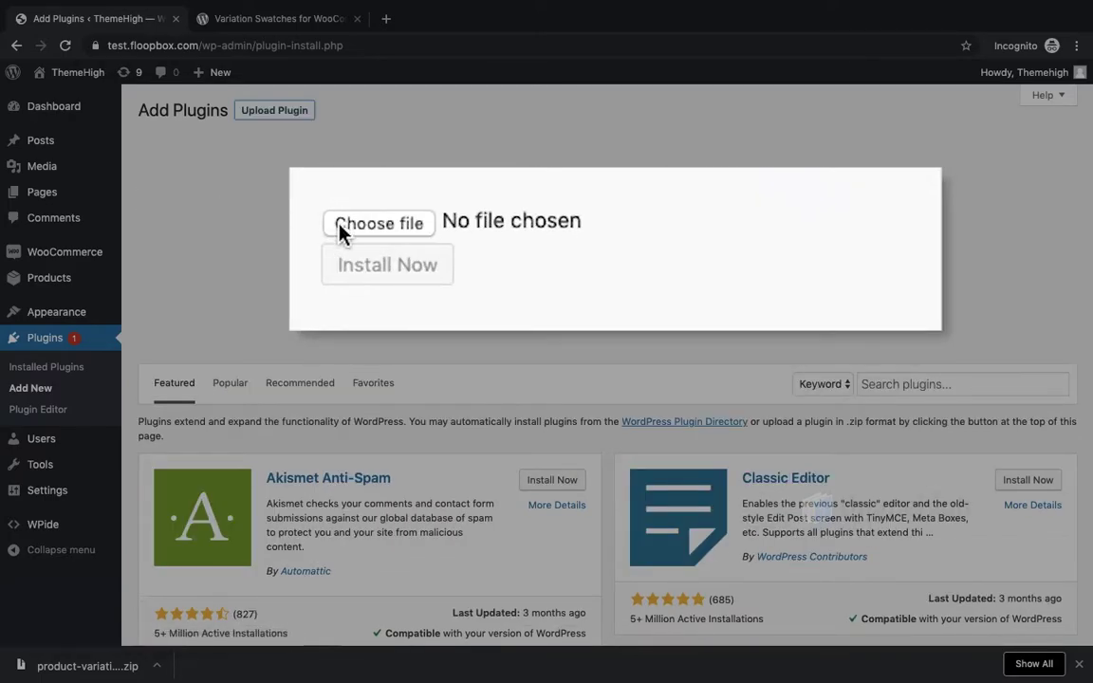
{"action": "left_click", "coordinate": [340, 228]}
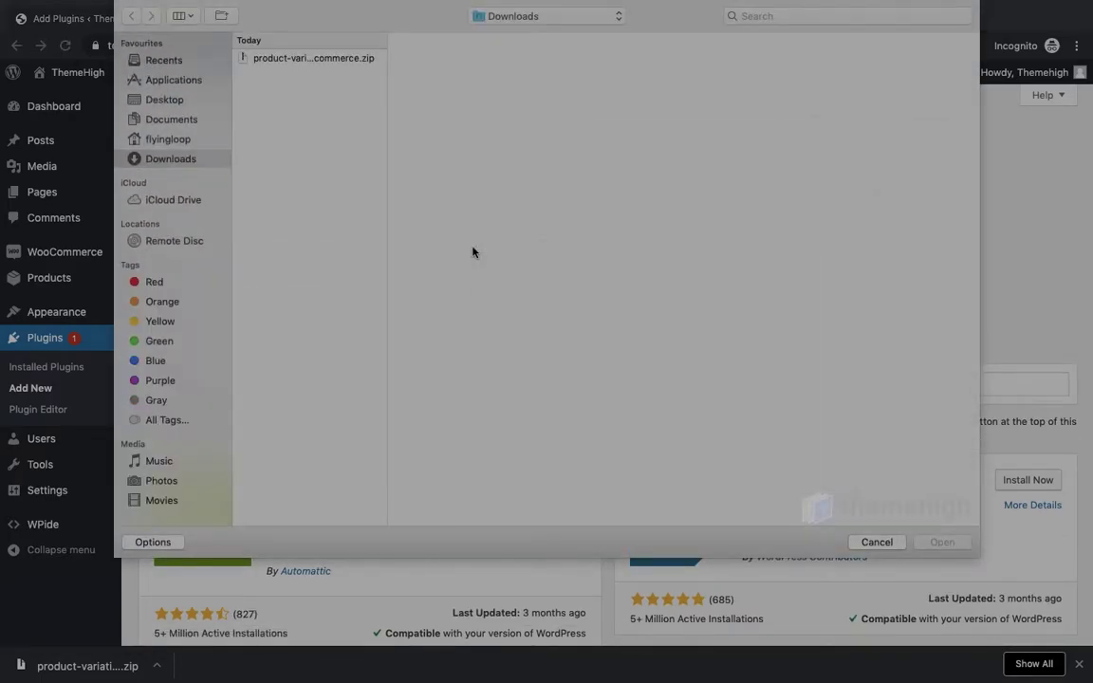
{"action": "left_click", "coordinate": [341, 60]}
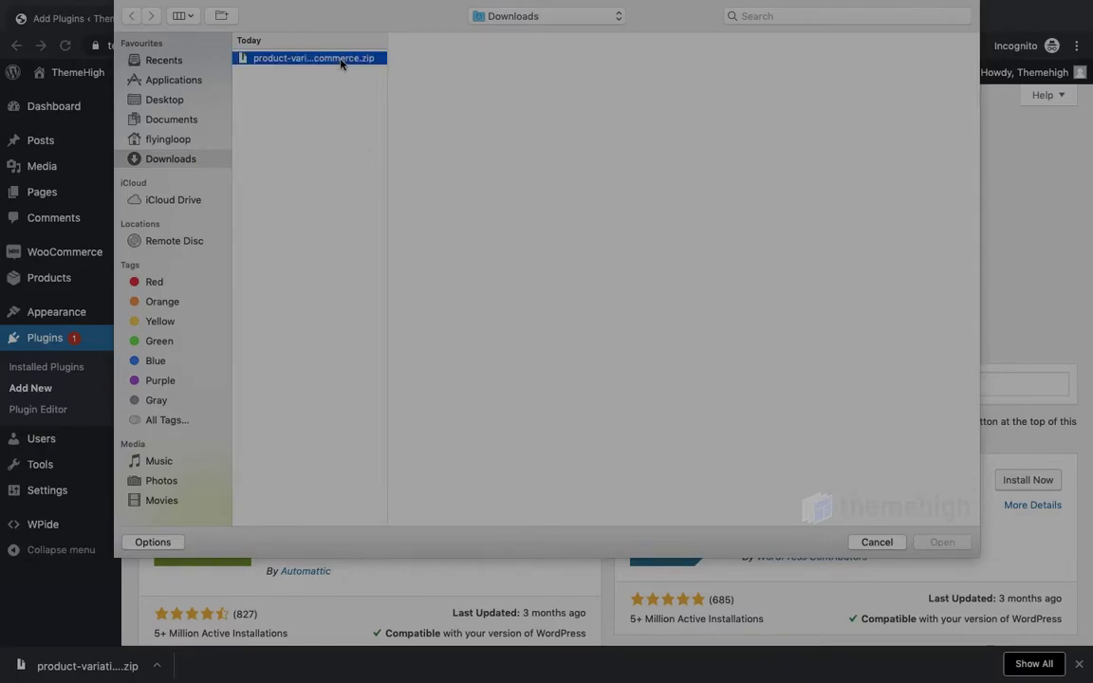
{"action": "left_click", "coordinate": [942, 543]}
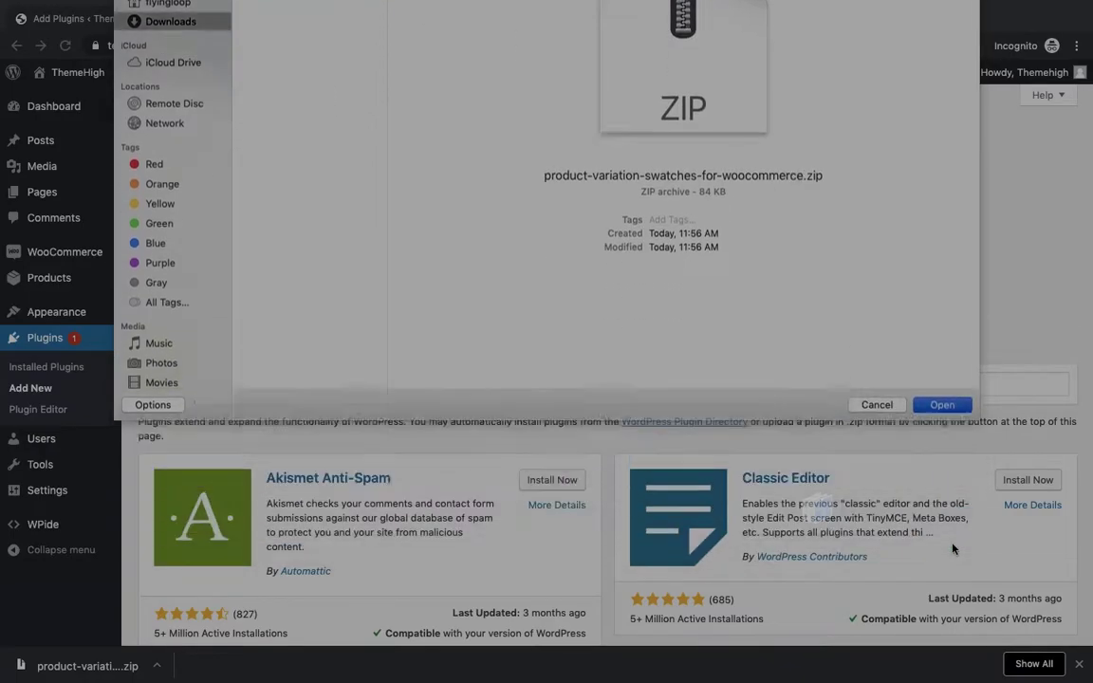
{"action": "left_click", "coordinate": [426, 281]}
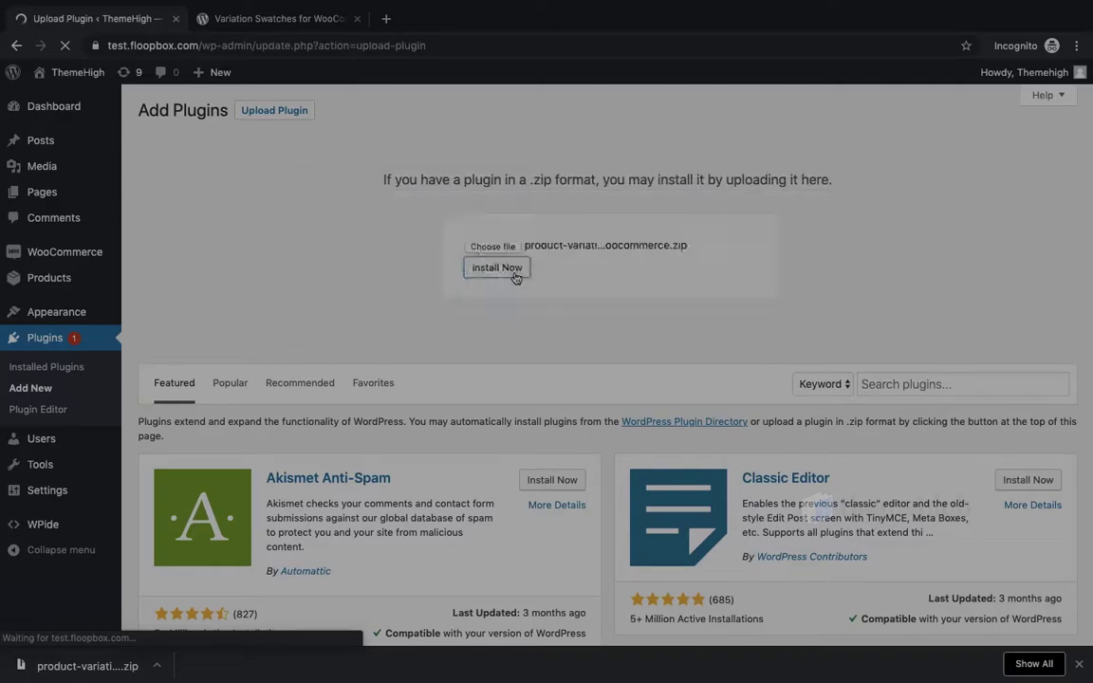
{"action": "left_click", "coordinate": [192, 228]}
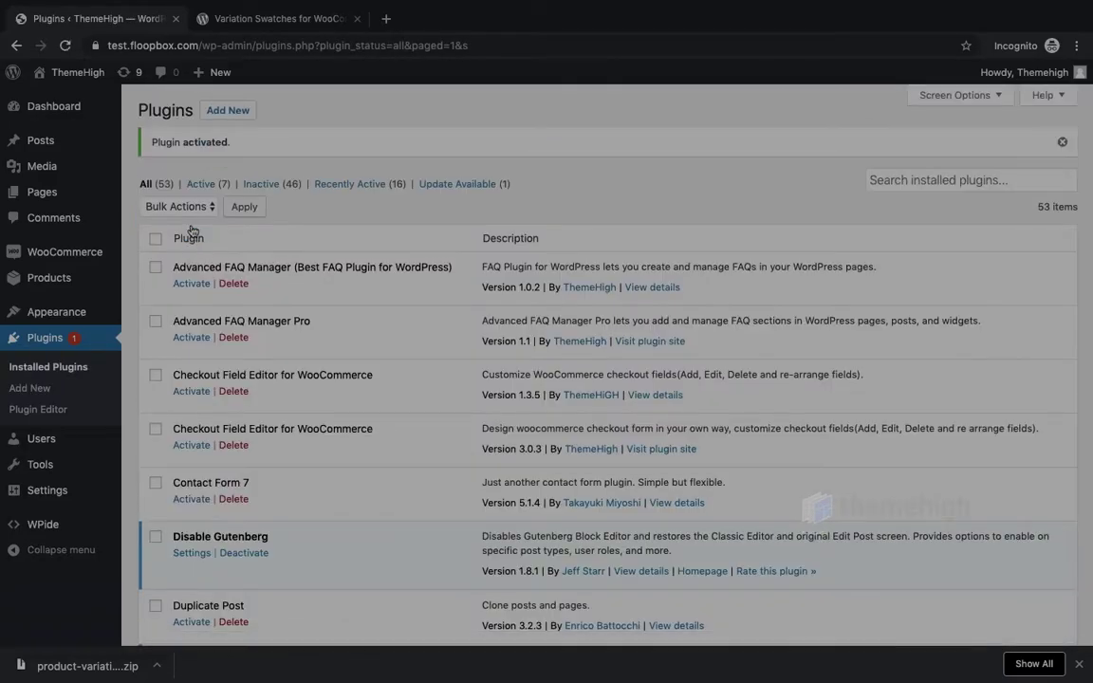
Open Products > Swatches Options and scroll down to the Save button.
{"action": "scroll", "coordinate": [199, 530], "scroll_direction": "down", "scroll_amount": 7}
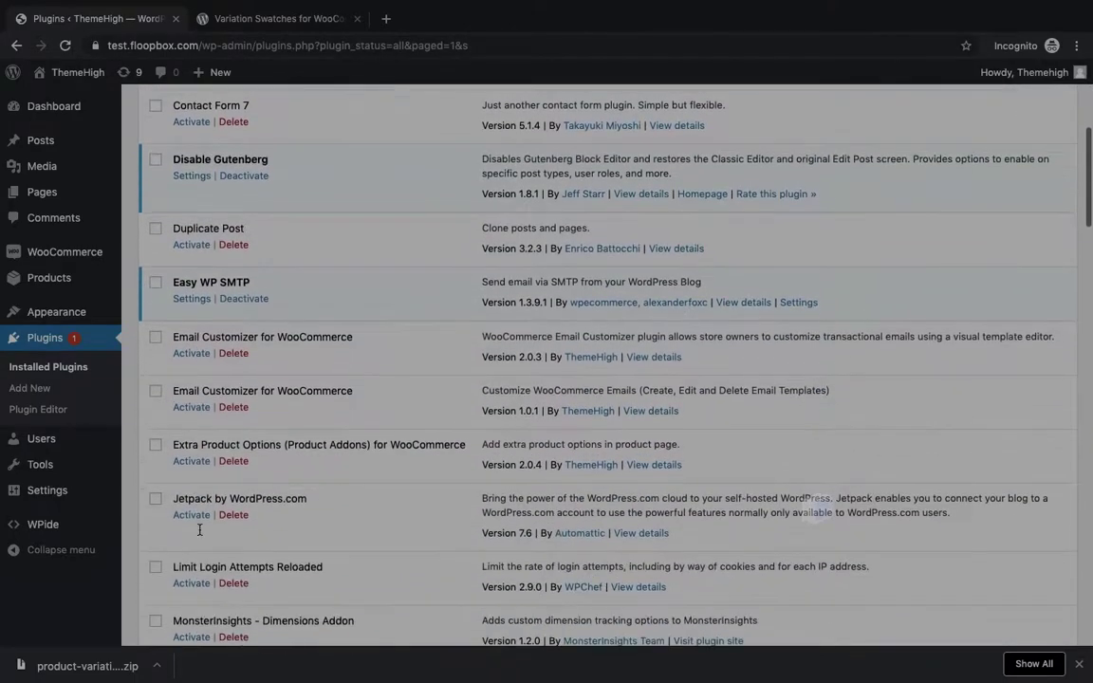
{"action": "scroll", "coordinate": [199, 529], "scroll_direction": "down", "scroll_amount": 5}
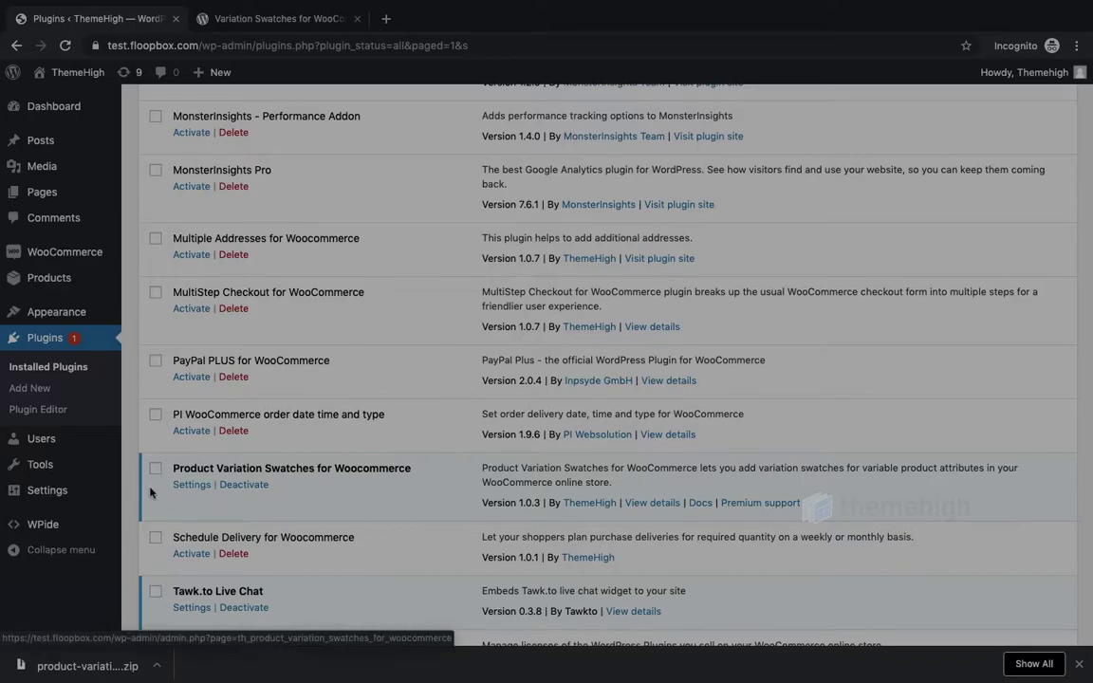
{"action": "mouse_move", "coordinate": [93, 283]}
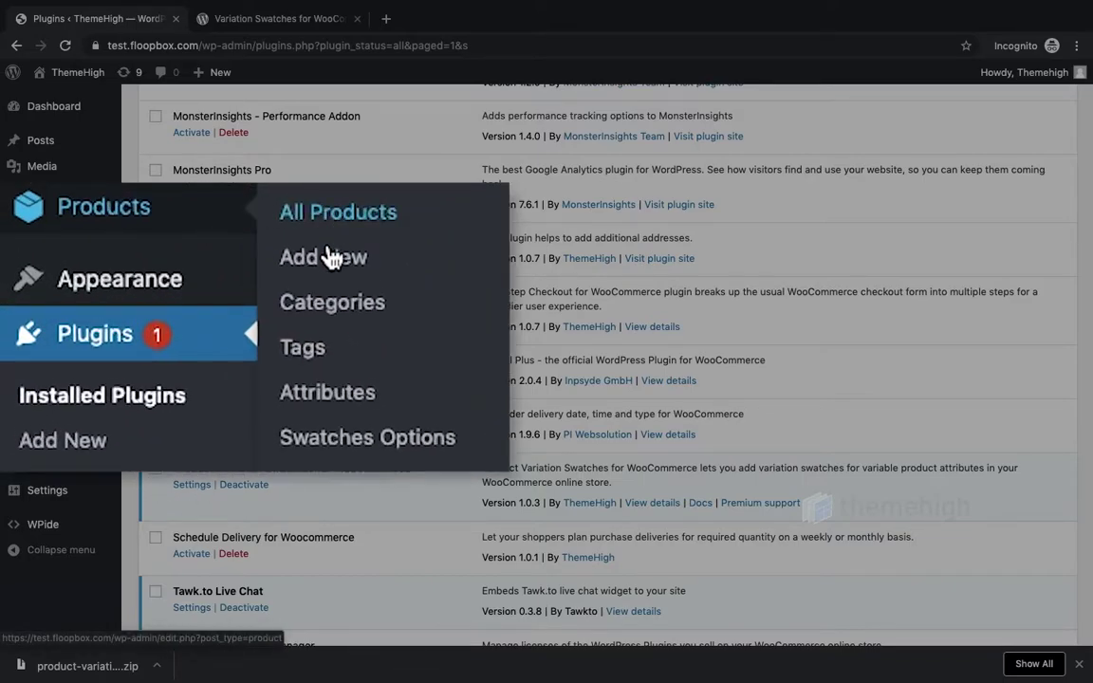
{"action": "left_click", "coordinate": [332, 458]}
{"action": "scroll", "coordinate": [208, 510], "scroll_direction": "down", "scroll_amount": 3}
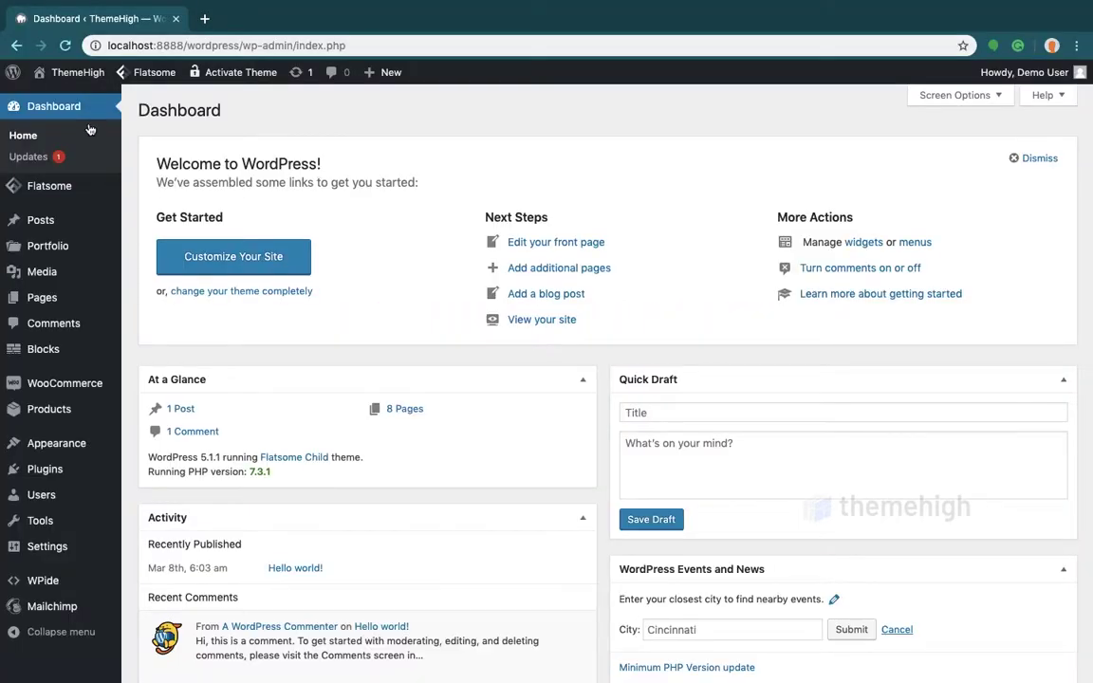
Under Products > Attributes, add attribute 'Color' with slug color_sample and type Color.
{"action": "mouse_move", "coordinate": [57, 409]}
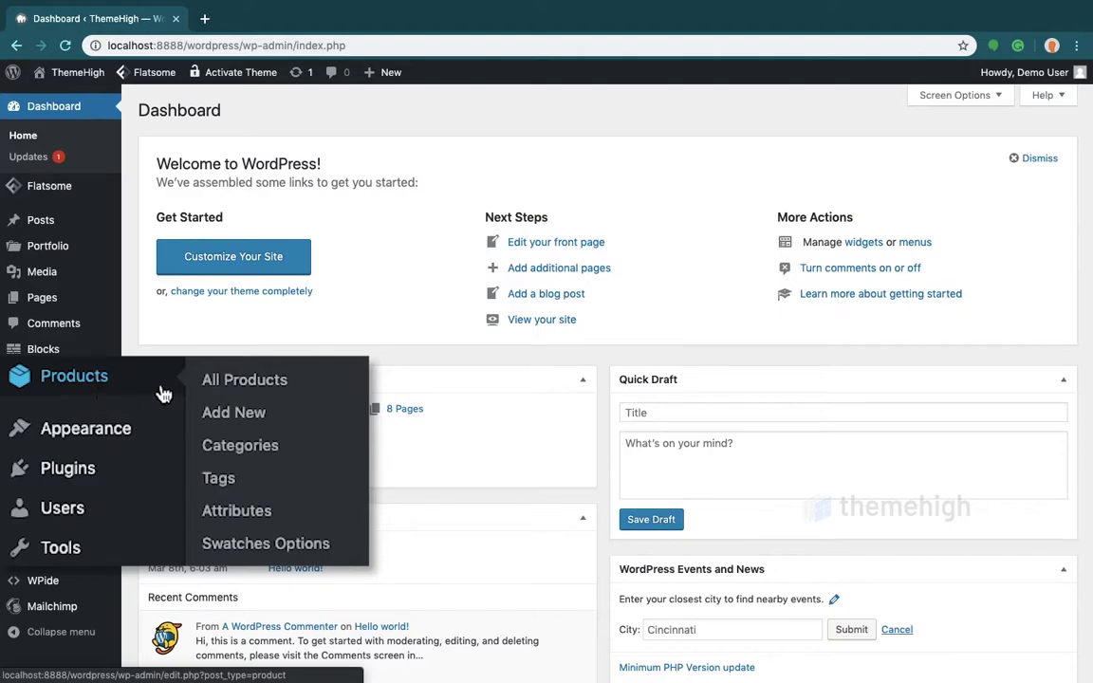
{"action": "left_click", "coordinate": [236, 509]}
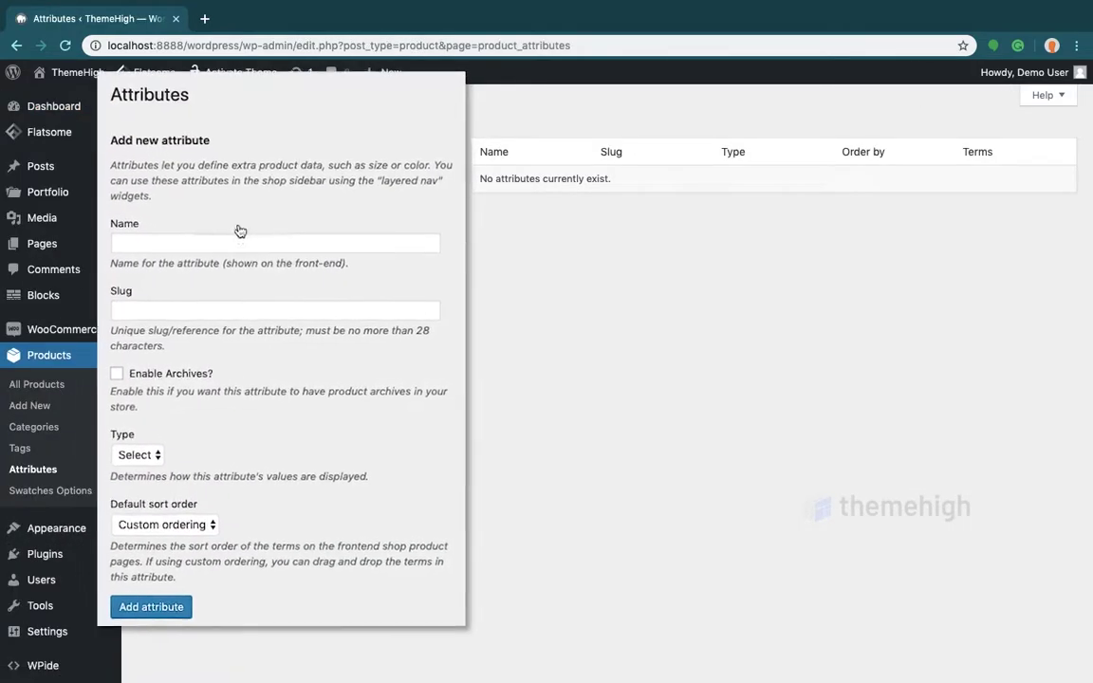
{"action": "left_click", "coordinate": [242, 247]}
{"action": "type", "text": "C"}
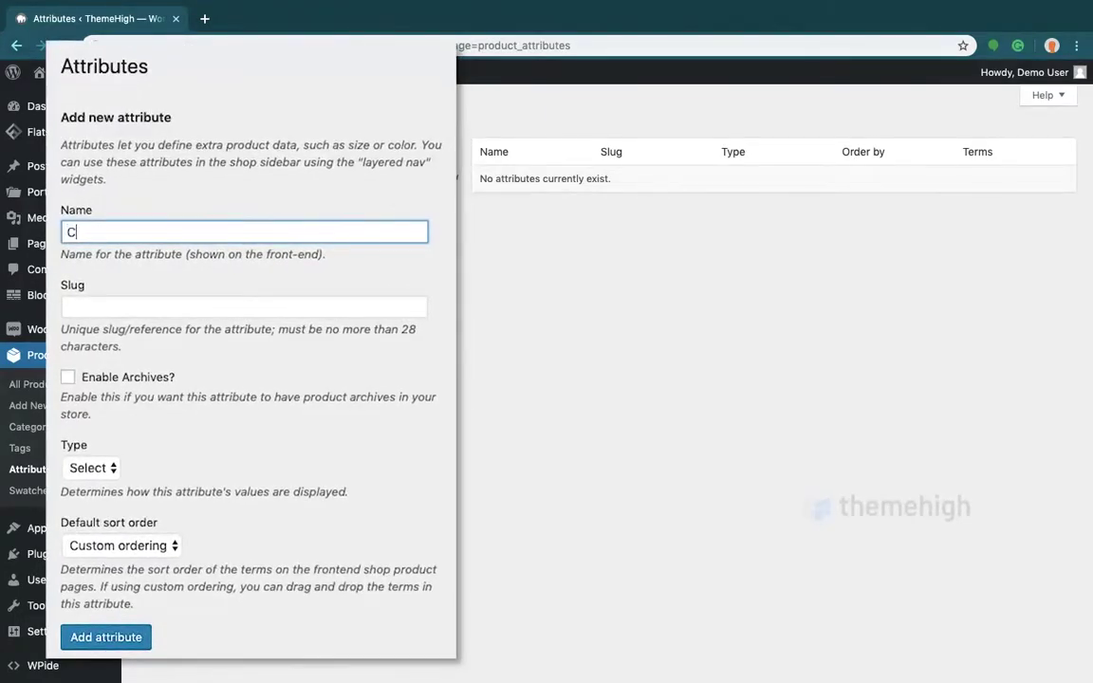
{"action": "type", "text": "olor"}
{"action": "left_click", "coordinate": [175, 300]}
{"action": "type", "text": "color_sam"}
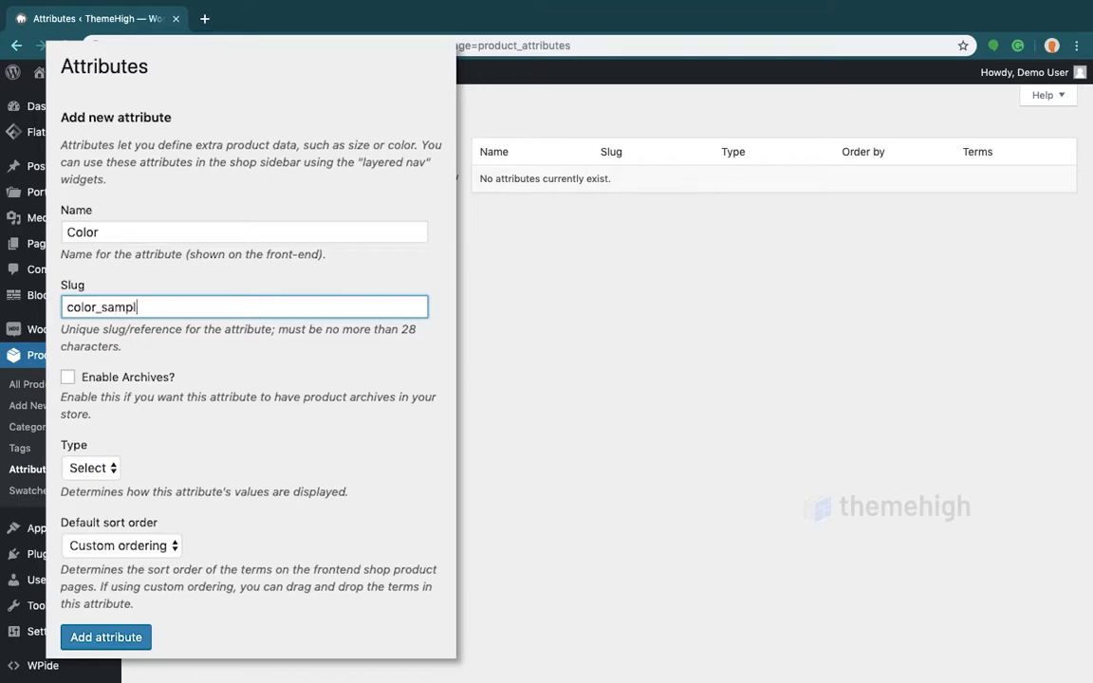
{"action": "left_click", "coordinate": [110, 469]}
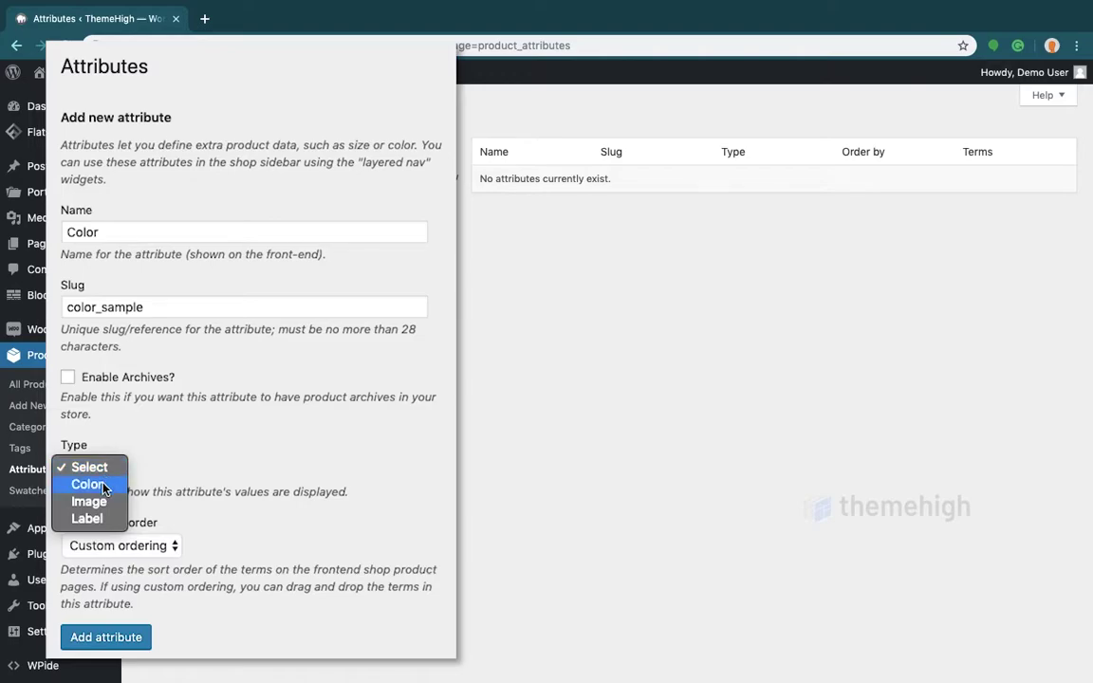
{"action": "left_click", "coordinate": [105, 486]}
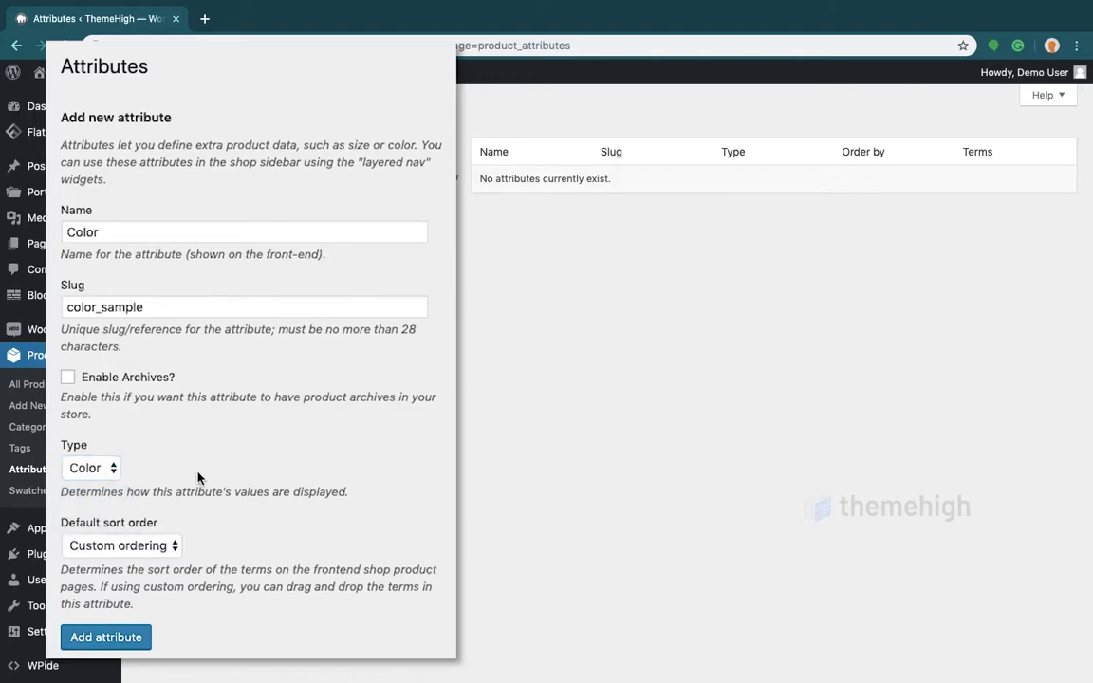
{"action": "left_click", "coordinate": [105, 640]}
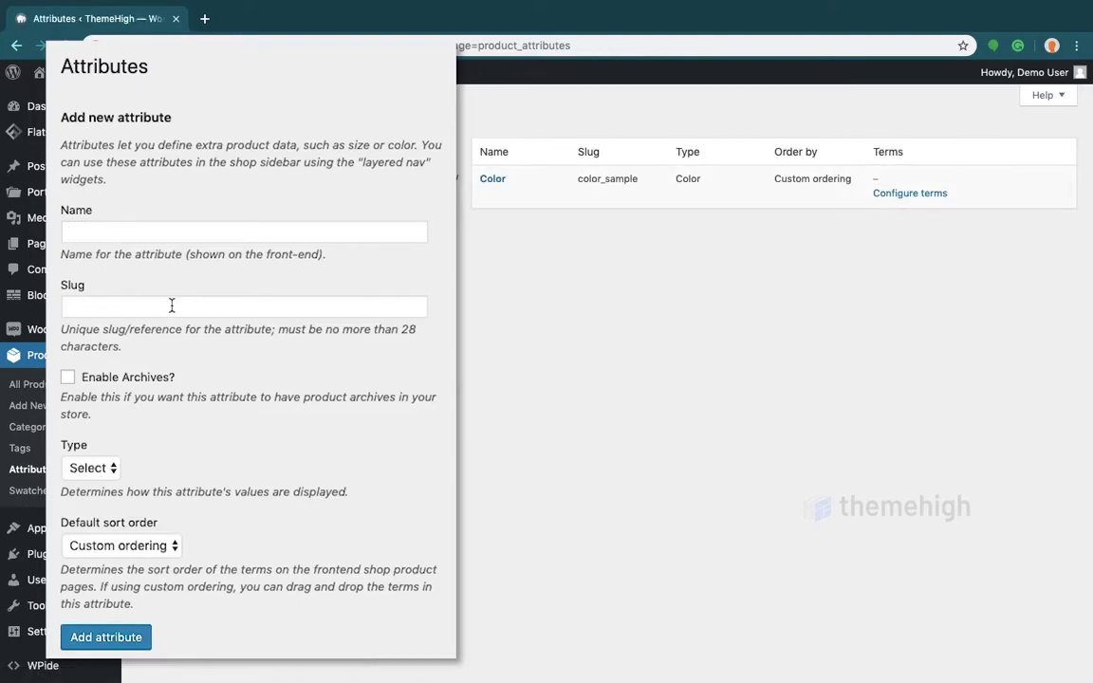
Add a Label attribute with slug label_sample and type Label.
{"action": "left_click", "coordinate": [170, 233]}
{"action": "type", "text": "Label"}
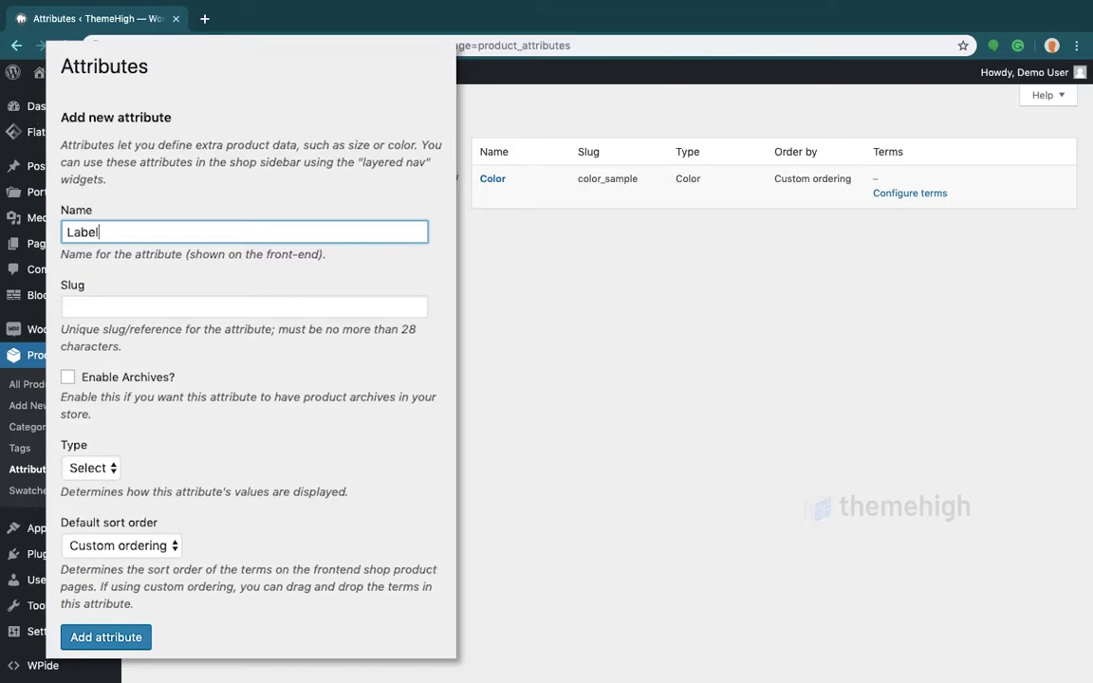
{"action": "left_click", "coordinate": [169, 304]}
{"action": "type", "text": "label"}
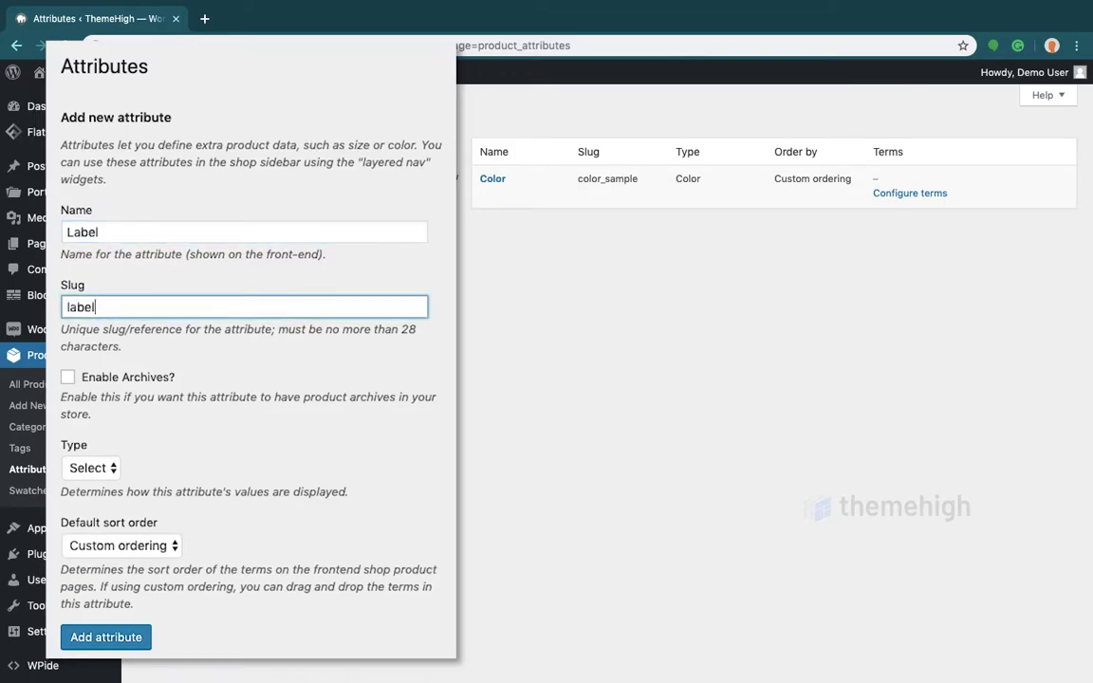
{"action": "type", "text": "_sample"}
{"action": "left_click", "coordinate": [104, 469]}
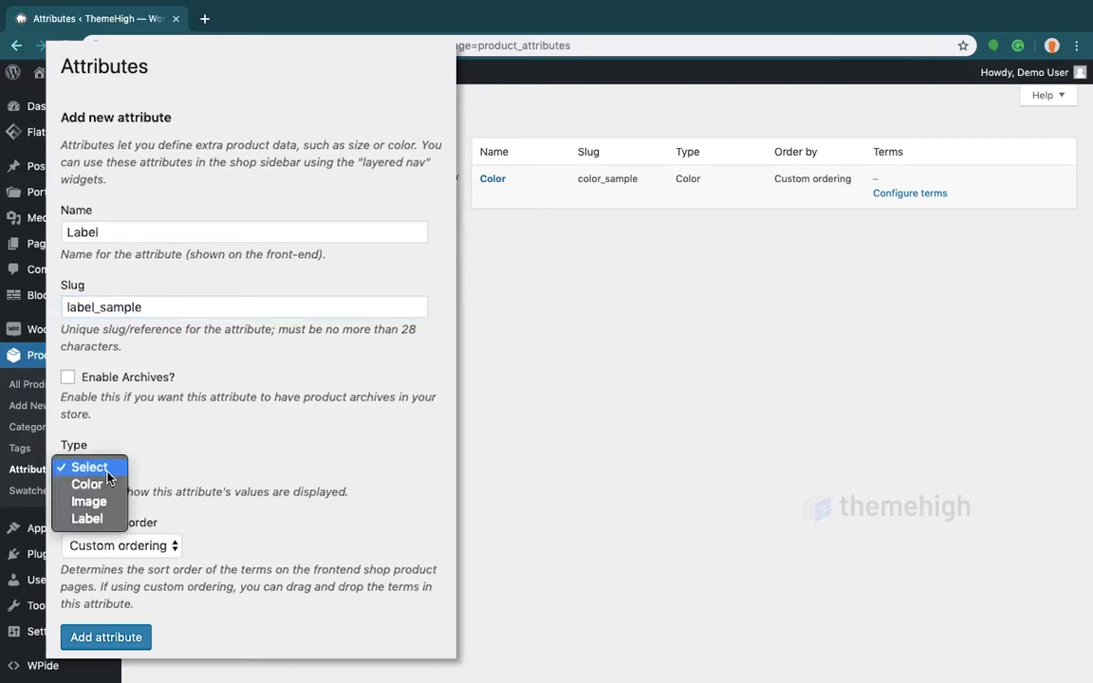
{"action": "left_click", "coordinate": [107, 520]}
{"action": "left_click", "coordinate": [119, 643]}
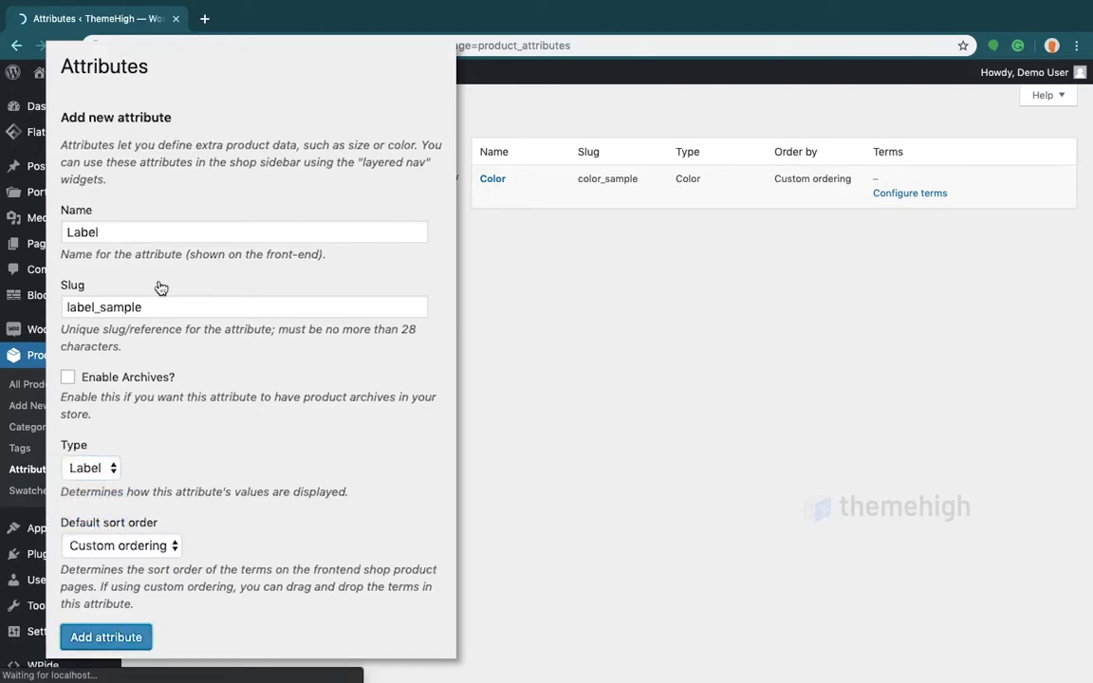
Add an Image attribute with slug image_sample and type Image.
{"action": "left_click", "coordinate": [145, 234]}
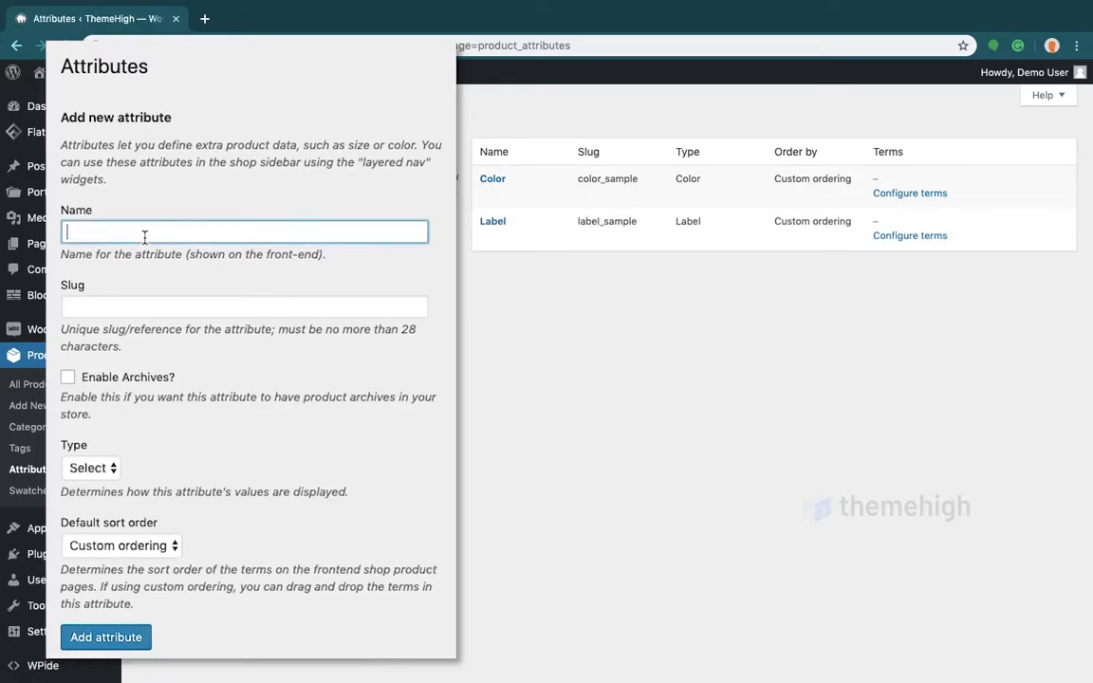
{"action": "type", "text": "Image"}
{"action": "left_click", "coordinate": [143, 301]}
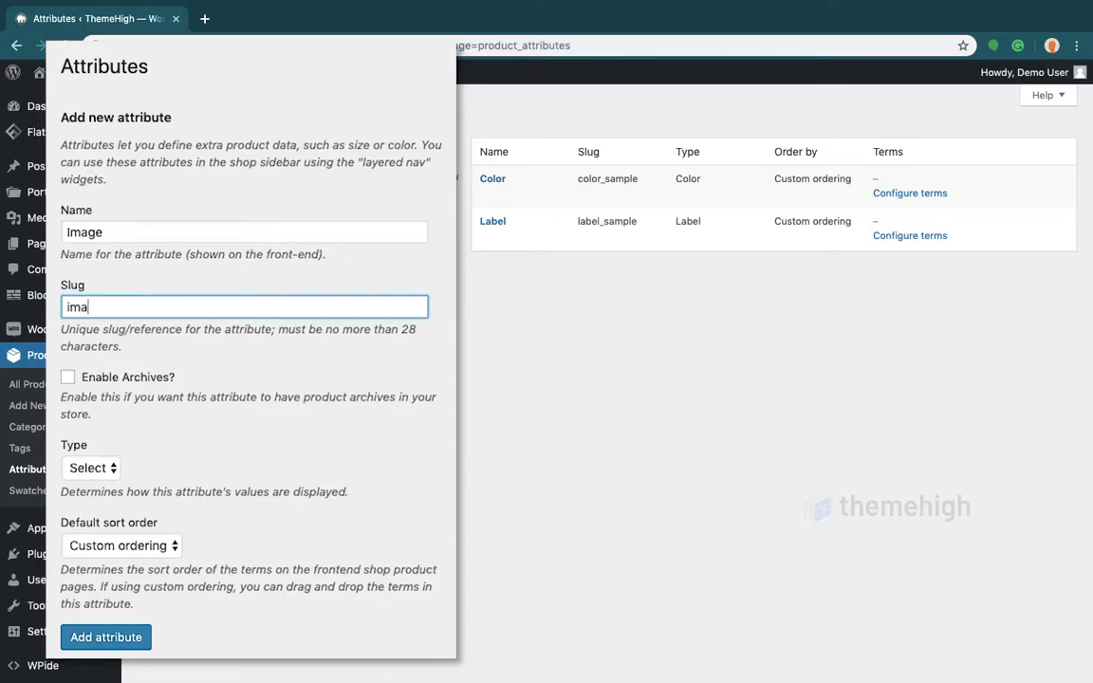
{"action": "type", "text": "image_sample"}
{"action": "left_click", "coordinate": [93, 468]}
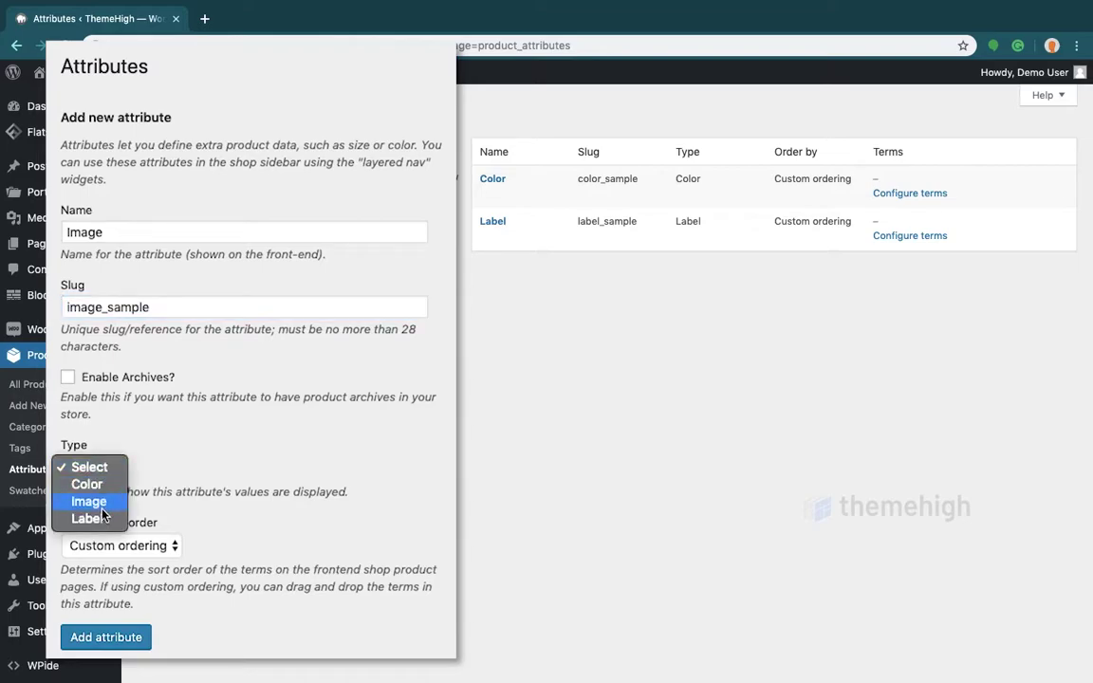
{"action": "left_click", "coordinate": [103, 508]}
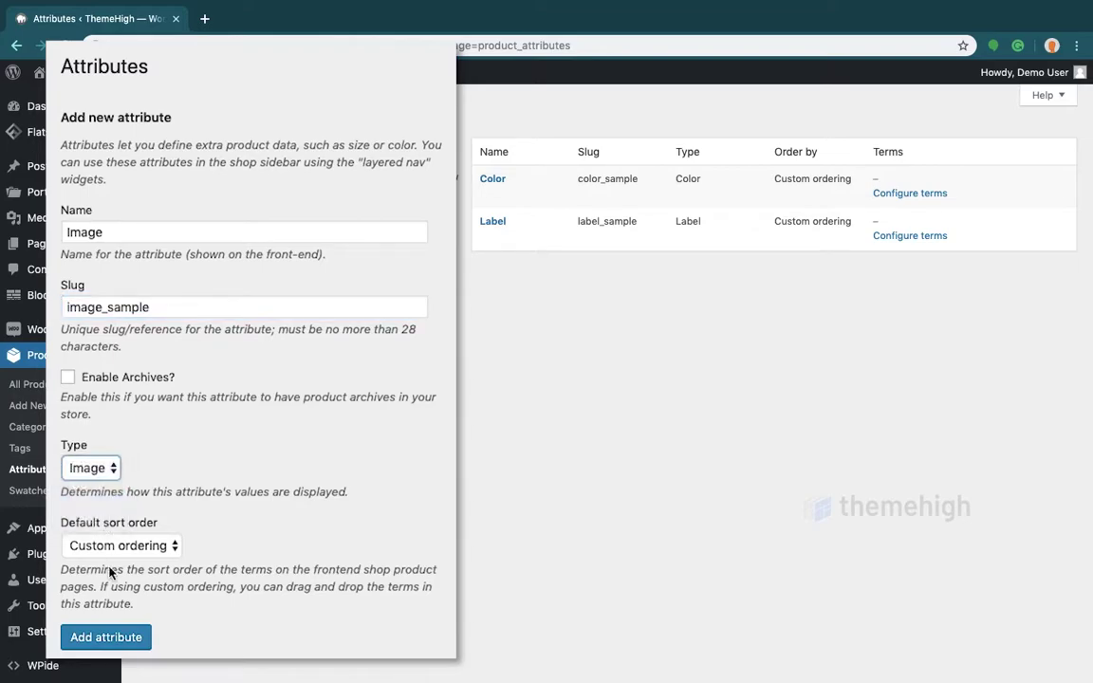
{"action": "left_click", "coordinate": [109, 636]}
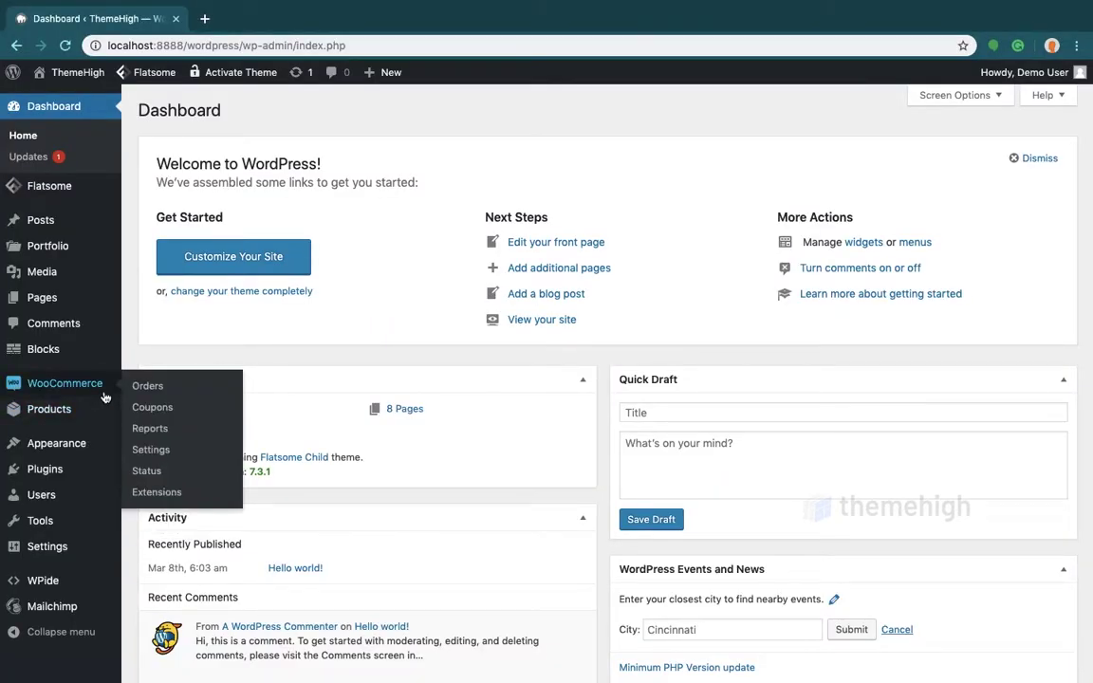
Open Products > Attributes and go to Configure terms for the Color attribute.
{"action": "mouse_move", "coordinate": [103, 409]}
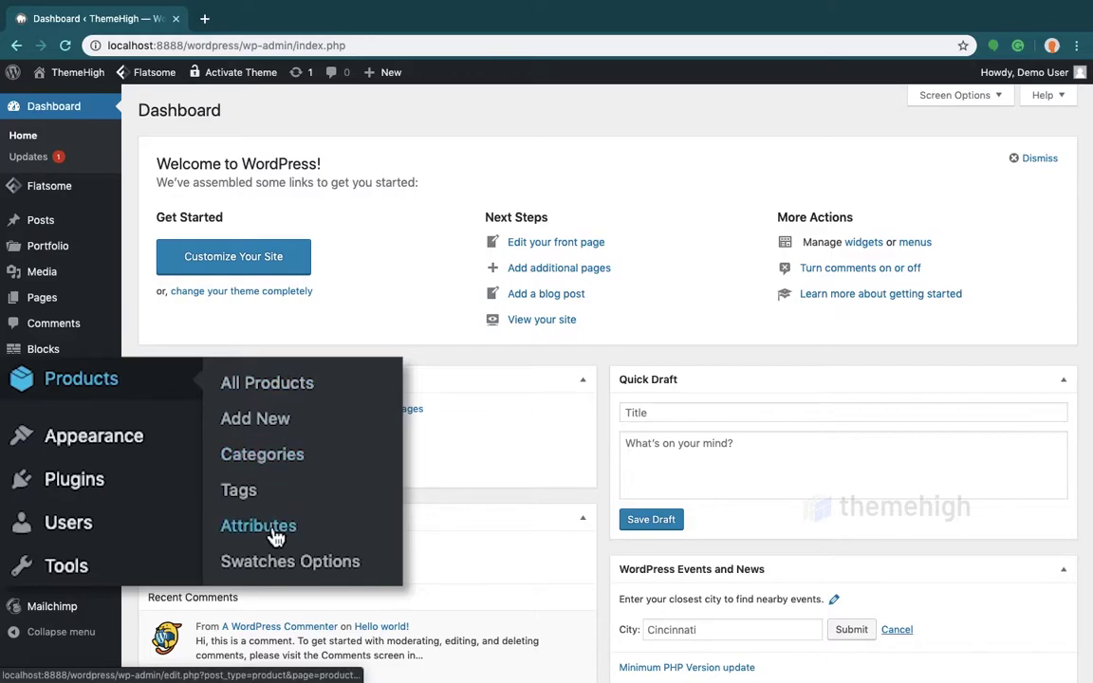
{"action": "left_click", "coordinate": [275, 538]}
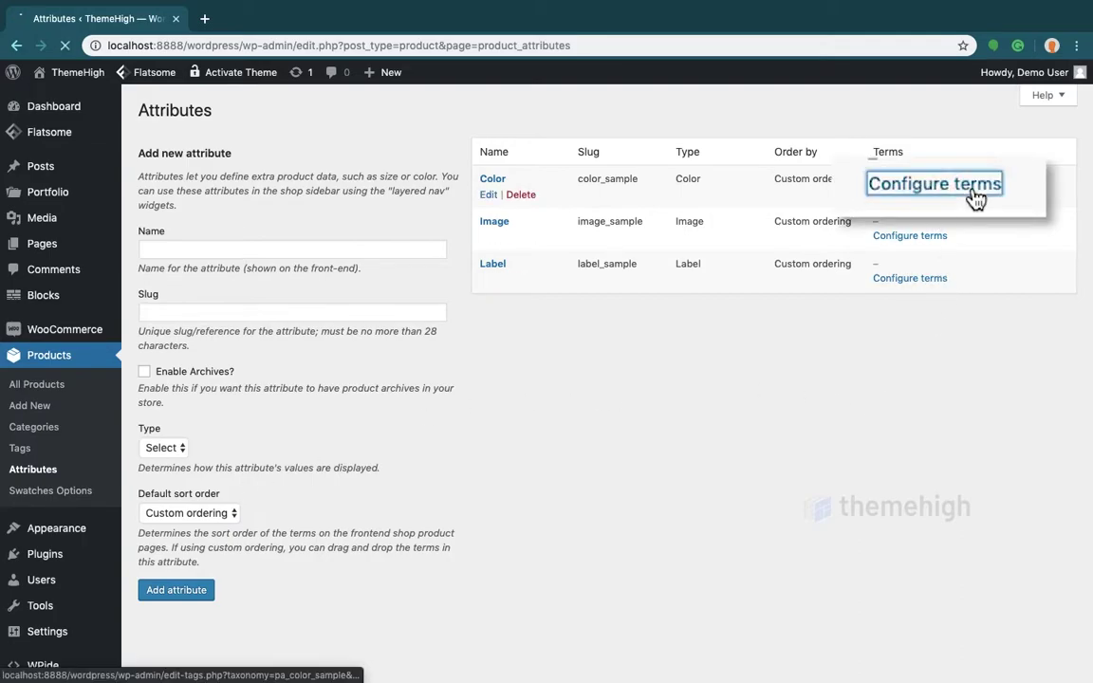
{"action": "left_click", "coordinate": [907, 200]}
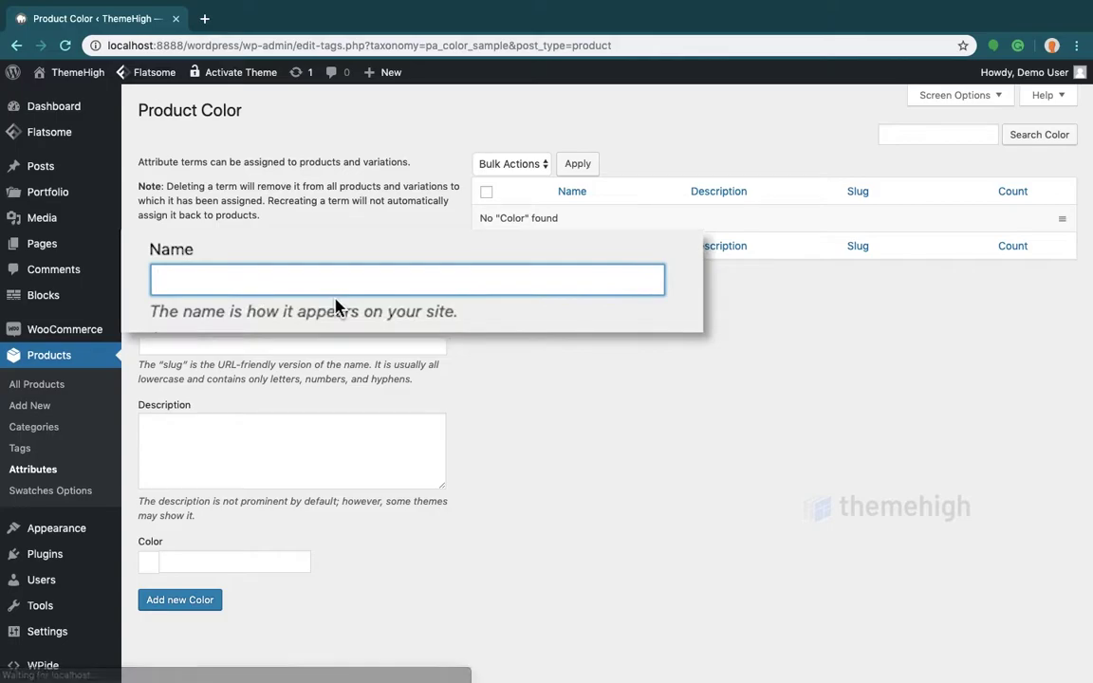
Add a 'Red' Color term with a red swatch colour.
{"action": "type", "text": "Red"}
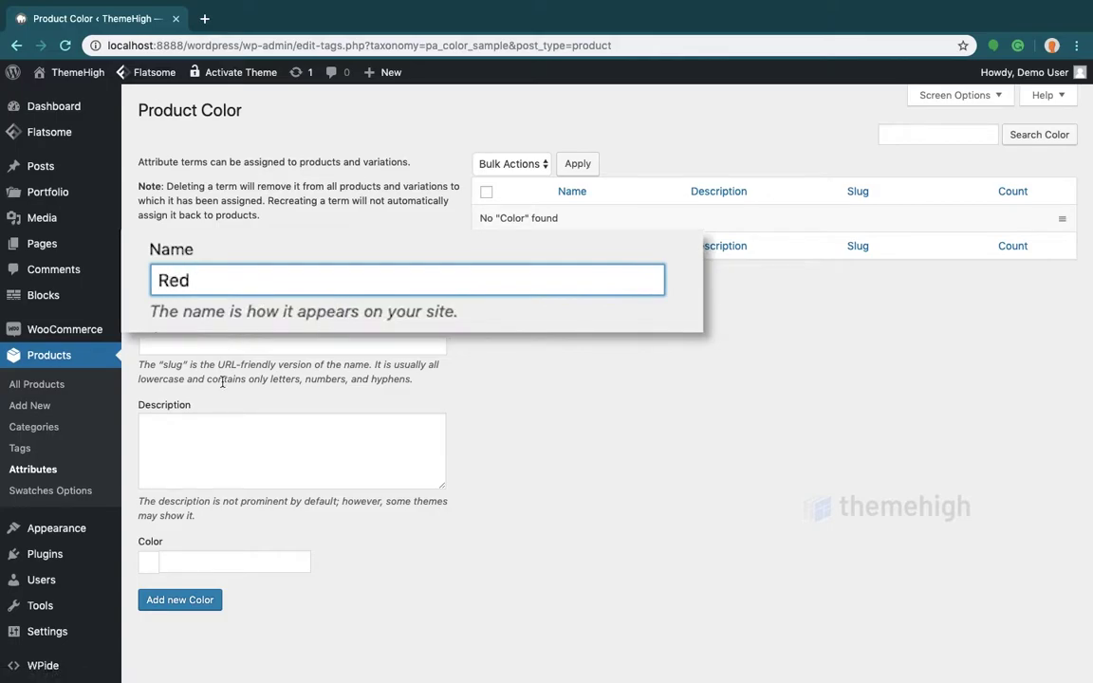
{"action": "left_click", "coordinate": [214, 561]}
{"action": "left_click", "coordinate": [239, 649]}
{"action": "left_click", "coordinate": [180, 600]}
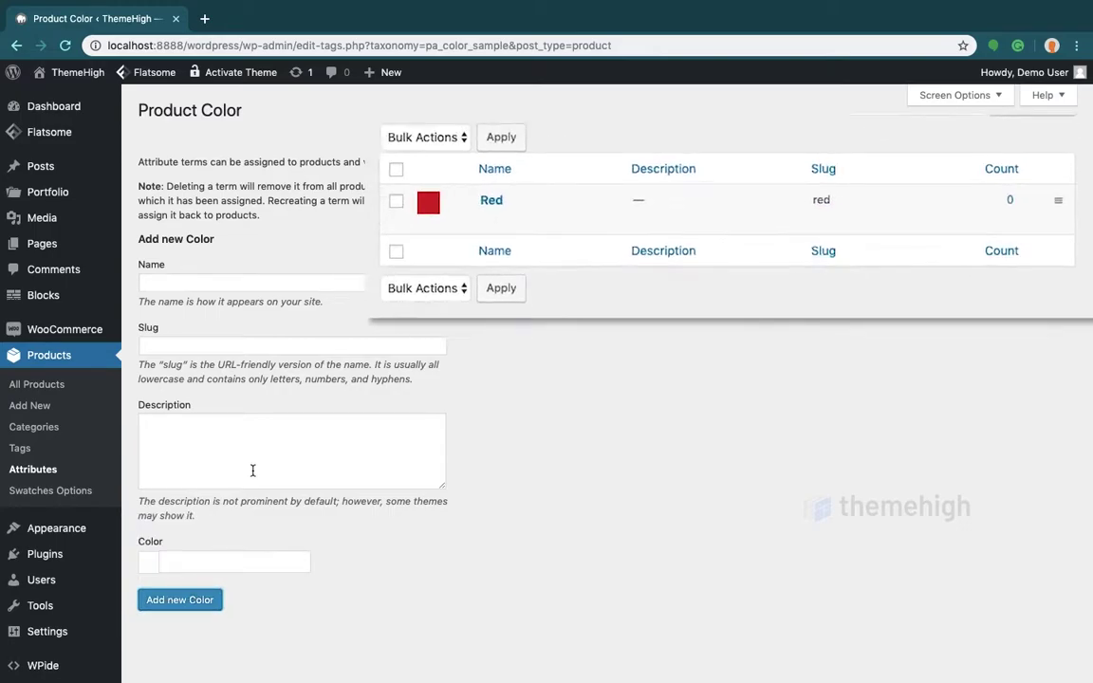
Add a 'Black' Color term with the near-black swatch colour #210101.
{"action": "left_click", "coordinate": [177, 286]}
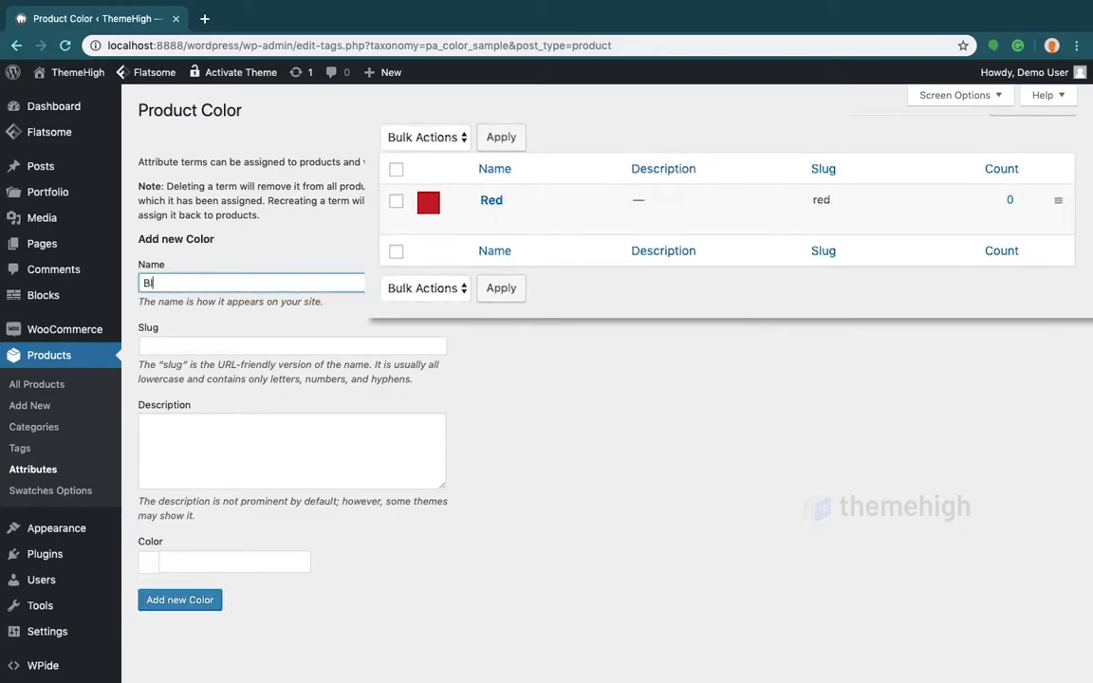
{"action": "left_click", "coordinate": [194, 561]}
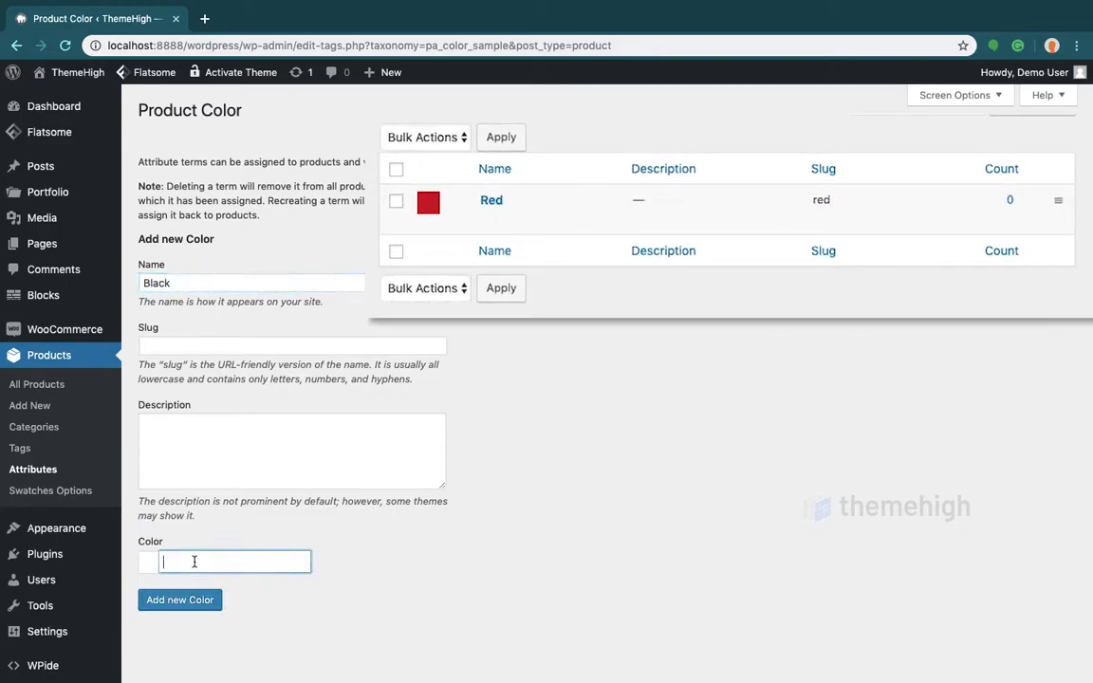
{"action": "scroll", "coordinate": [236, 643], "scroll_direction": "down", "scroll_amount": 2}
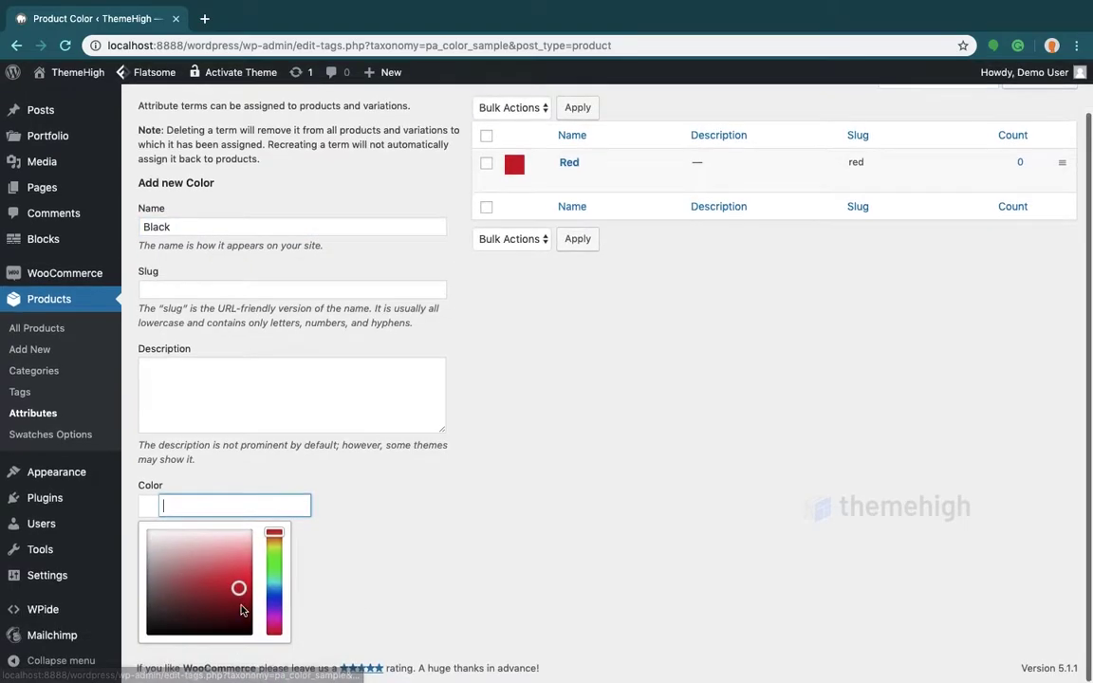
{"action": "left_click", "coordinate": [240, 613]}
{"action": "left_click_drag", "start_coordinate": [239, 613], "coordinate": [236, 629]}
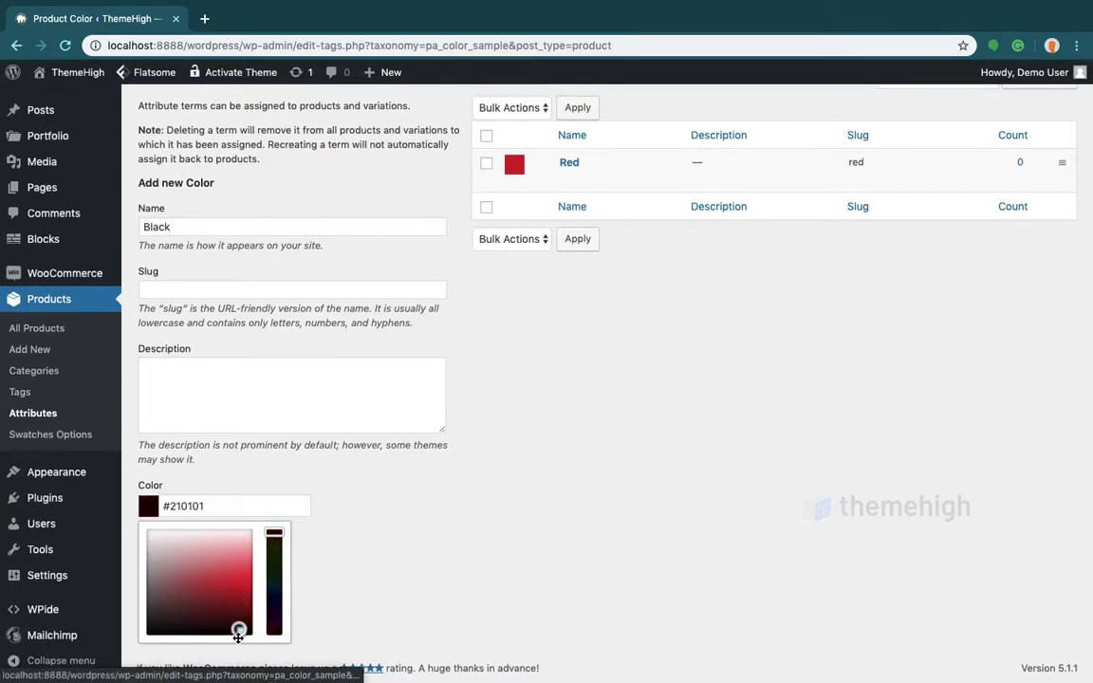
{"action": "left_click", "coordinate": [295, 612]}
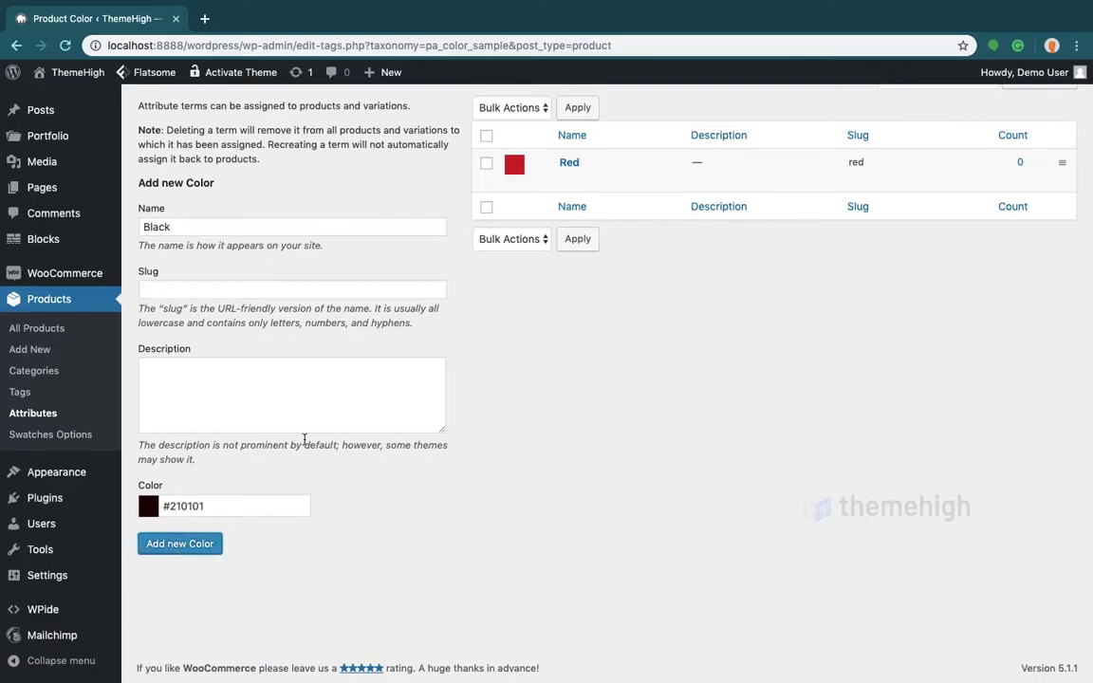
{"action": "scroll", "coordinate": [304, 440], "scroll_direction": "up", "scroll_amount": 2}
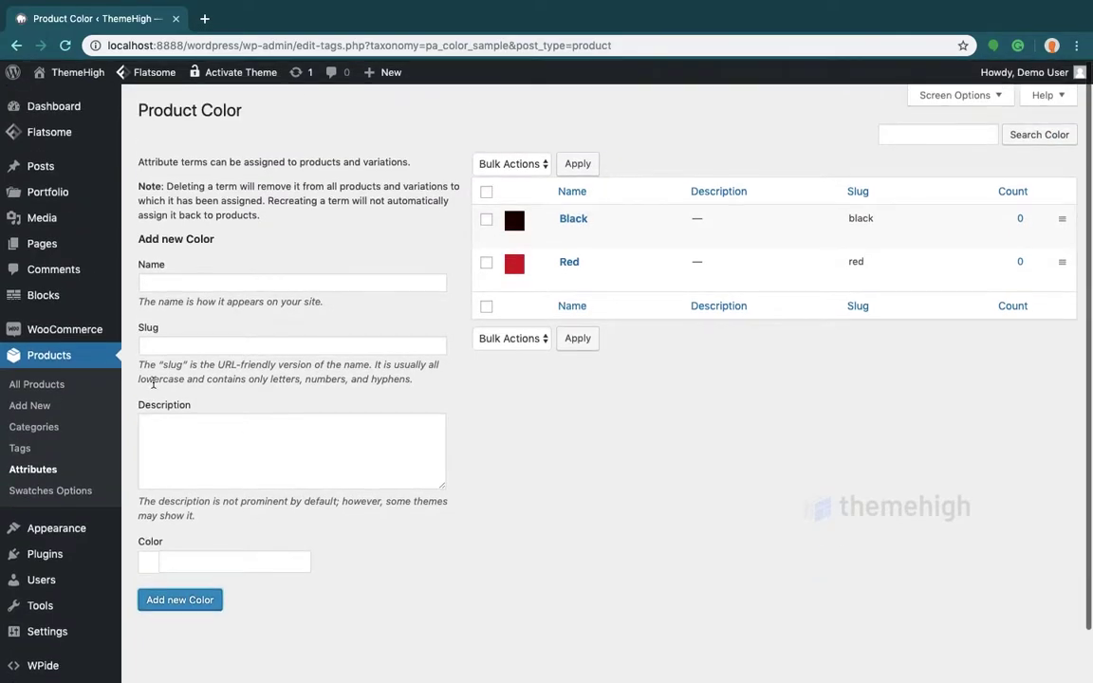
{"action": "left_click", "coordinate": [42, 469]}
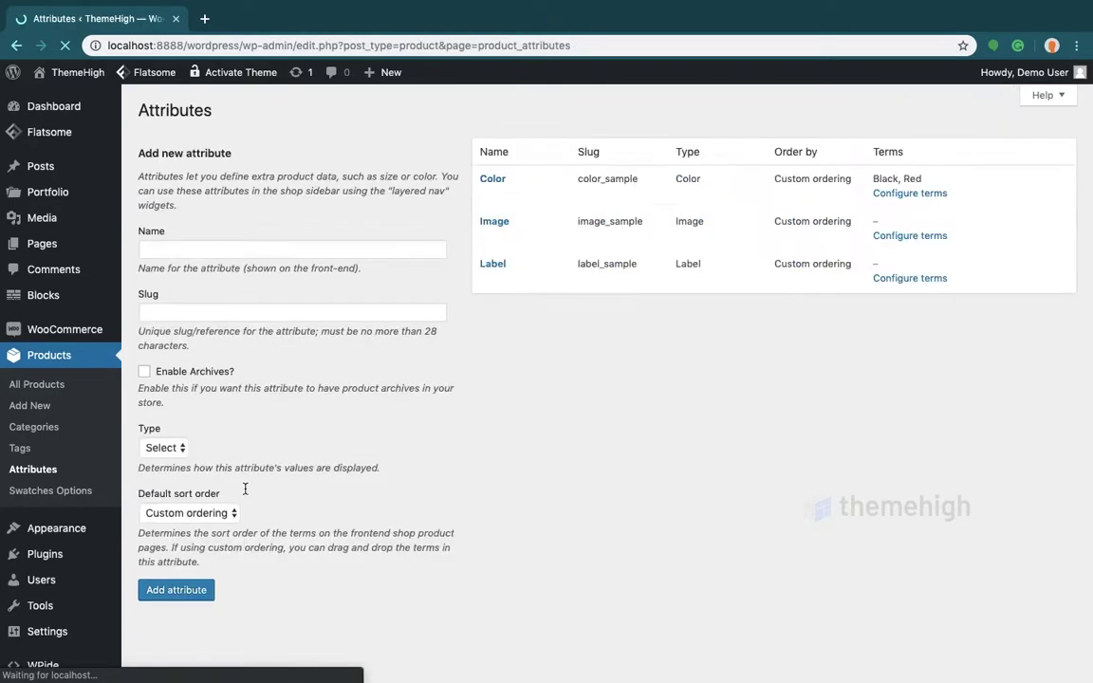
Add a 'Red' term to the Image attribute with the red shoe picture.
{"action": "mouse_move", "coordinate": [507, 233]}
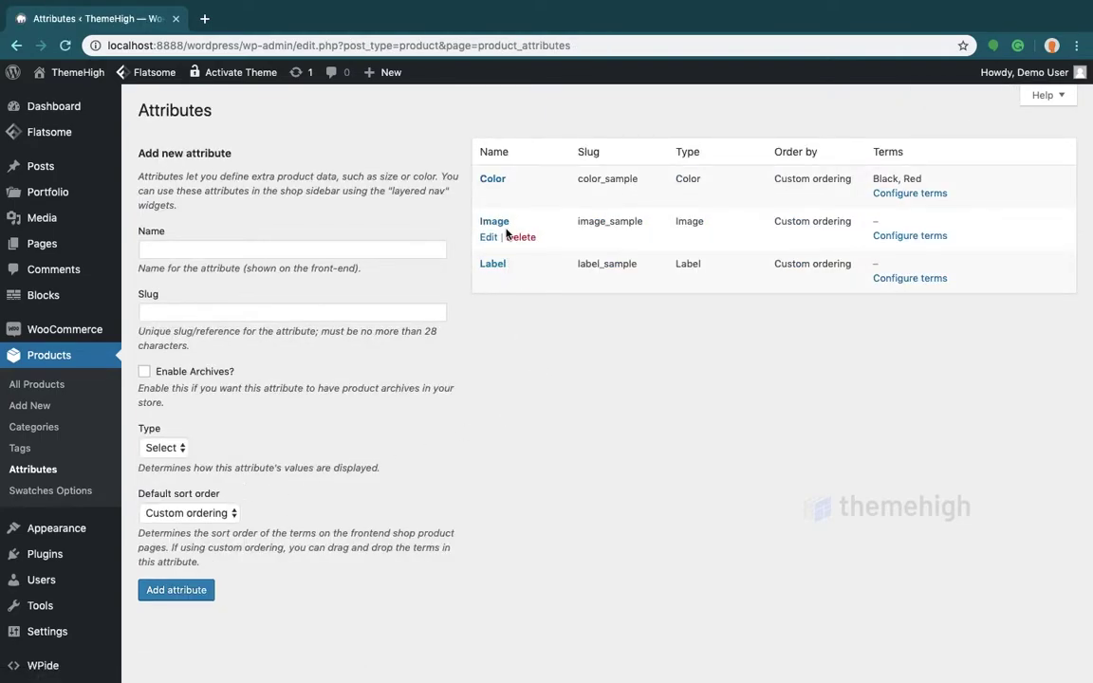
{"action": "left_click", "coordinate": [893, 237]}
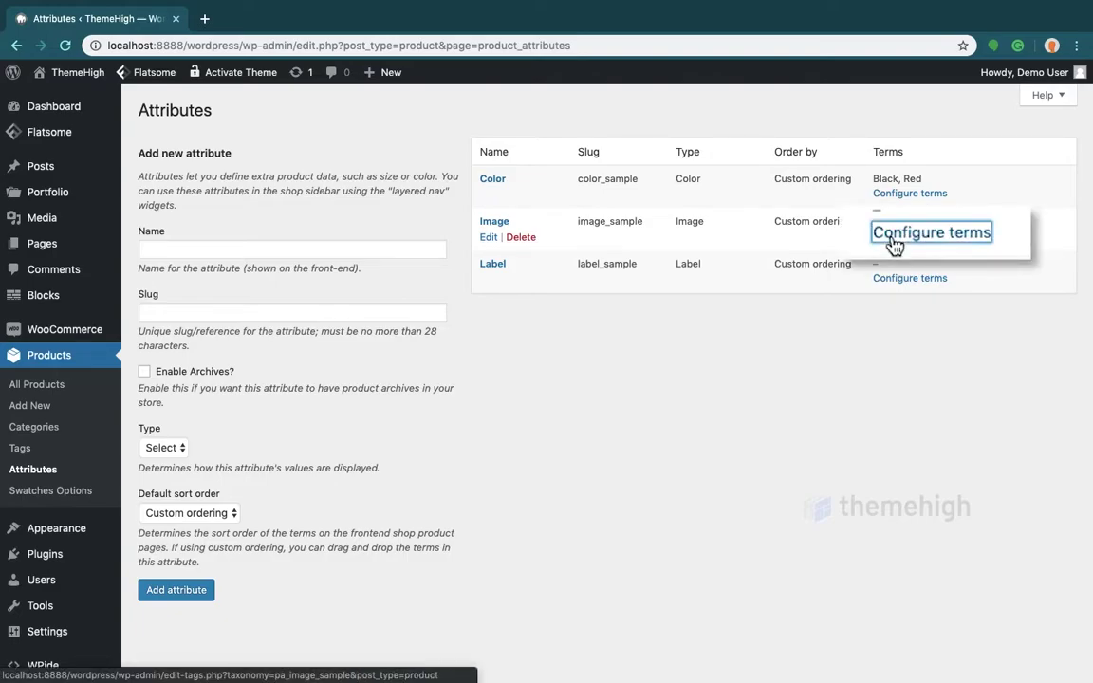
{"action": "left_click", "coordinate": [306, 278]}
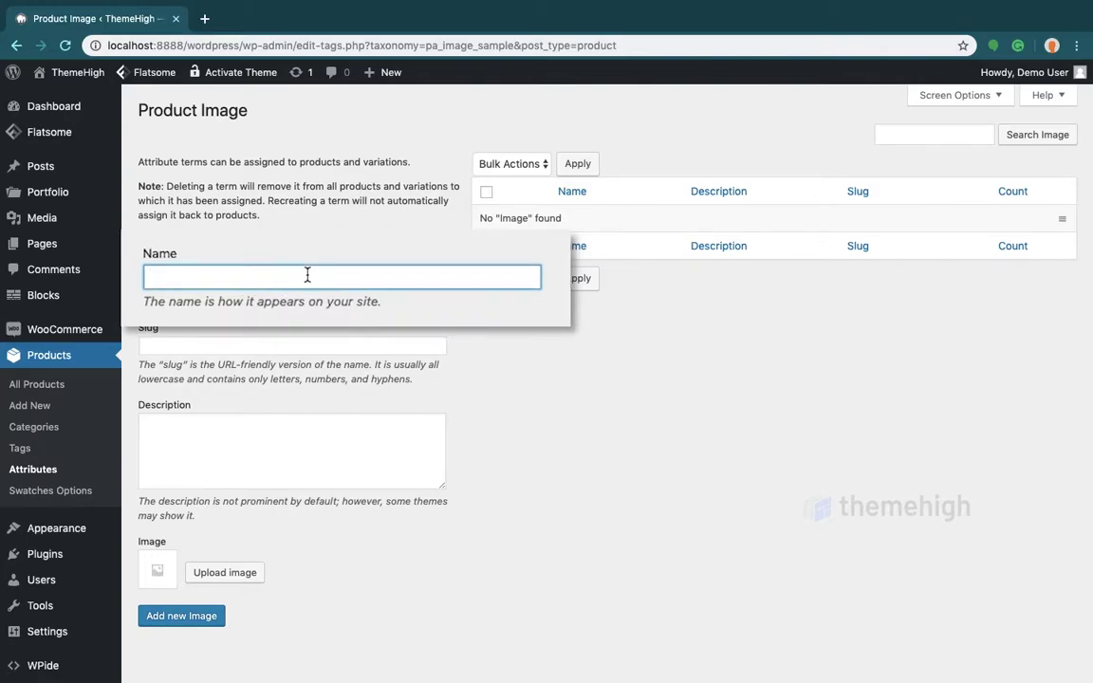
{"action": "type", "text": "Red"}
{"action": "left_click", "coordinate": [266, 574]}
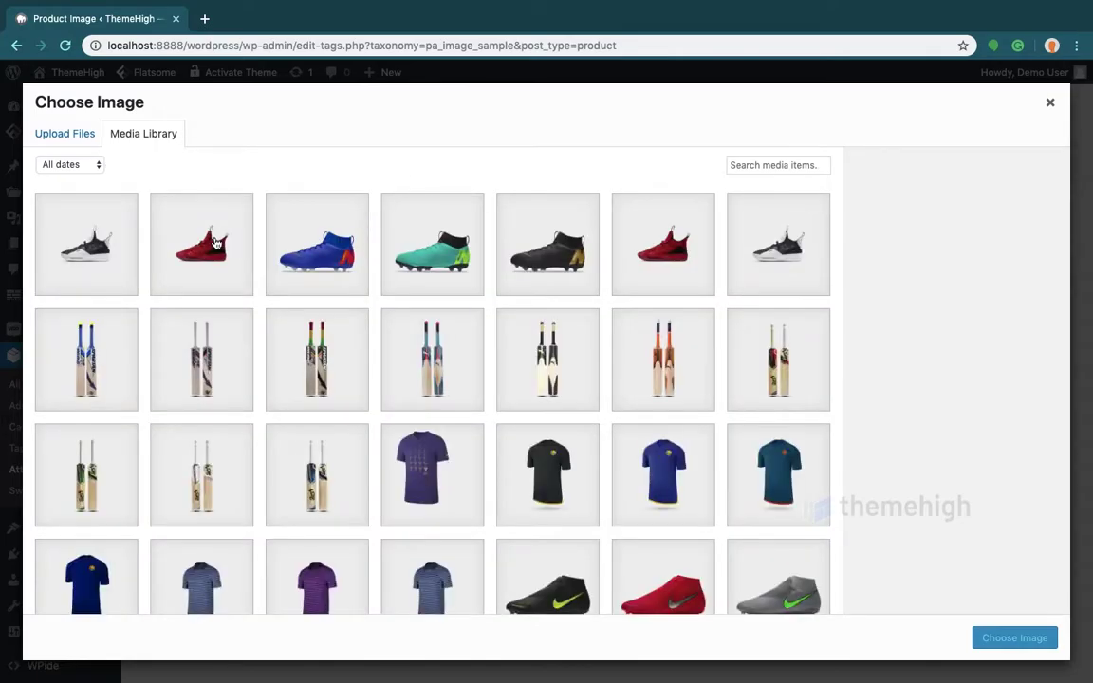
{"action": "left_click", "coordinate": [194, 220]}
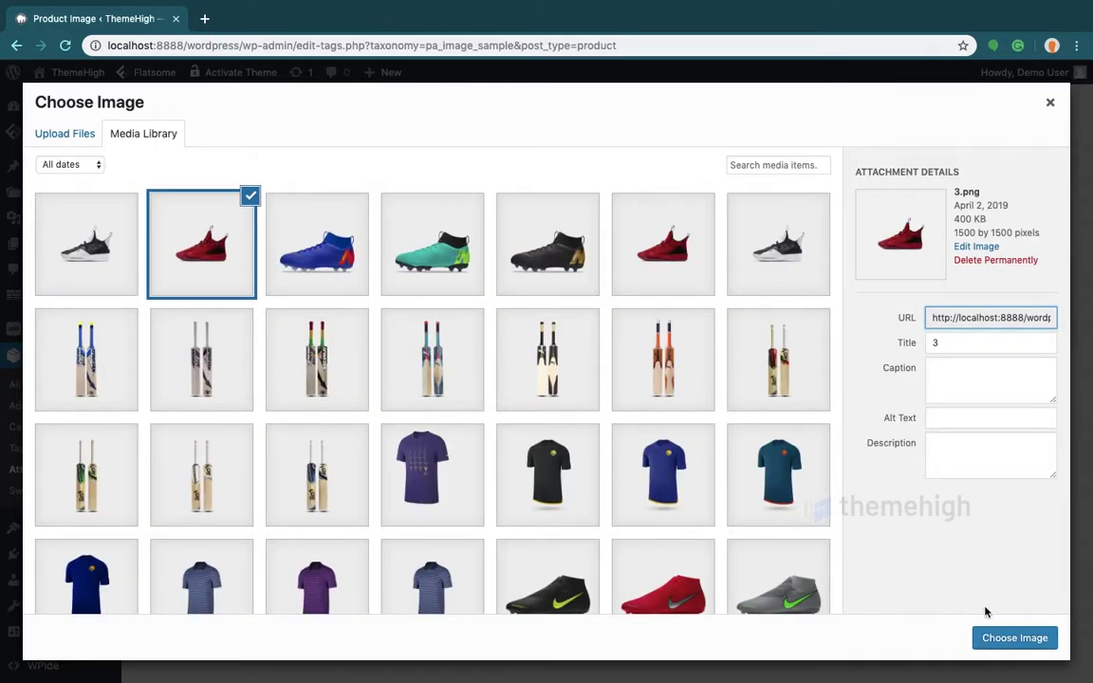
{"action": "left_click", "coordinate": [987, 637]}
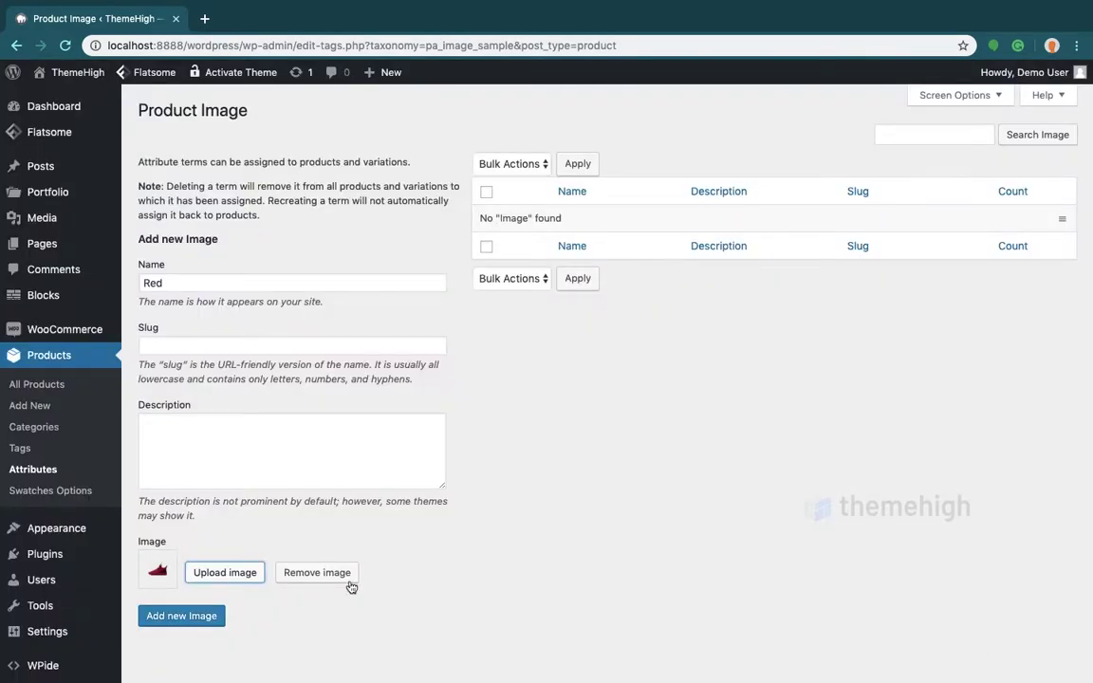
{"action": "left_click", "coordinate": [211, 616]}
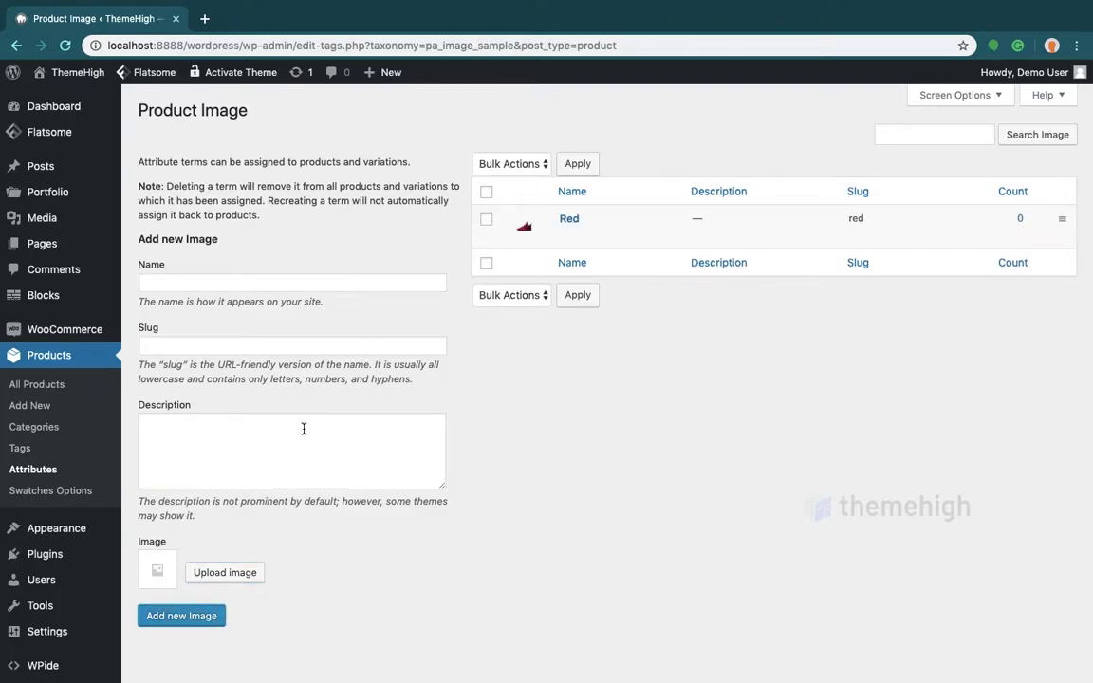
Add a 'Black' Image term with the black-and-white sneaker picture.
{"action": "left_click", "coordinate": [261, 285]}
{"action": "type", "text": "Black"}
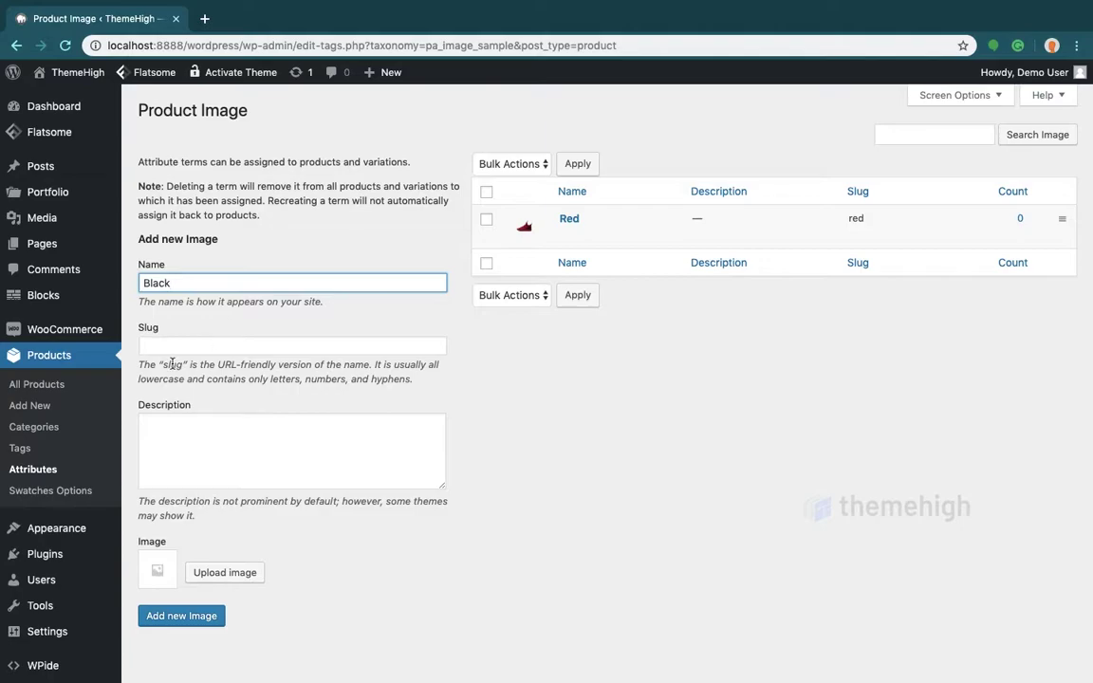
{"action": "left_click", "coordinate": [209, 580]}
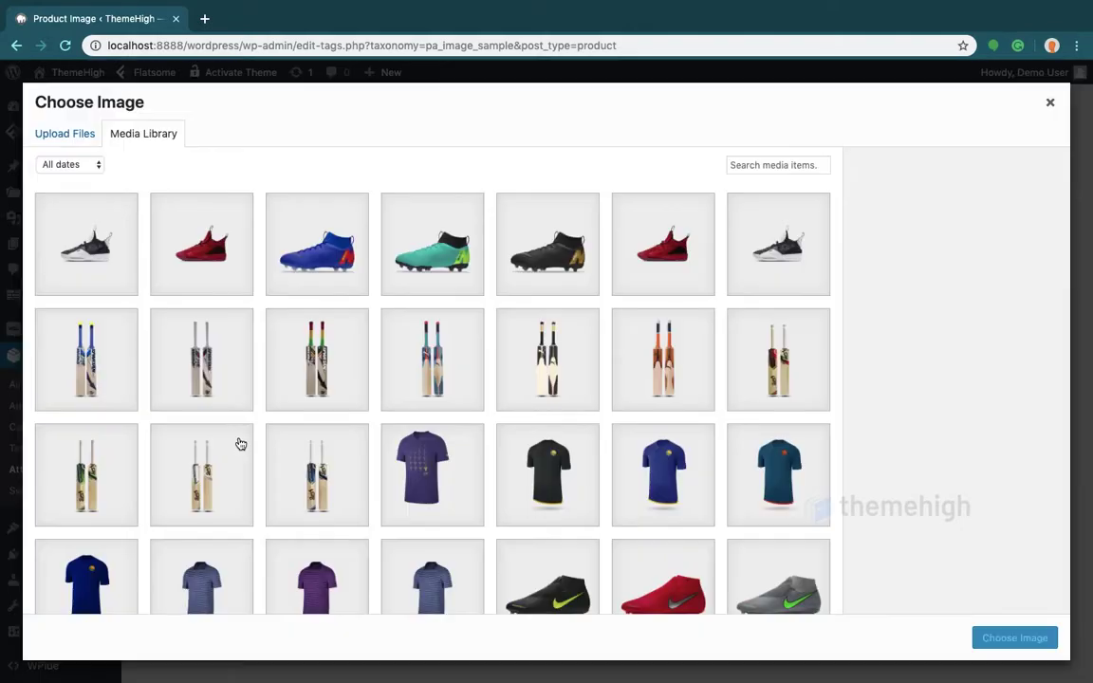
{"action": "left_click", "coordinate": [93, 253]}
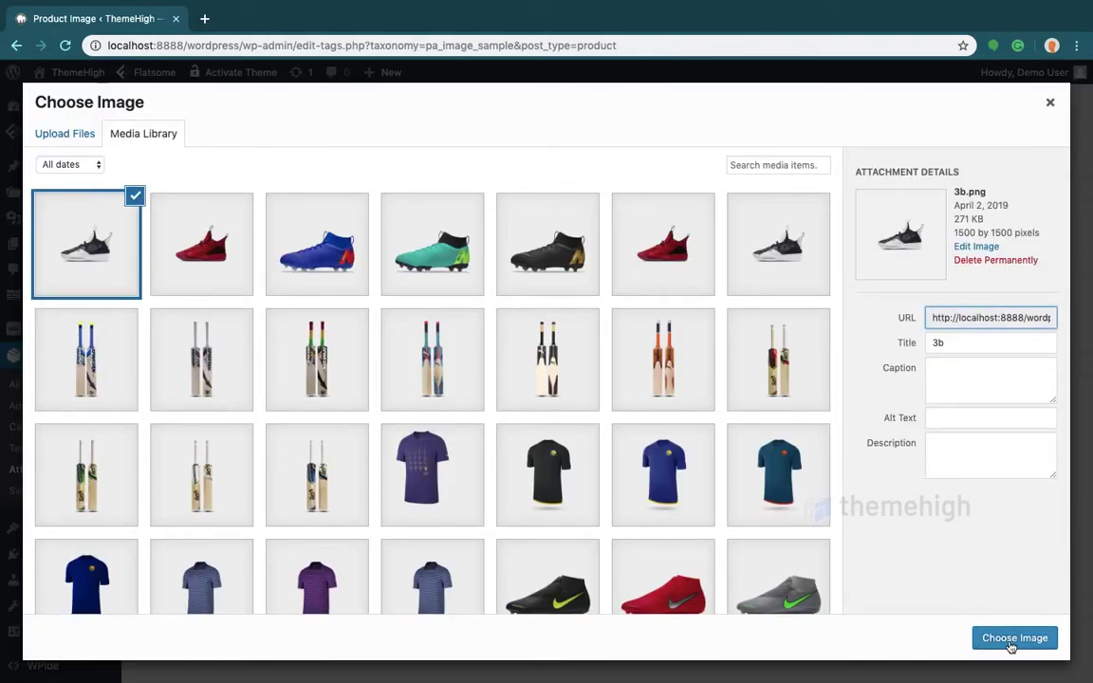
{"action": "left_click", "coordinate": [977, 637]}
{"action": "key", "text": "Tab"}
{"action": "key", "text": "Tab"}
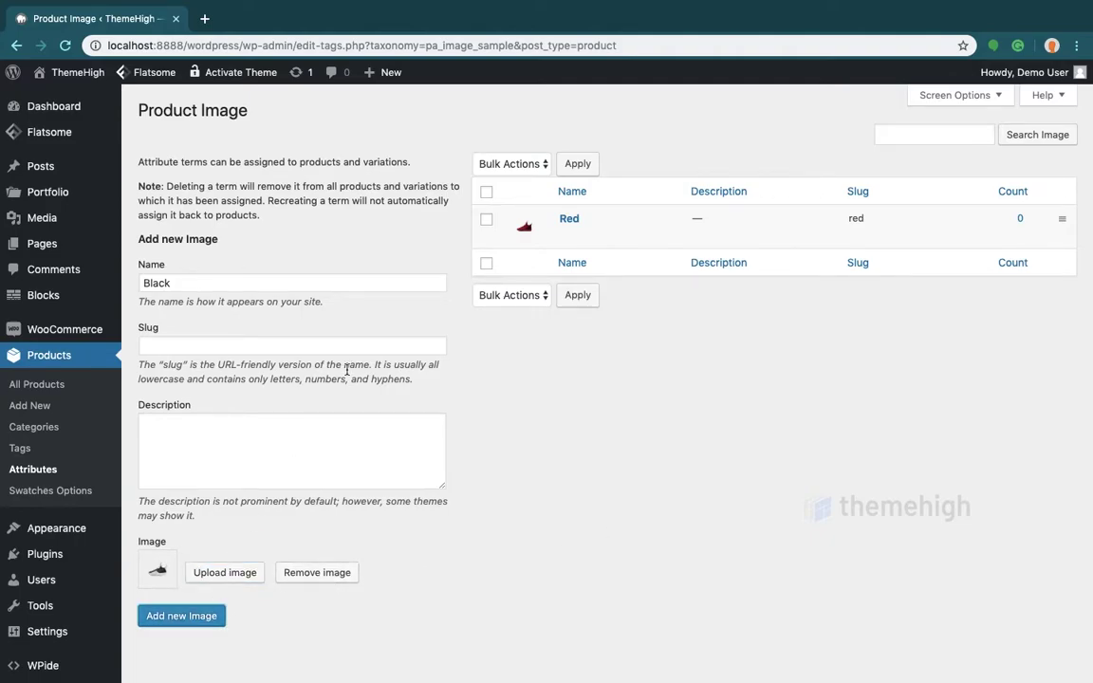
{"action": "key", "text": "Return"}
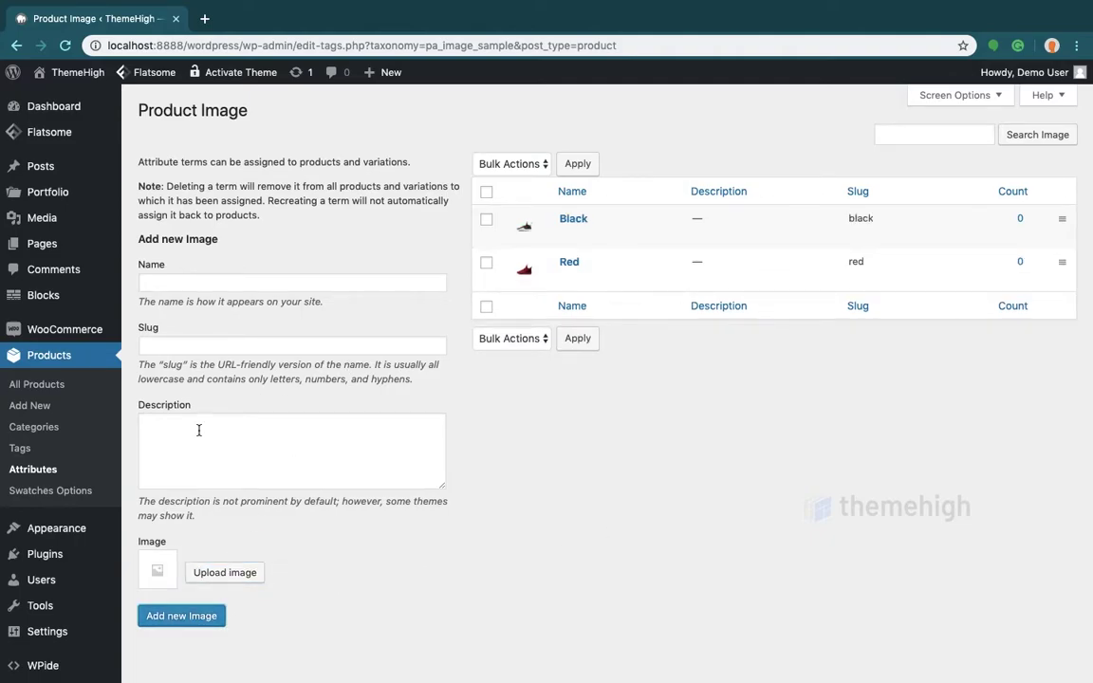
{"action": "left_click", "coordinate": [52, 470]}
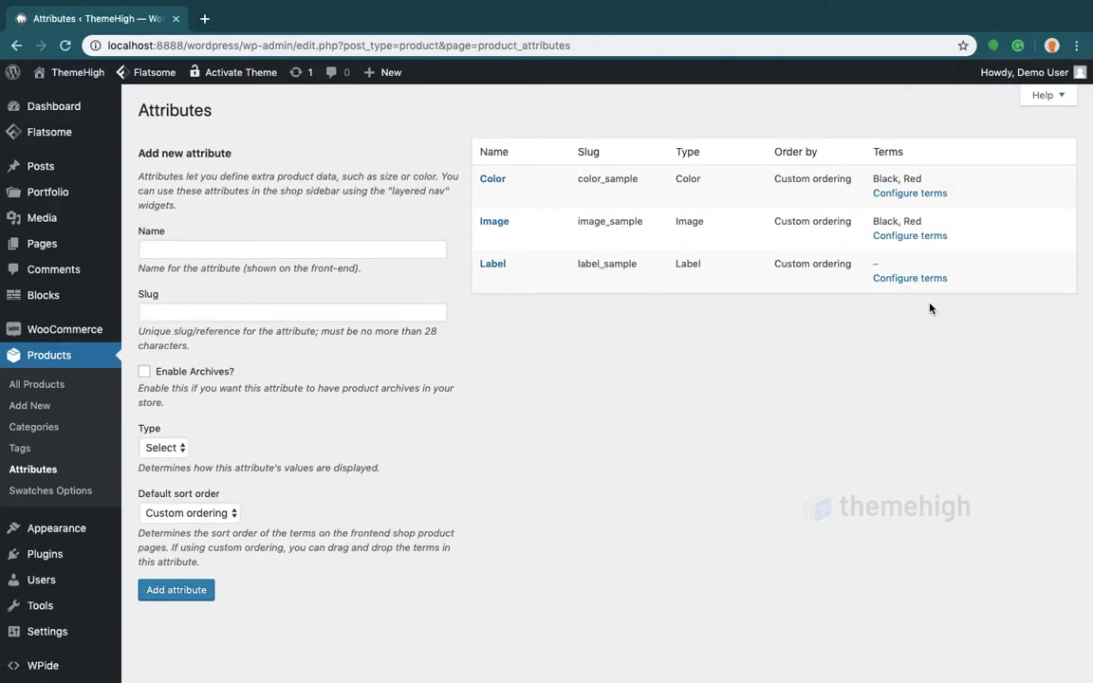
Add a Label1 term with short label L1 to the Label attribute.
{"action": "left_click", "coordinate": [910, 278]}
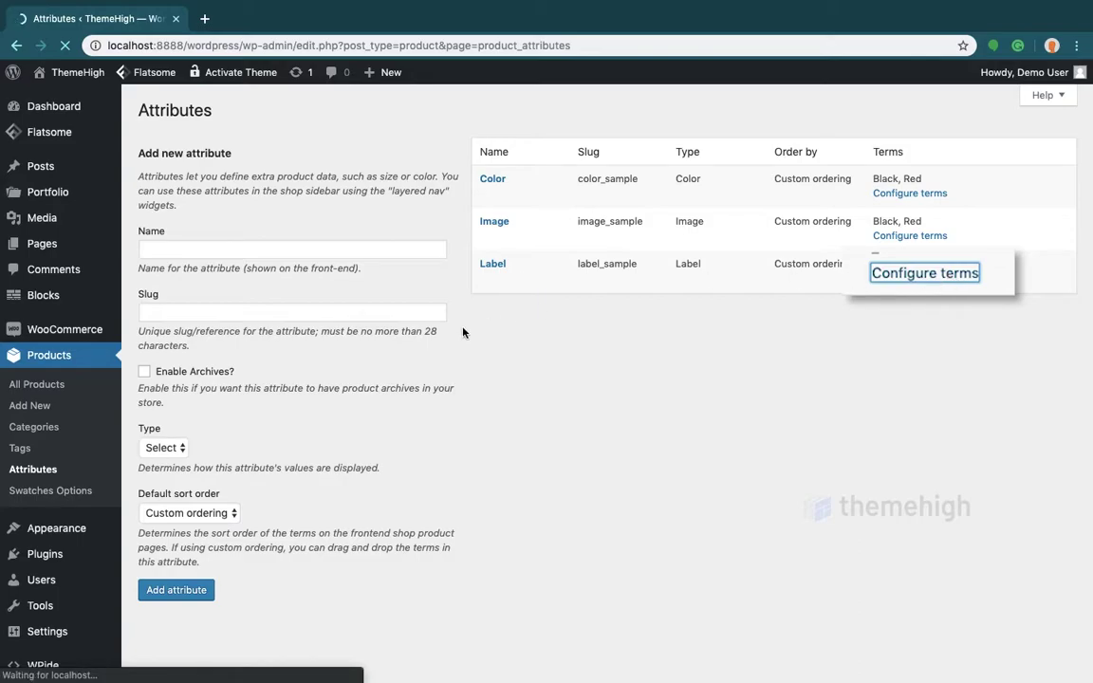
{"action": "type", "text": "Label1"}
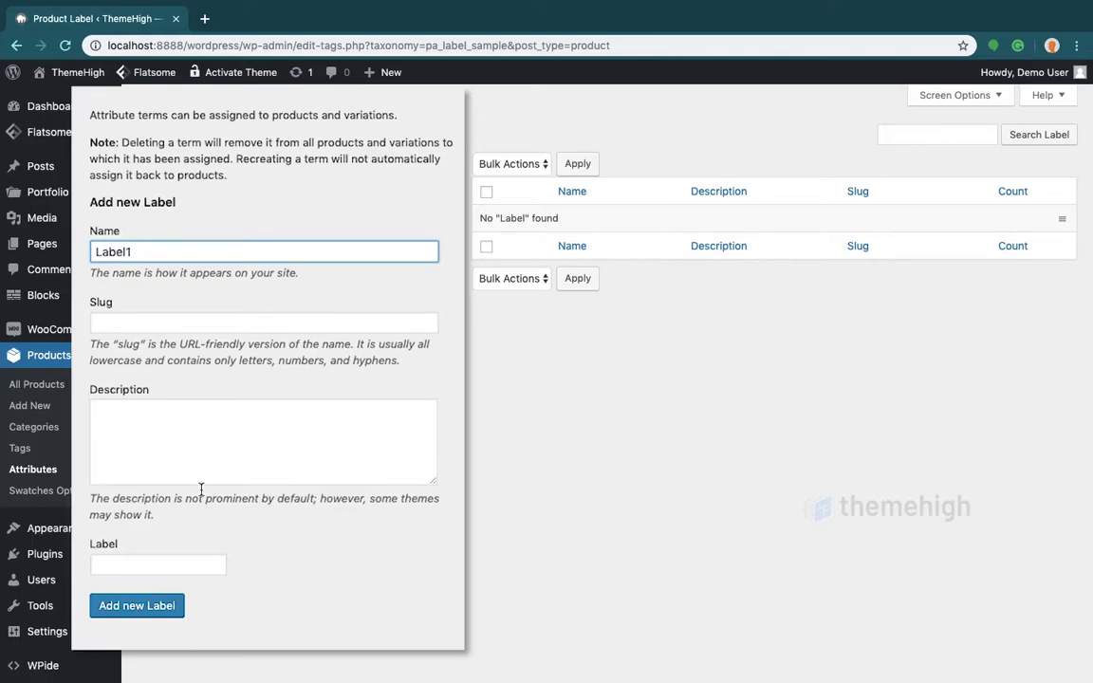
{"action": "left_click", "coordinate": [166, 564]}
{"action": "type", "text": "L1"}
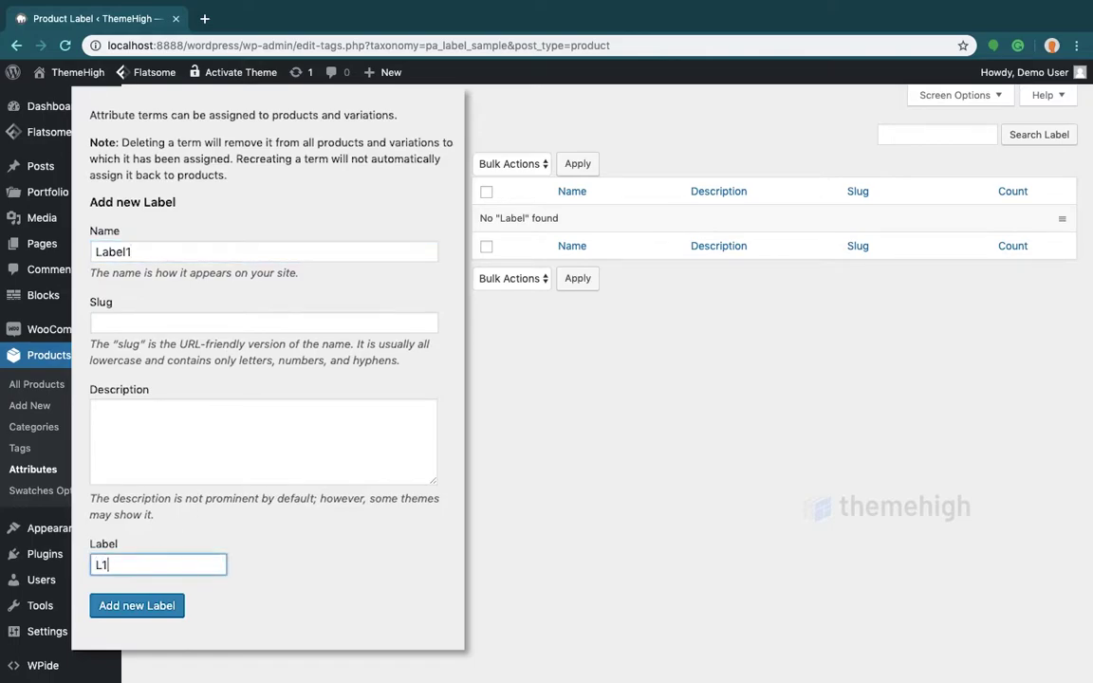
{"action": "left_click", "coordinate": [158, 609]}
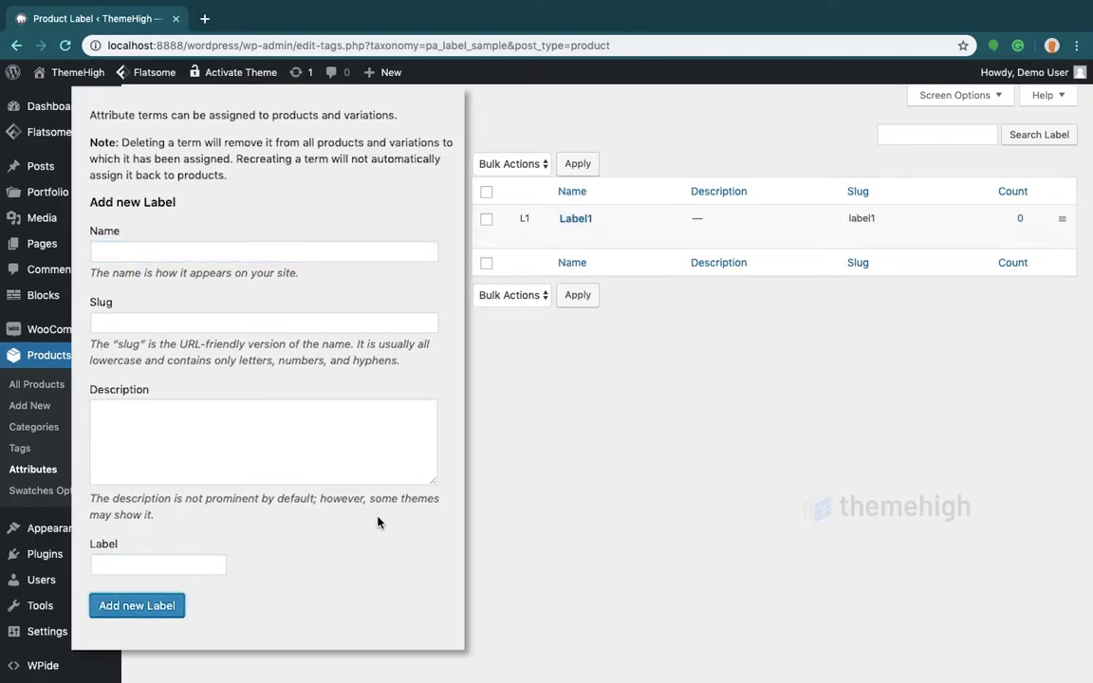
Add a second term, Label2, with short label L2.
{"action": "left_click", "coordinate": [195, 251]}
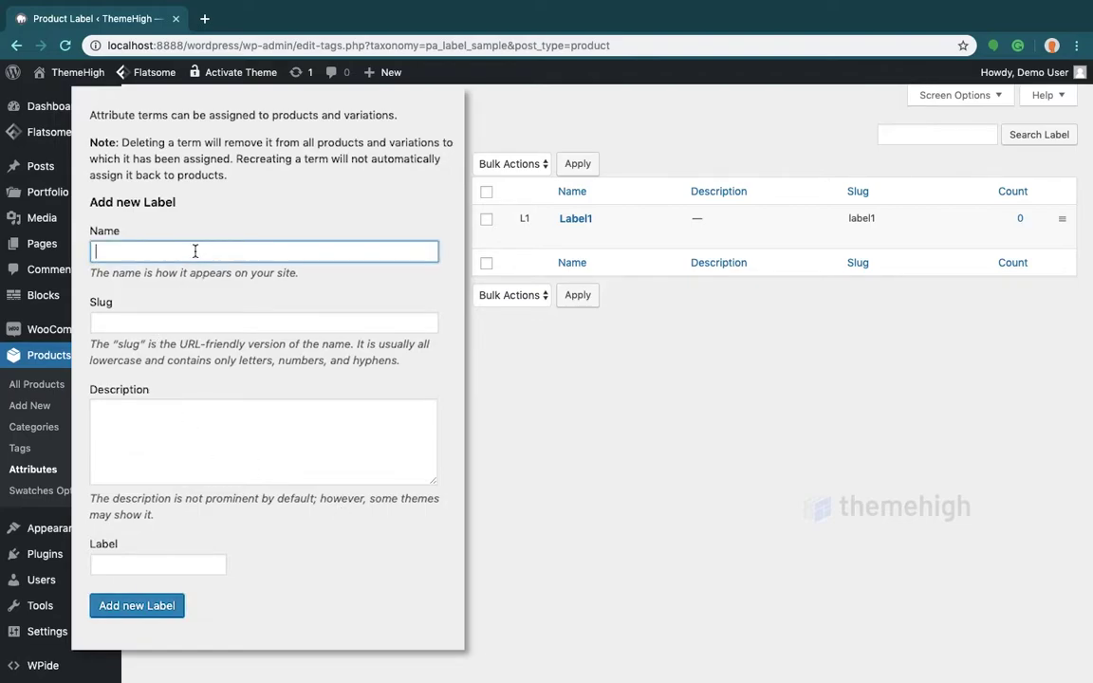
{"action": "type", "text": "Label2"}
{"action": "left_click", "coordinate": [164, 322]}
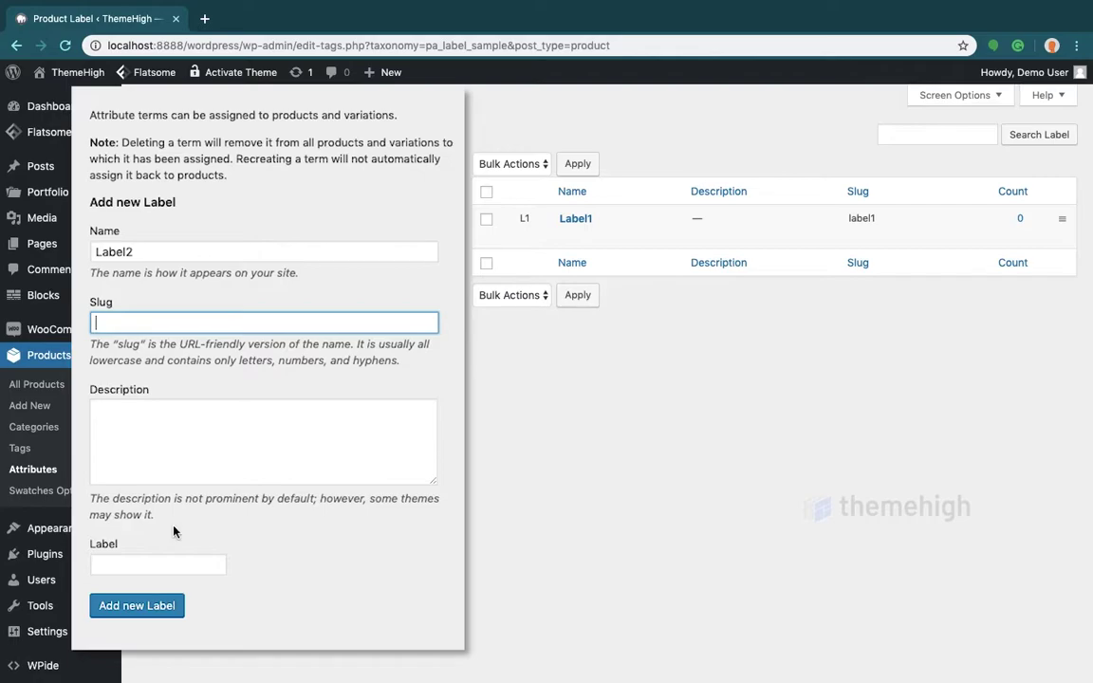
{"action": "left_click", "coordinate": [167, 560]}
{"action": "type", "text": "L2"}
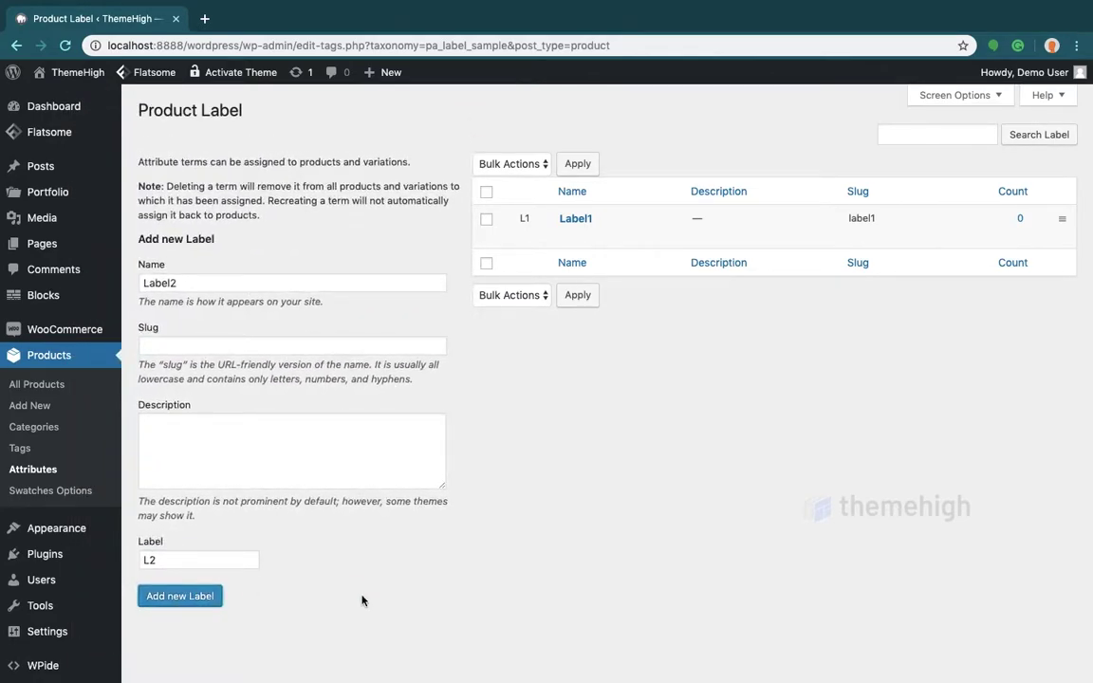
{"action": "key", "text": "Return"}
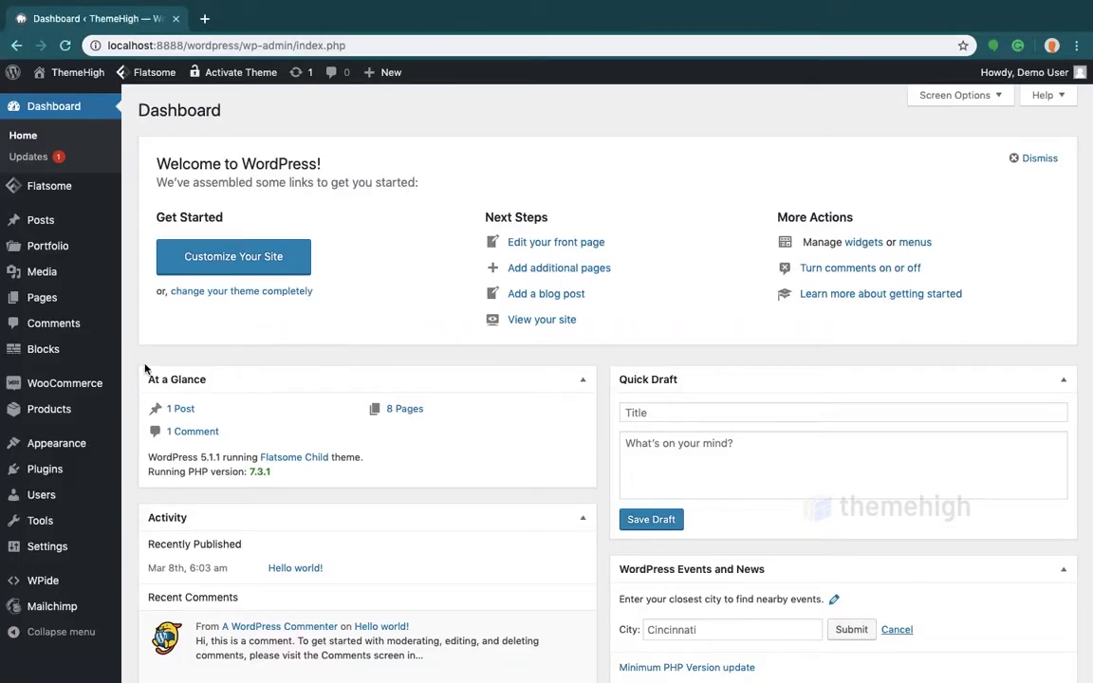
{"action": "mouse_move", "coordinate": [86, 418]}
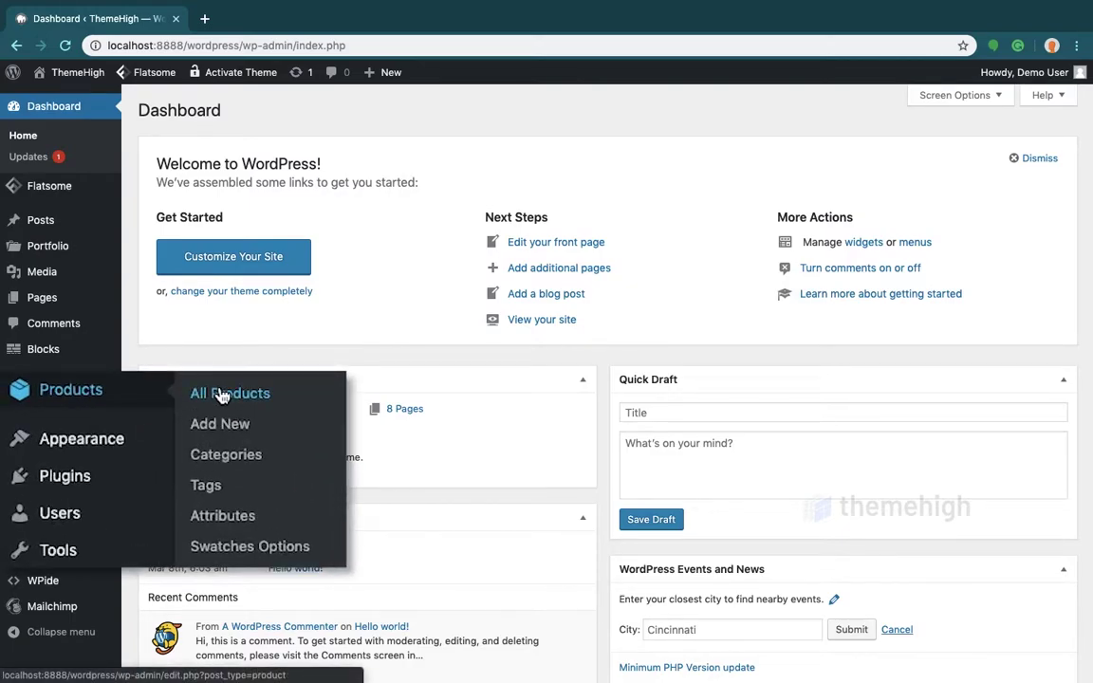
Create a new product titled 'Sample Product' and open the Product data type list.
{"action": "left_click", "coordinate": [216, 431]}
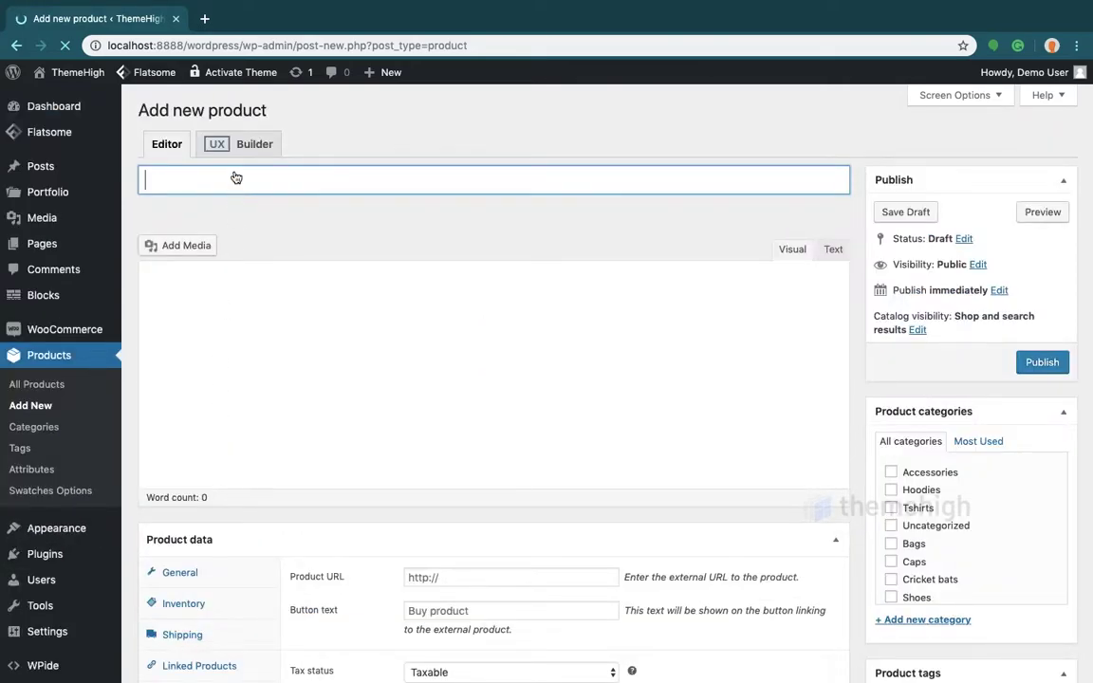
{"action": "type", "text": "Sample Product"}
{"action": "scroll", "coordinate": [258, 299], "scroll_direction": "down", "scroll_amount": 4}
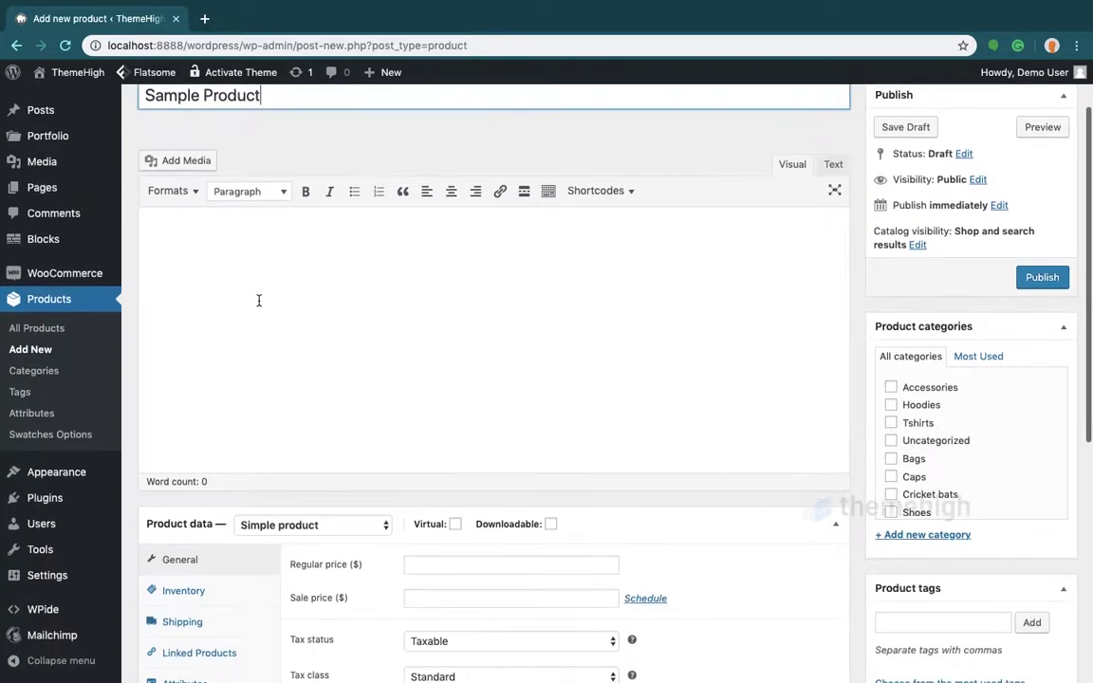
{"action": "scroll", "coordinate": [258, 300], "scroll_direction": "down", "scroll_amount": 1}
{"action": "left_click", "coordinate": [285, 323]}
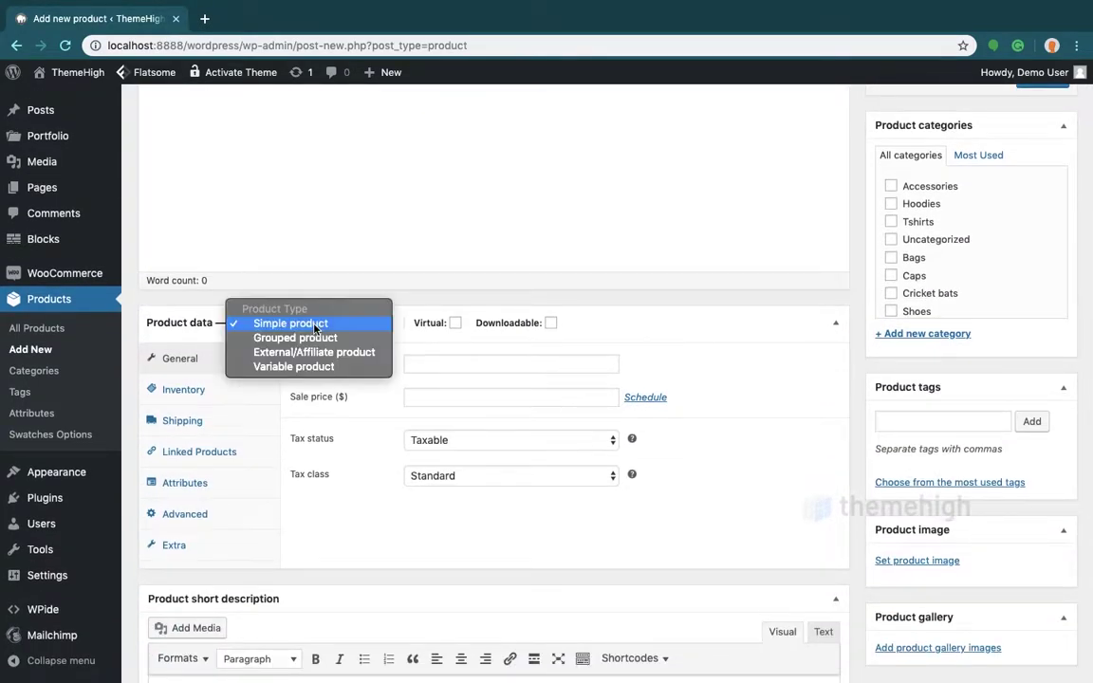
Make the product variable and add the Color attribute with all its values.
{"action": "left_click", "coordinate": [309, 367]}
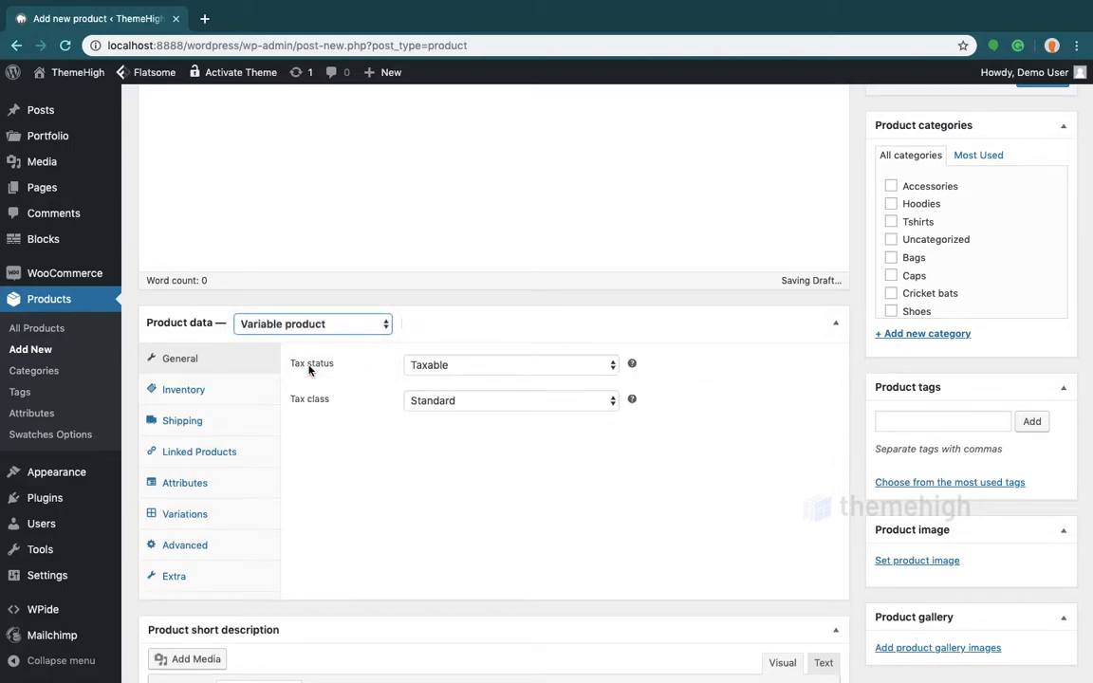
{"action": "left_click", "coordinate": [232, 490]}
{"action": "left_click", "coordinate": [364, 360]}
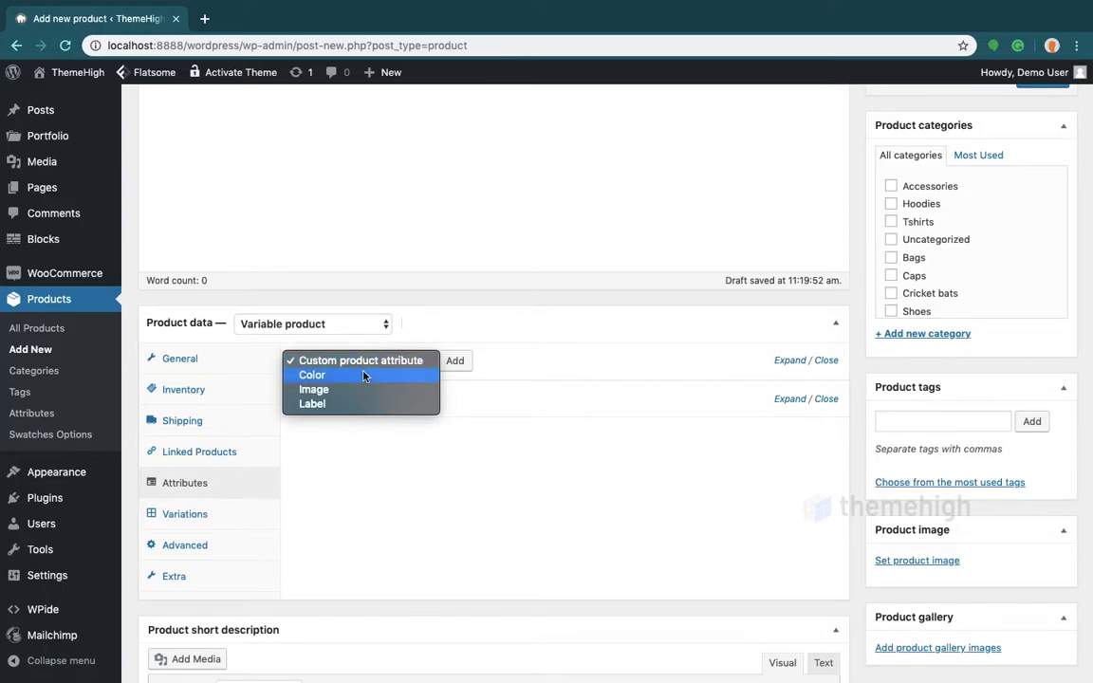
{"action": "left_click", "coordinate": [364, 375]}
{"action": "left_click", "coordinate": [455, 361]}
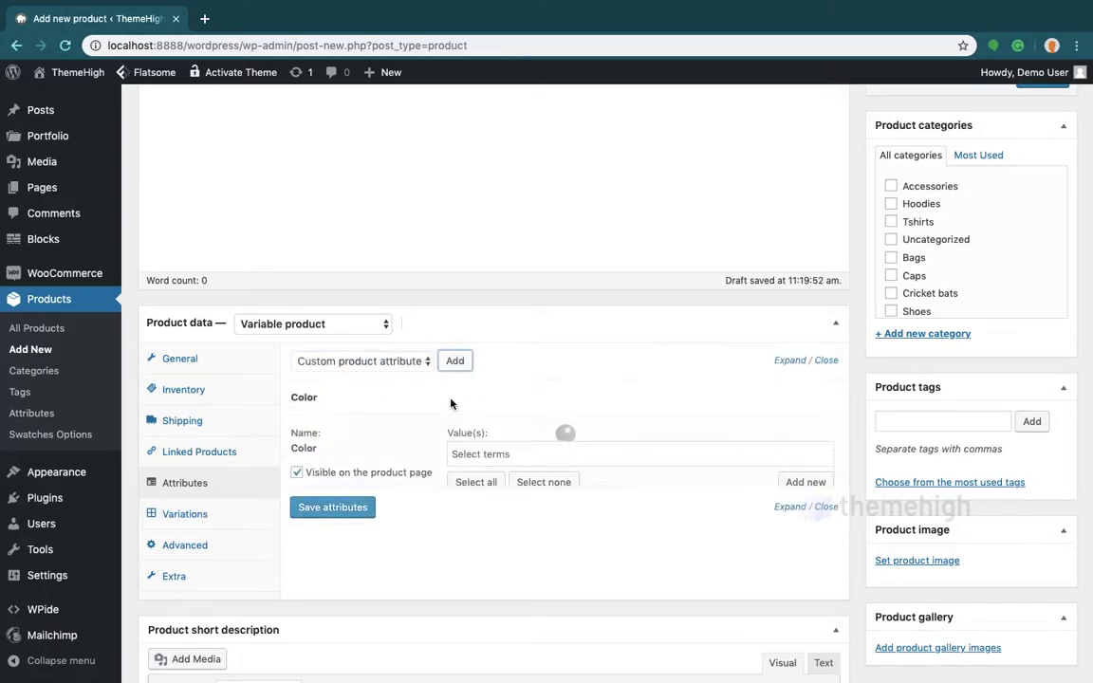
{"action": "left_click", "coordinate": [489, 484]}
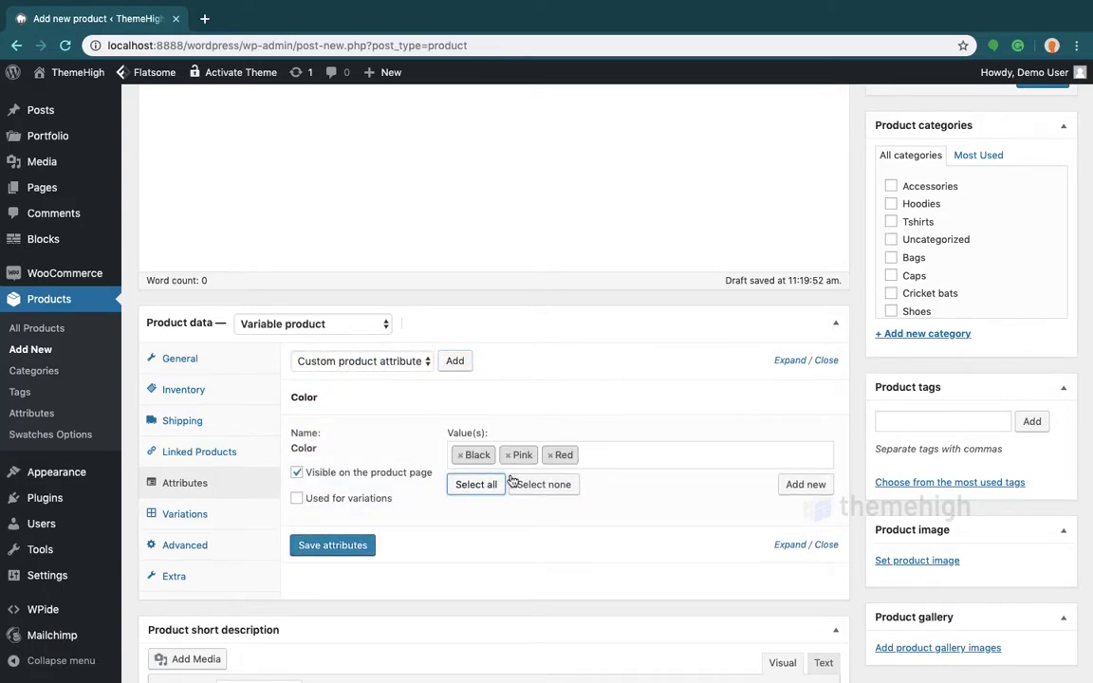
Add a Blue Color term coloured #1c6ee2 and mark Color as used for variations.
{"action": "left_click", "coordinate": [800, 484]}
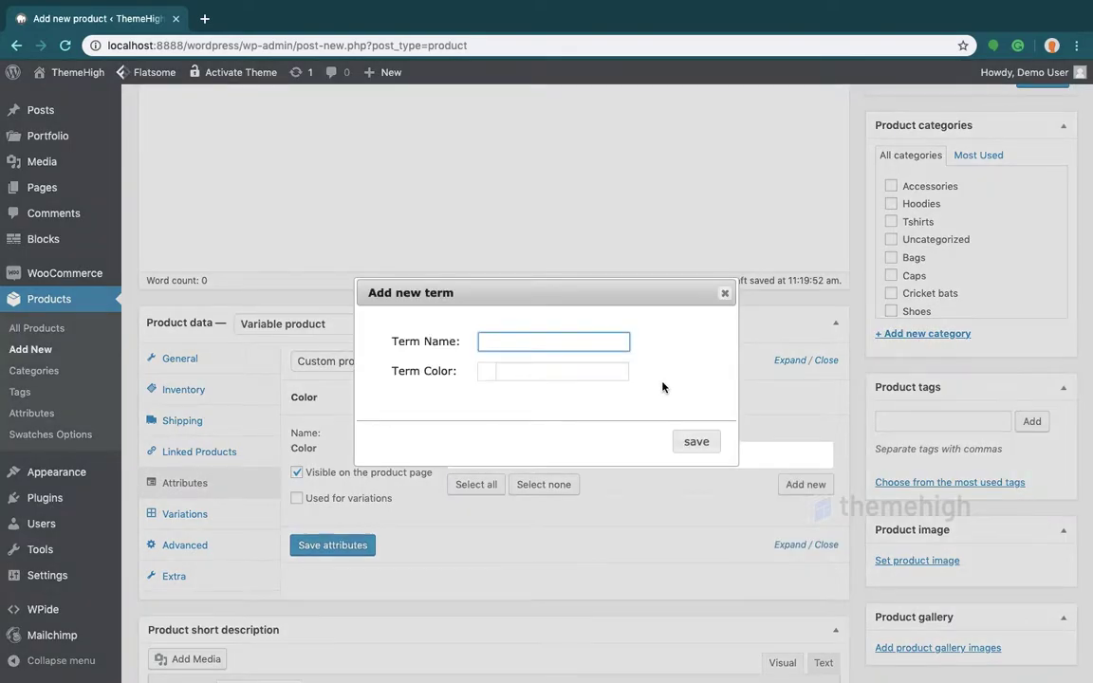
{"action": "type", "text": "Blue"}
{"action": "left_click", "coordinate": [573, 368]}
{"action": "scroll", "coordinate": [594, 372], "scroll_direction": "down", "scroll_amount": 3}
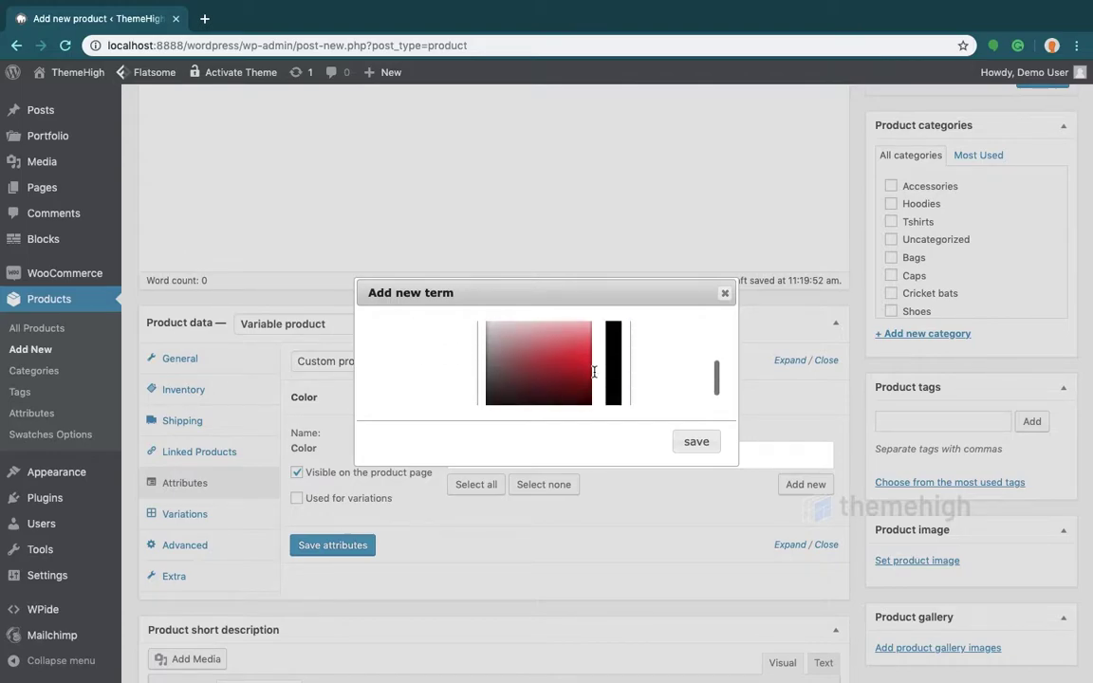
{"action": "left_click", "coordinate": [613, 358]}
{"action": "left_click_drag", "start_coordinate": [613, 357], "coordinate": [613, 401]}
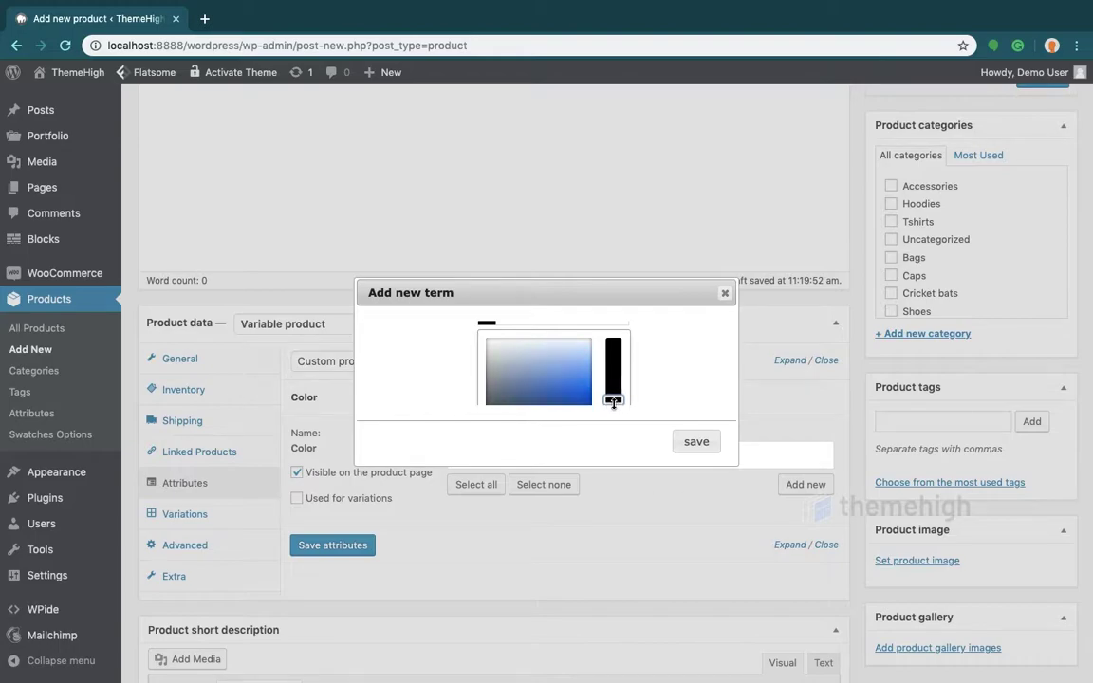
{"action": "left_click", "coordinate": [571, 390]}
{"action": "left_click", "coordinate": [644, 385]}
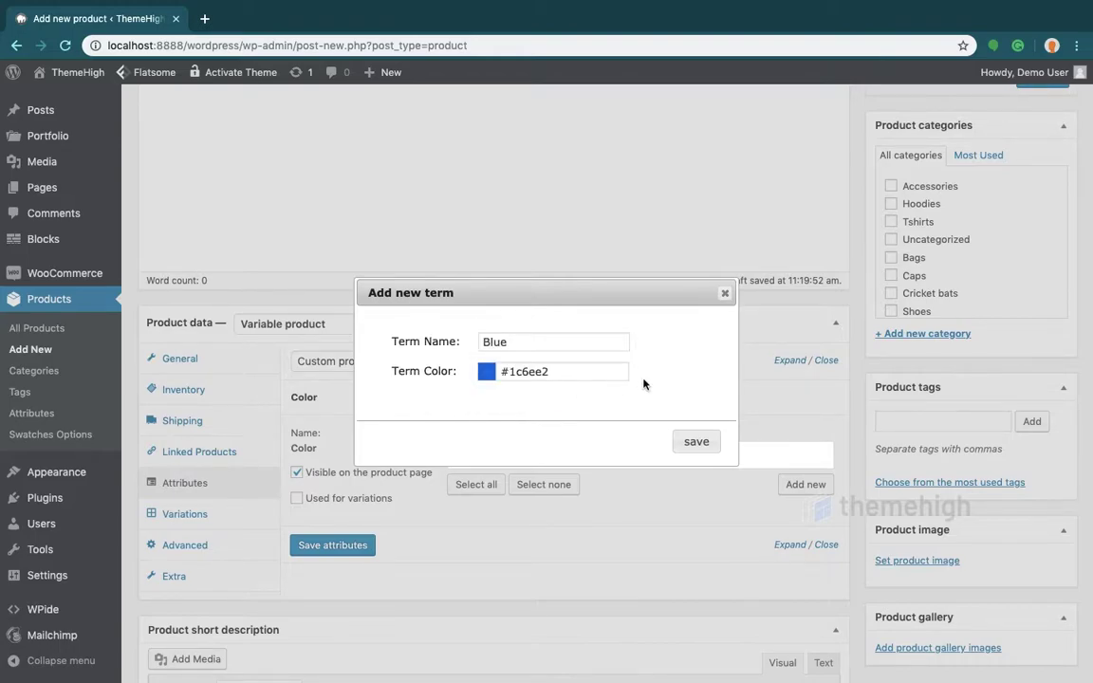
{"action": "left_click", "coordinate": [689, 445]}
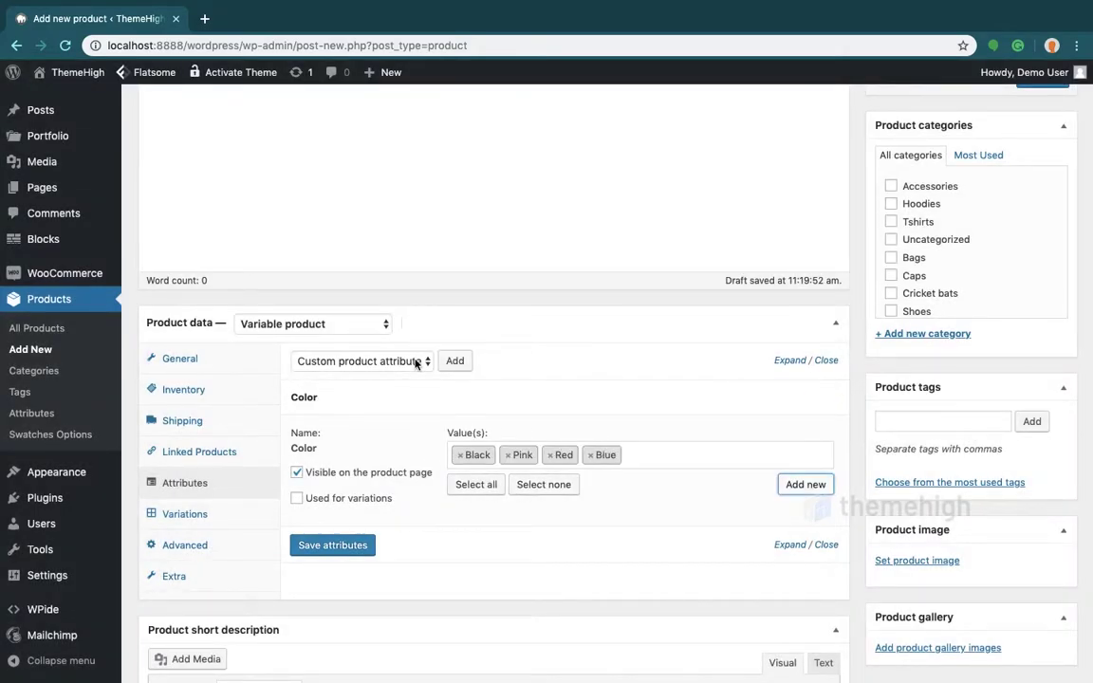
{"action": "left_click", "coordinate": [296, 498]}
{"action": "left_click", "coordinate": [379, 367]}
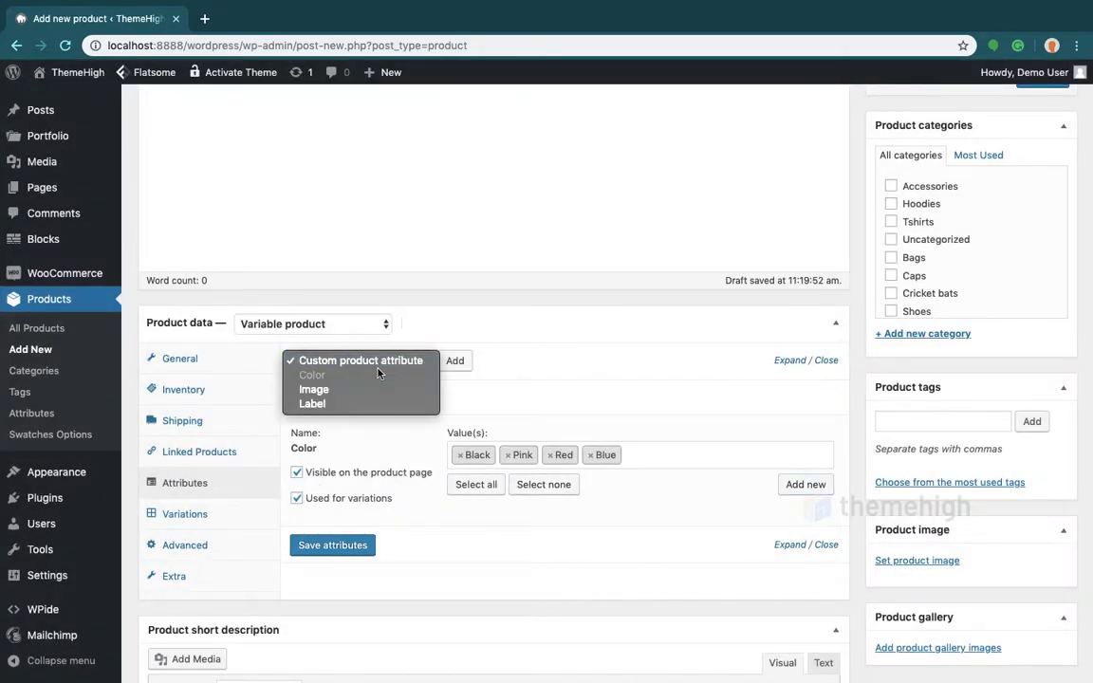
Add the Image attribute, used for variations, with all existing terms selected.
{"action": "left_click", "coordinate": [367, 386]}
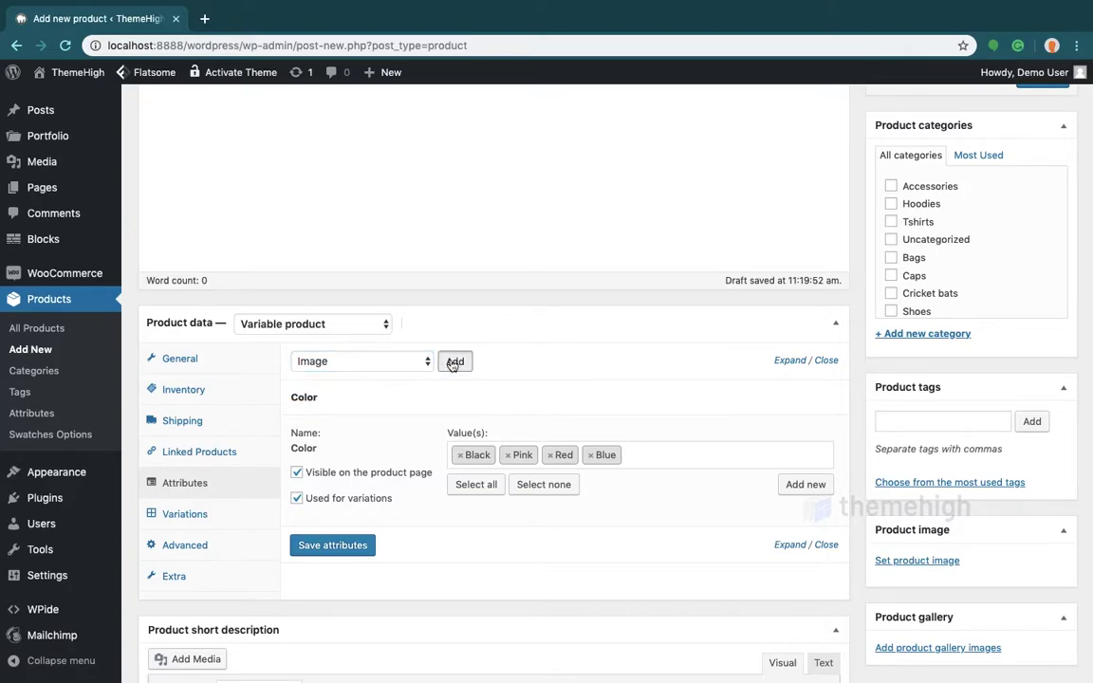
{"action": "left_click", "coordinate": [448, 362]}
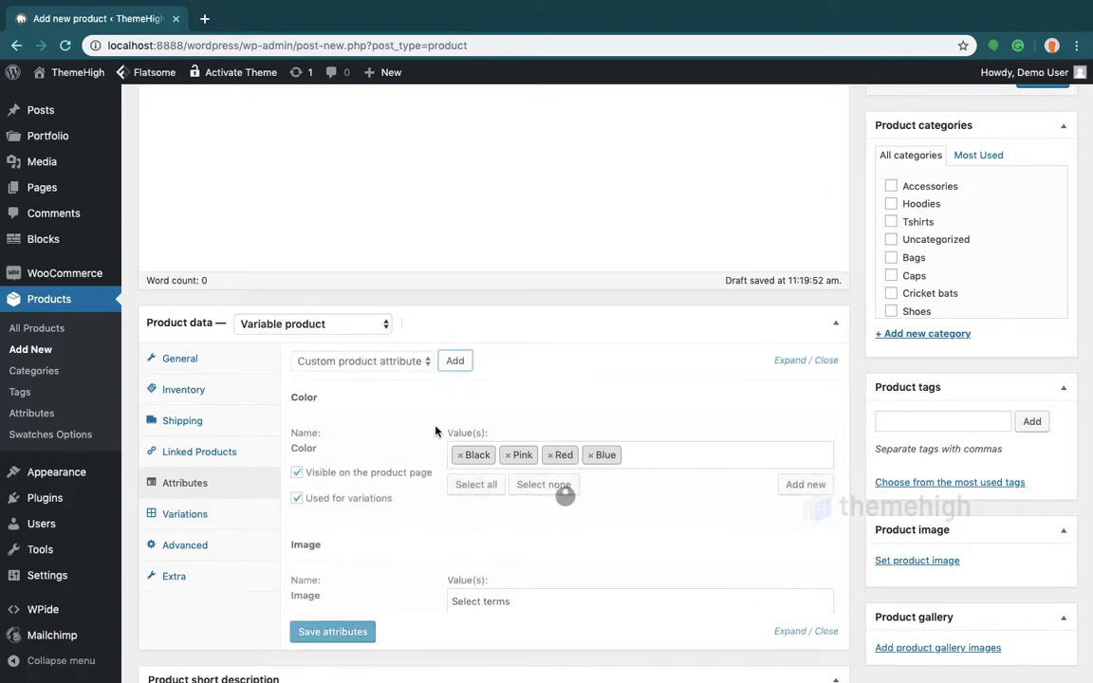
{"action": "scroll", "coordinate": [439, 427], "scroll_direction": "down", "scroll_amount": 3}
{"action": "left_click", "coordinate": [297, 502]}
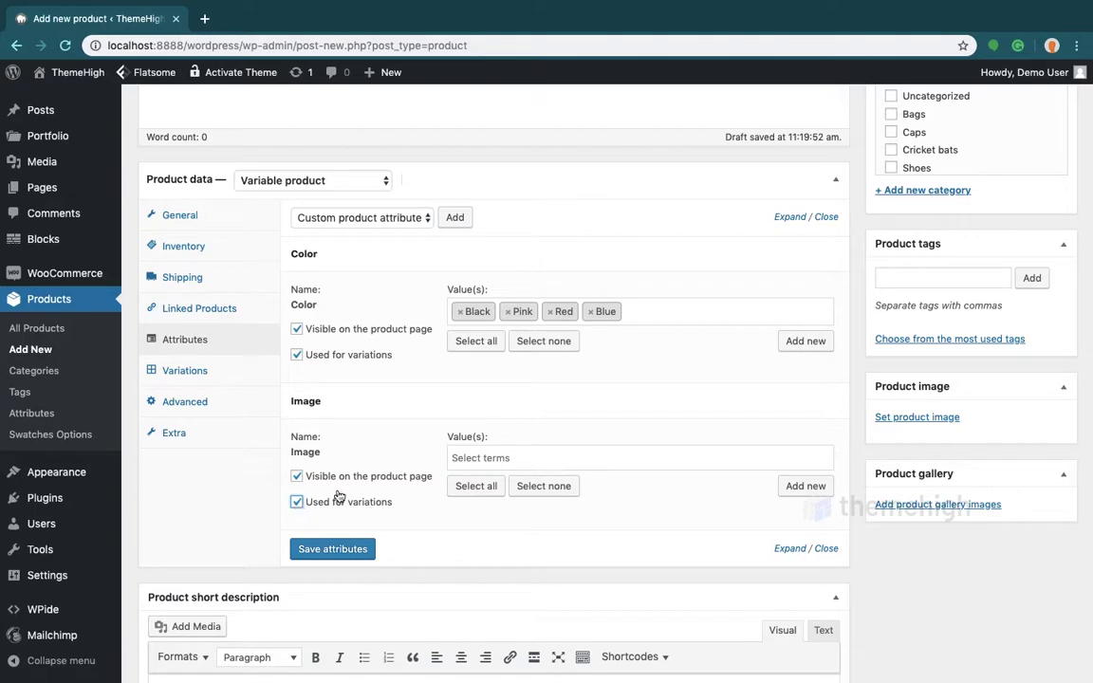
{"action": "left_click", "coordinate": [482, 487]}
Create a 'Red Shoes' Image term pictured with the red shoe image.
{"action": "left_click", "coordinate": [816, 489]}
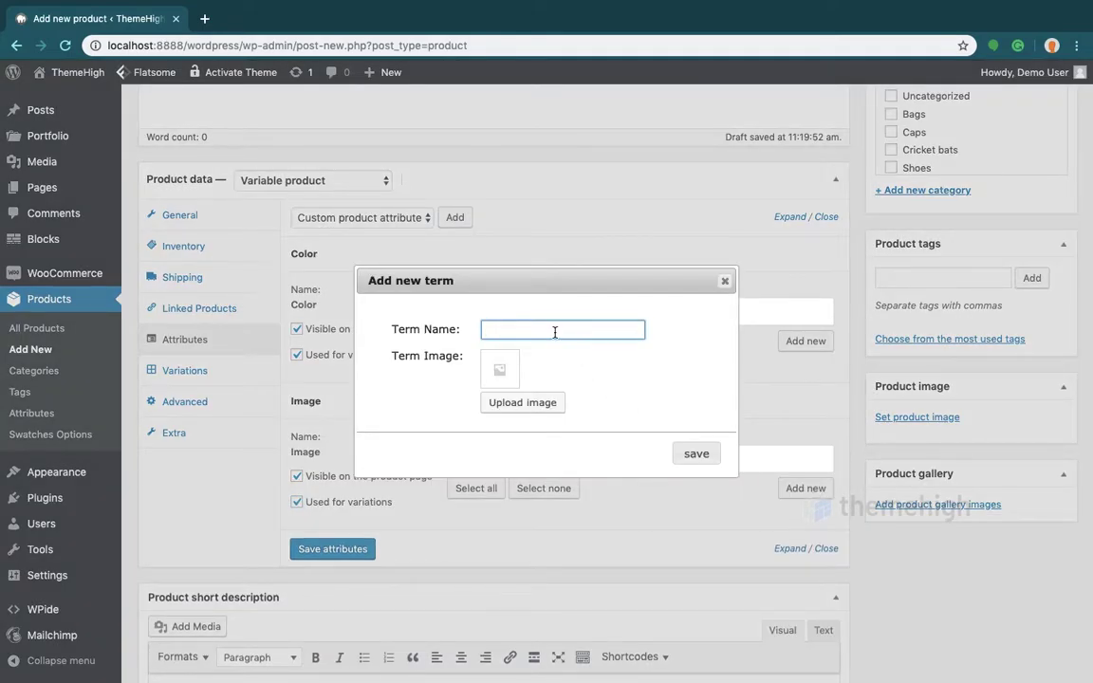
{"action": "type", "text": "Red Shoes"}
{"action": "left_click", "coordinate": [534, 404]}
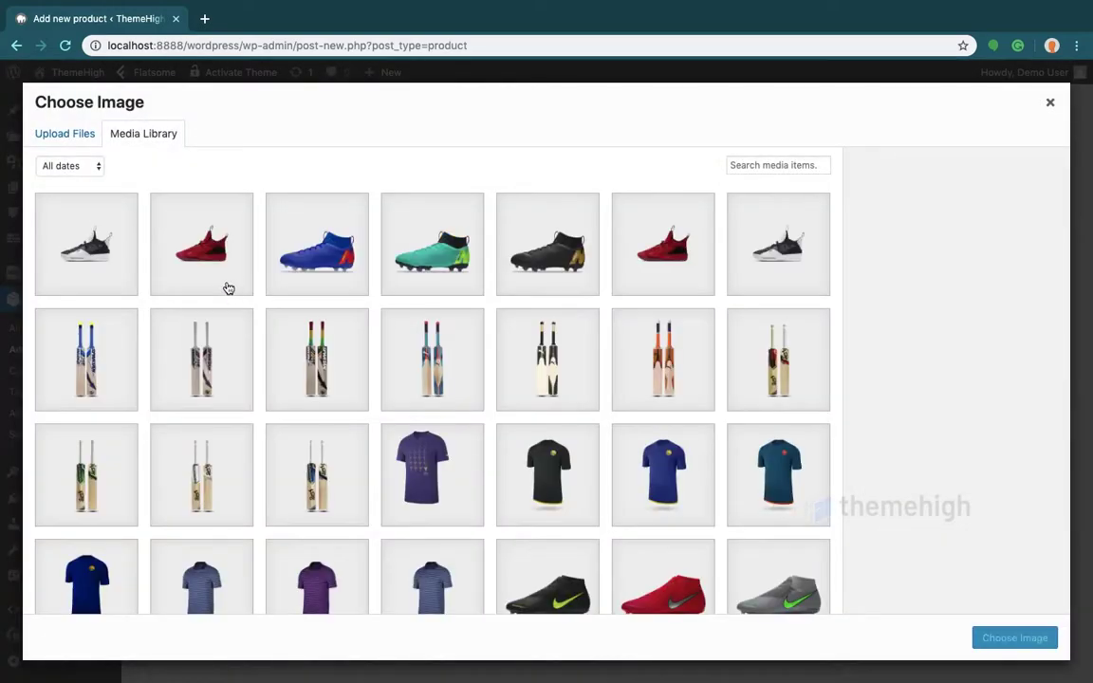
{"action": "left_click", "coordinate": [205, 249]}
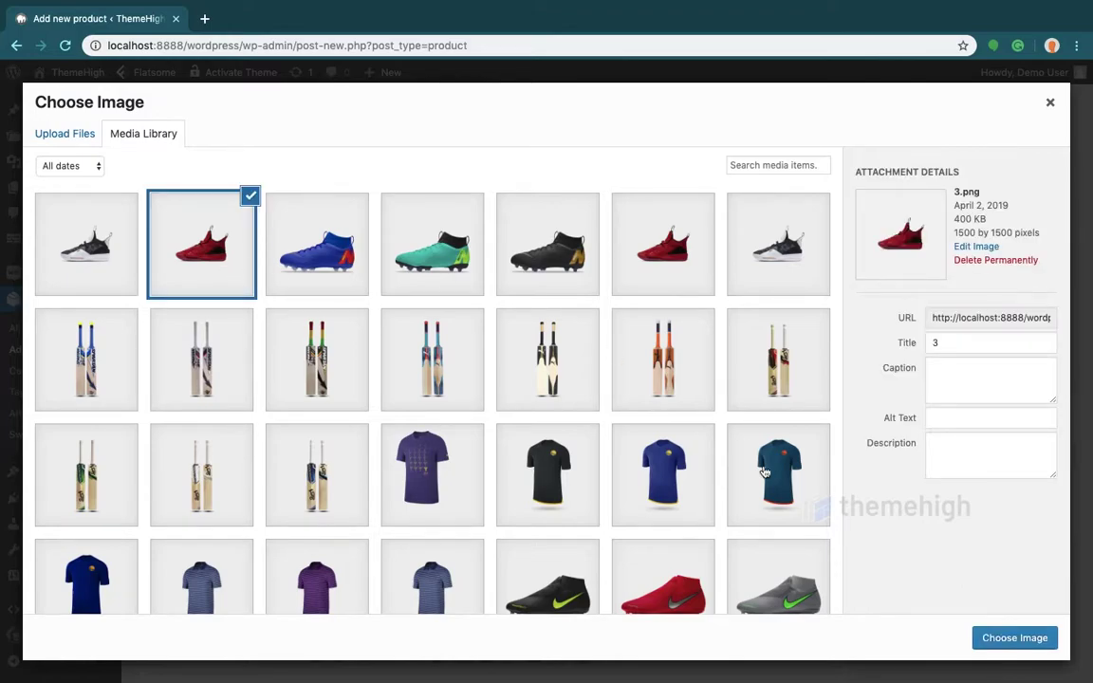
{"action": "left_click", "coordinate": [1018, 637]}
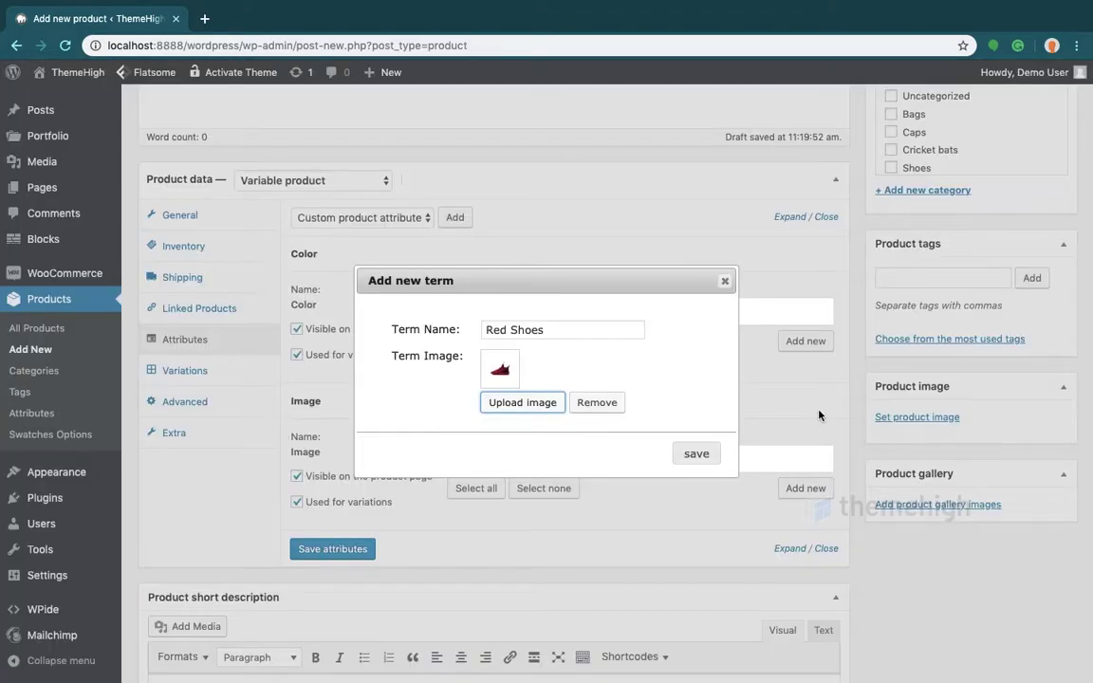
{"action": "left_click", "coordinate": [696, 454]}
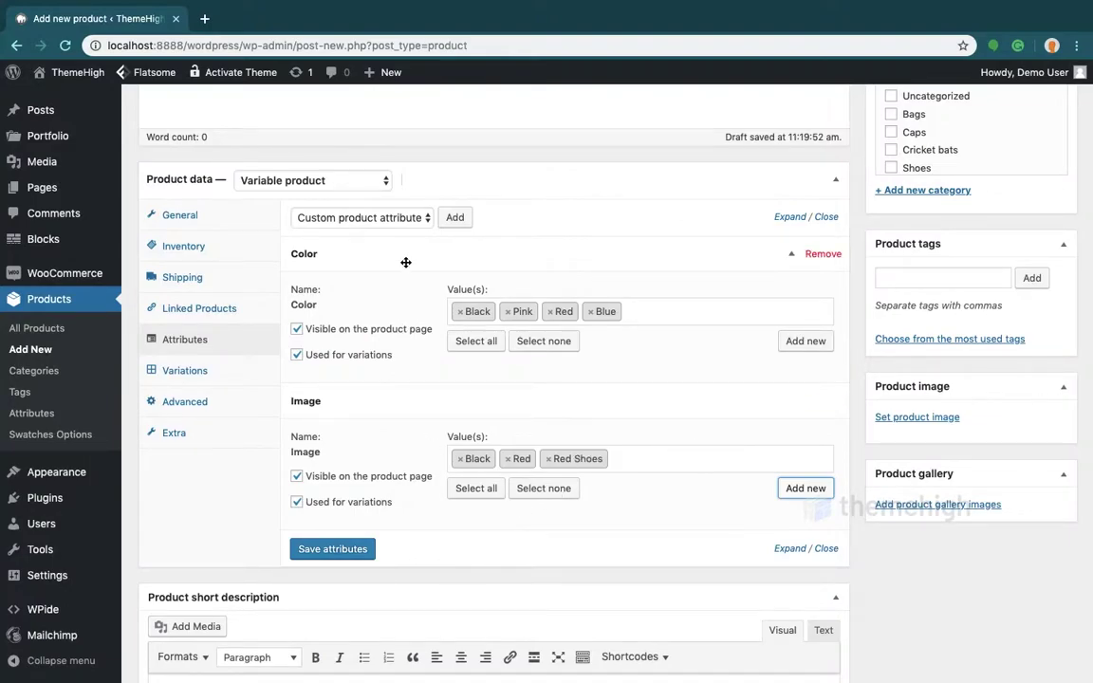
{"action": "left_click", "coordinate": [364, 213]}
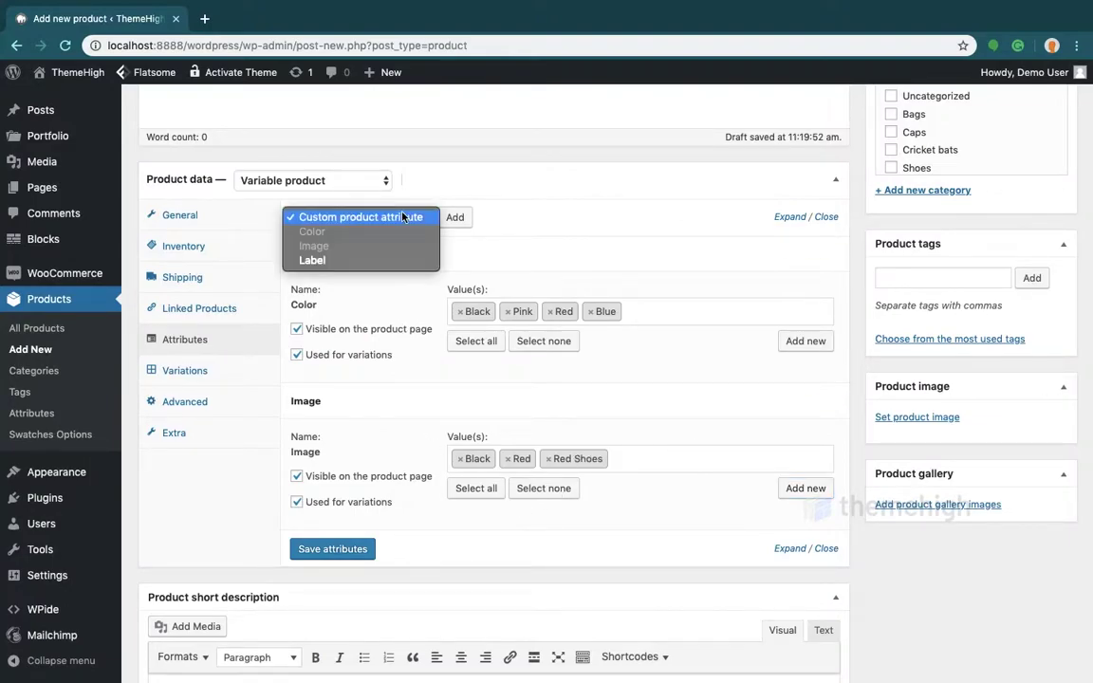
Add the Label attribute, used for variations, with Label1 and Label2 selected.
{"action": "left_click", "coordinate": [383, 261]}
{"action": "left_click", "coordinate": [455, 217]}
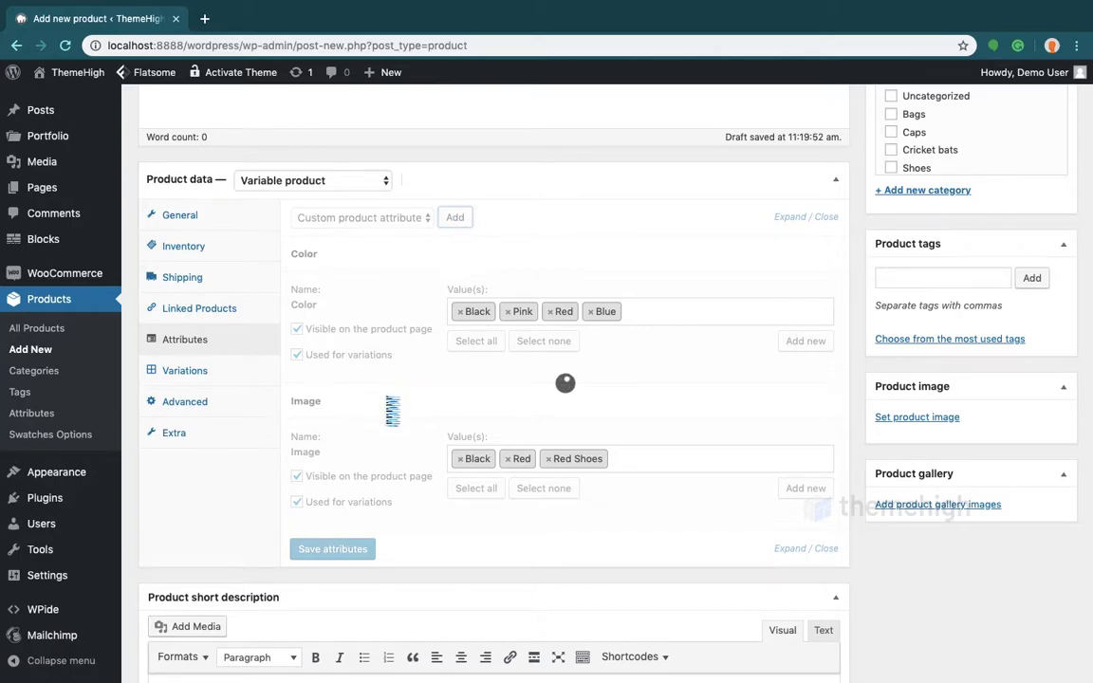
{"action": "scroll", "coordinate": [385, 398], "scroll_direction": "down", "scroll_amount": 3}
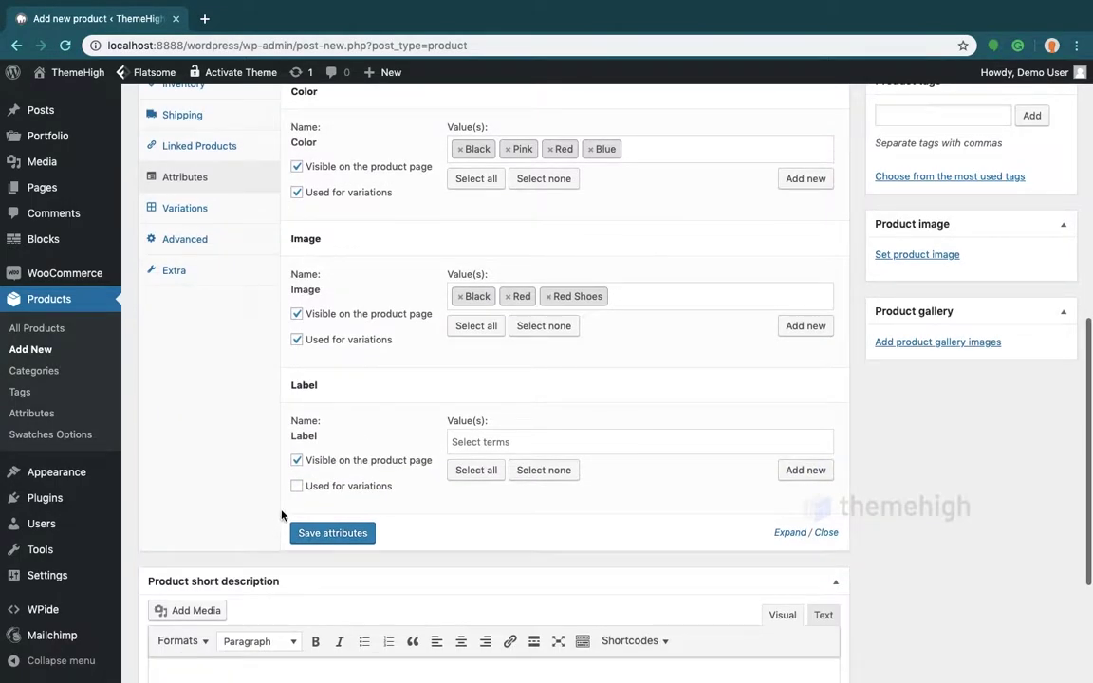
{"action": "left_click", "coordinate": [296, 486]}
{"action": "left_click", "coordinate": [476, 473]}
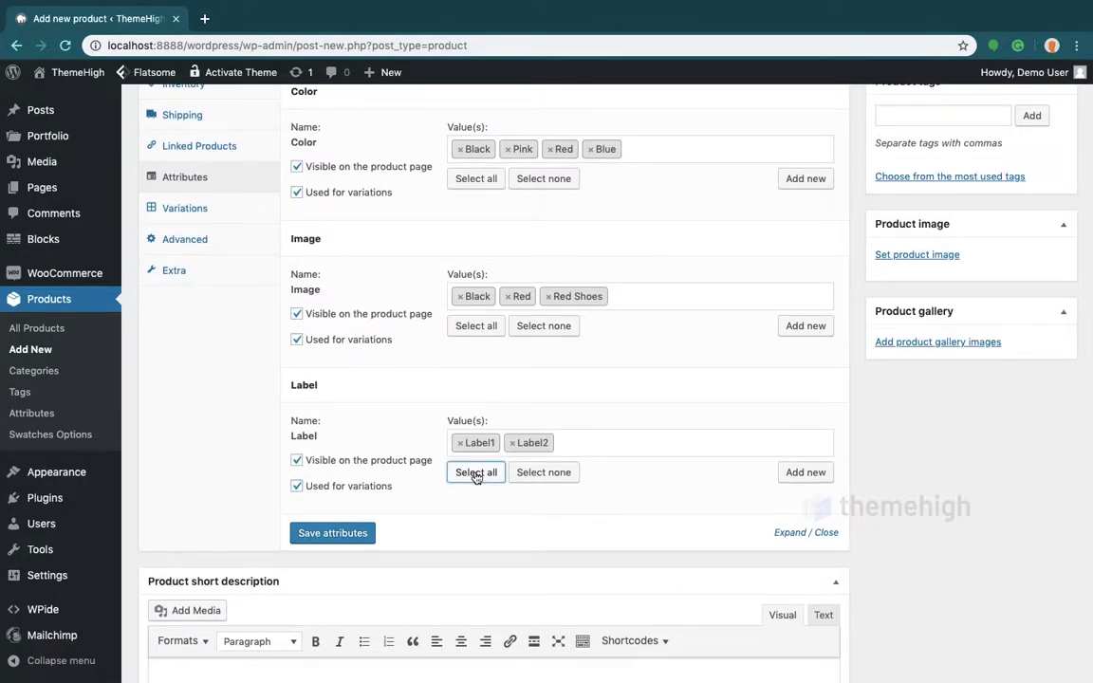
Create a new Label3 term with display label L3.
{"action": "left_click", "coordinate": [806, 472]}
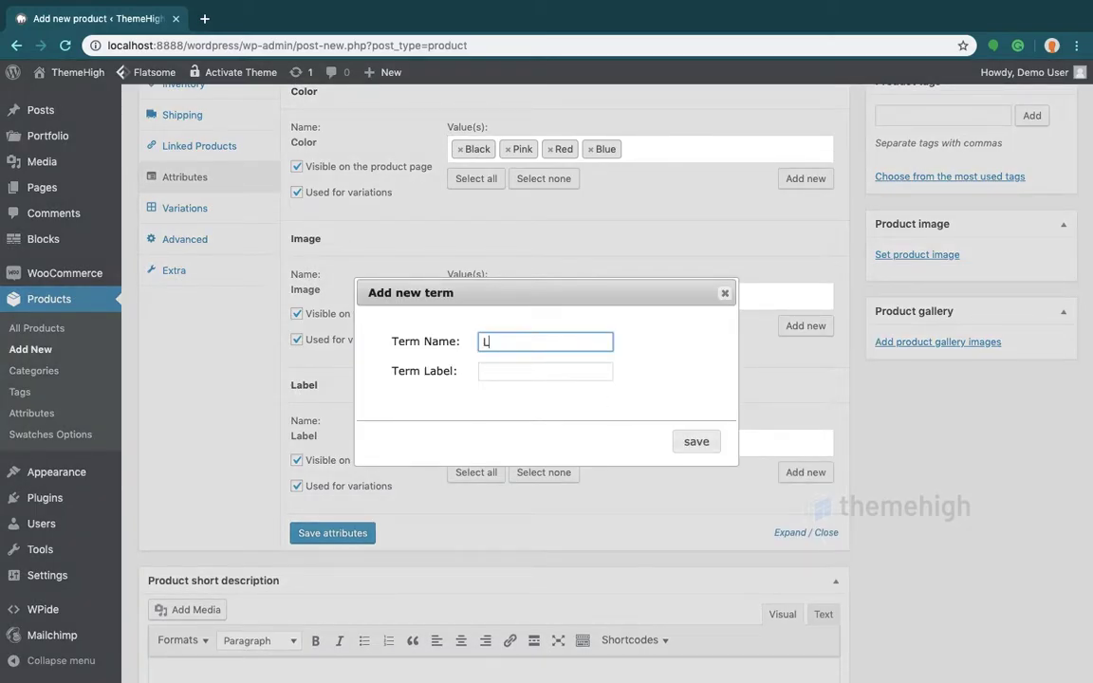
{"action": "left_click", "coordinate": [526, 374]}
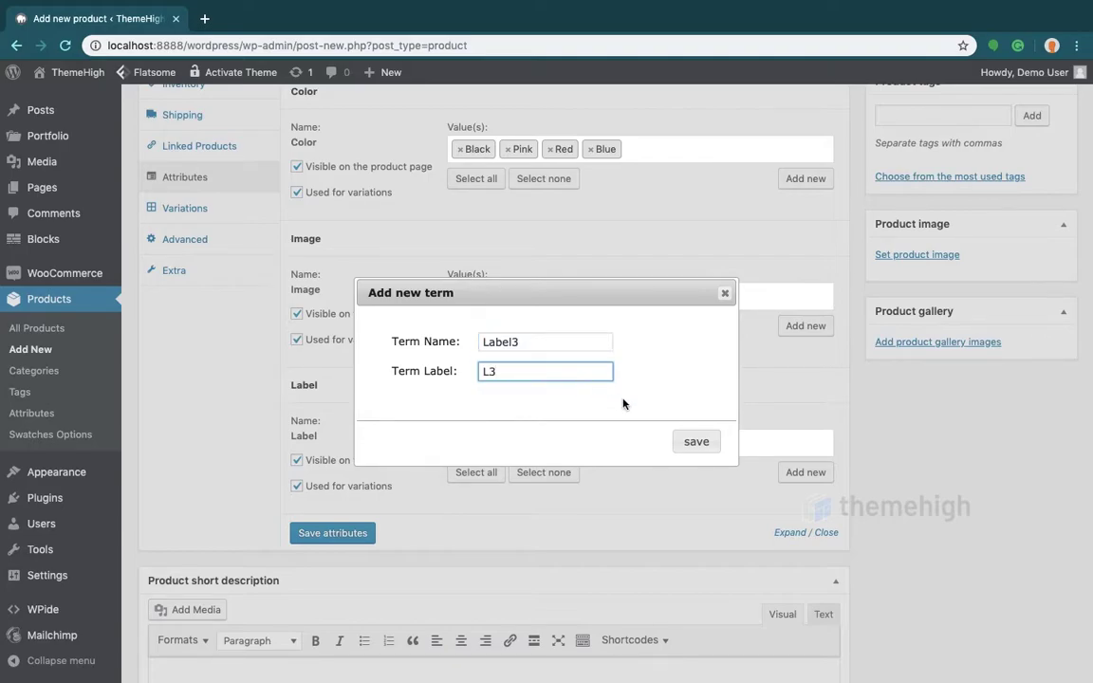
{"action": "left_click", "coordinate": [691, 444]}
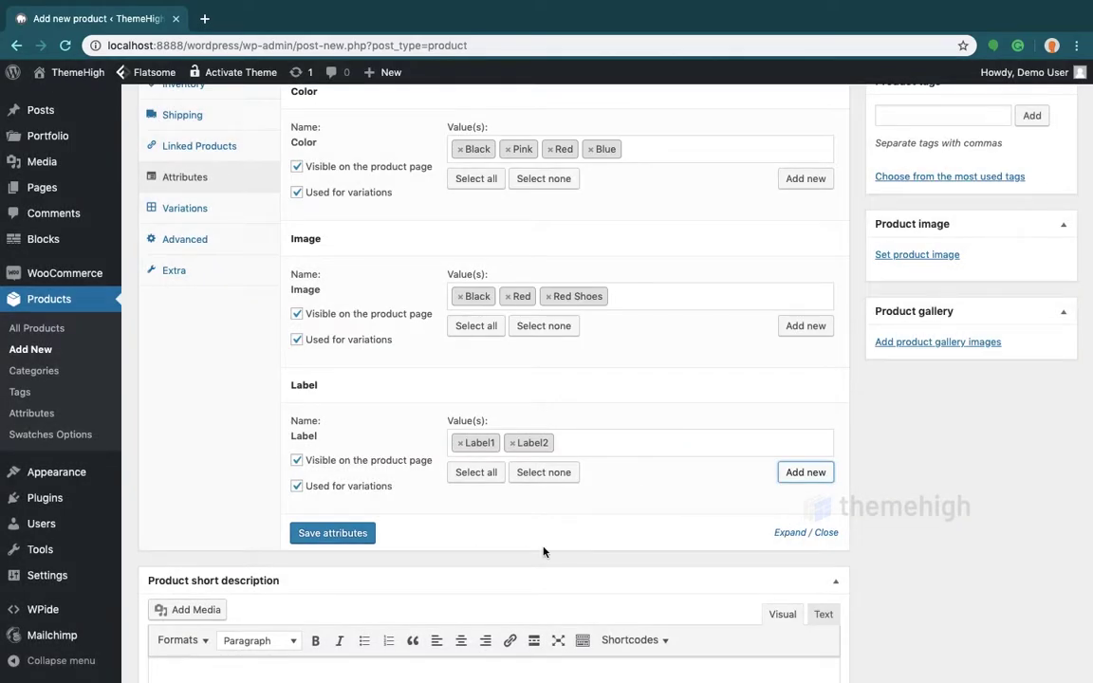
{"action": "left_click", "coordinate": [350, 539]}
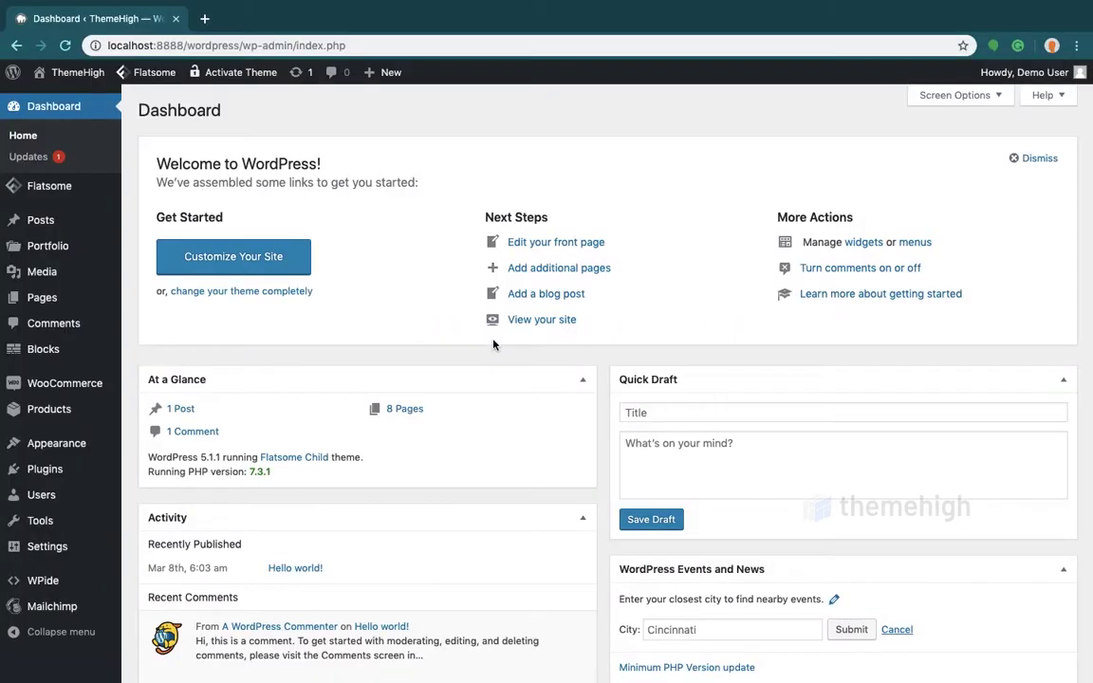
Set the swatch Icon Height and Icon Width to 100px and save.
{"action": "mouse_move", "coordinate": [95, 411]}
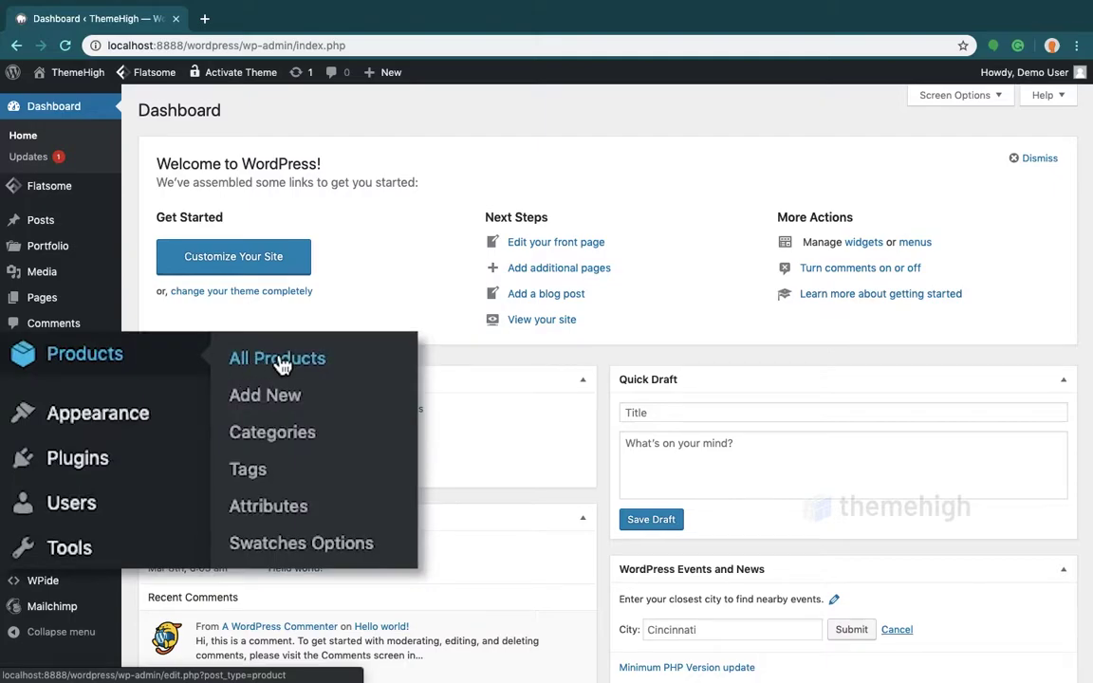
{"action": "left_click", "coordinate": [265, 566]}
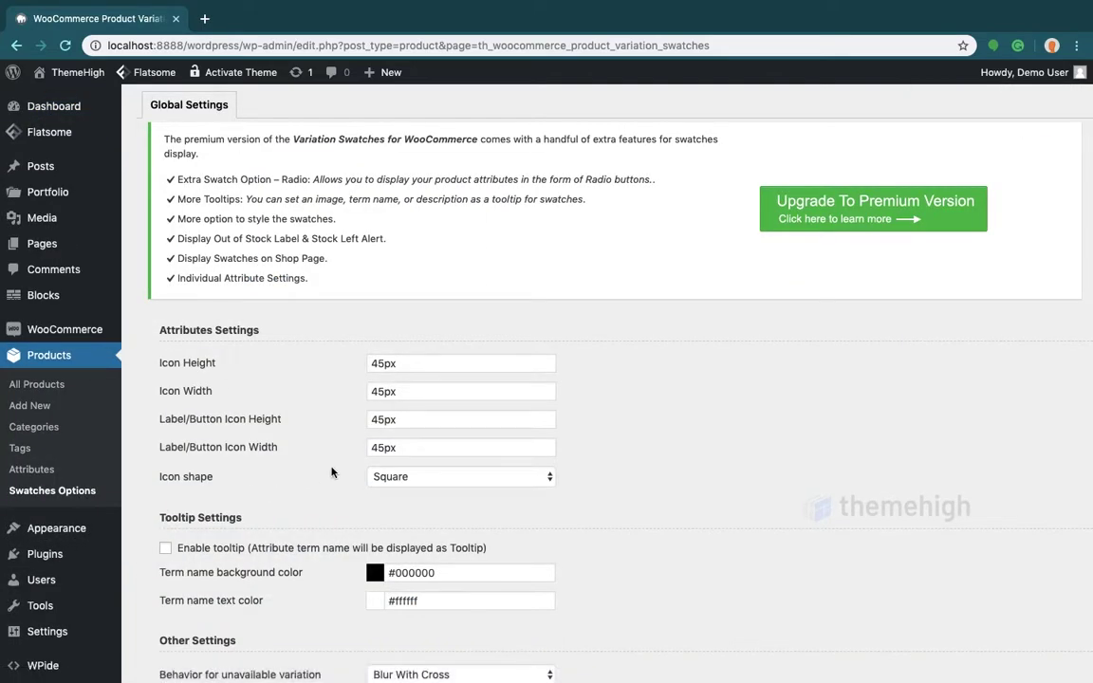
{"action": "scroll", "coordinate": [331, 472], "scroll_direction": "down", "scroll_amount": 2}
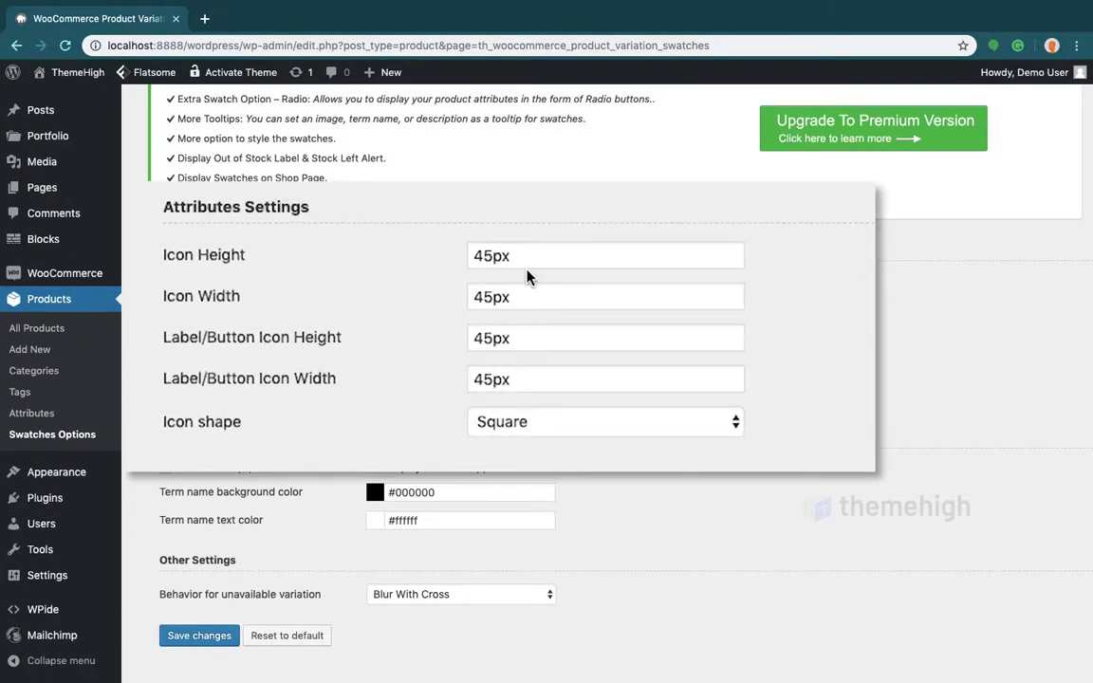
{"action": "left_click", "coordinate": [408, 285]}
{"action": "left_click_drag", "start_coordinate": [536, 258], "coordinate": [483, 253]}
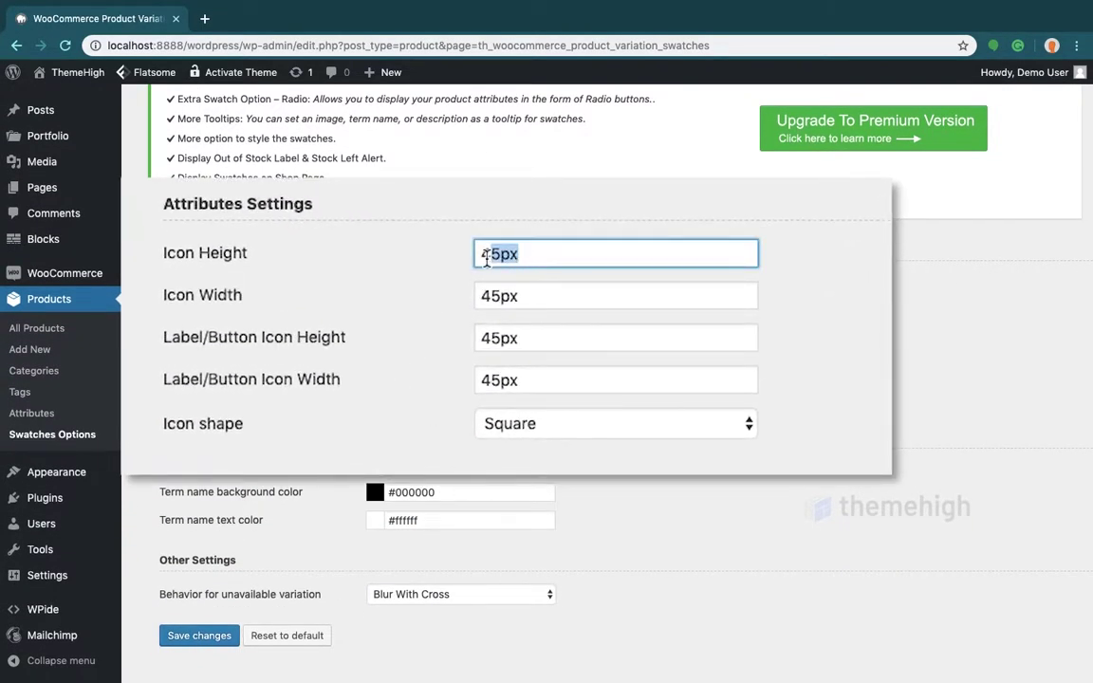
{"action": "left_click", "coordinate": [536, 261]}
{"action": "key", "text": "BackSpace"}
{"action": "key", "text": "BackSpace"}
{"action": "key", "text": "BackSpace"}
{"action": "key", "text": "BackSpace"}
{"action": "type", "text": "100px"}
{"action": "left_click", "coordinate": [527, 300]}
{"action": "key", "text": "BackSpace"}
{"action": "key", "text": "BackSpace"}
{"action": "key", "text": "BackSpace"}
{"action": "key", "text": "BackSpace"}
{"action": "type", "text": "100px"}
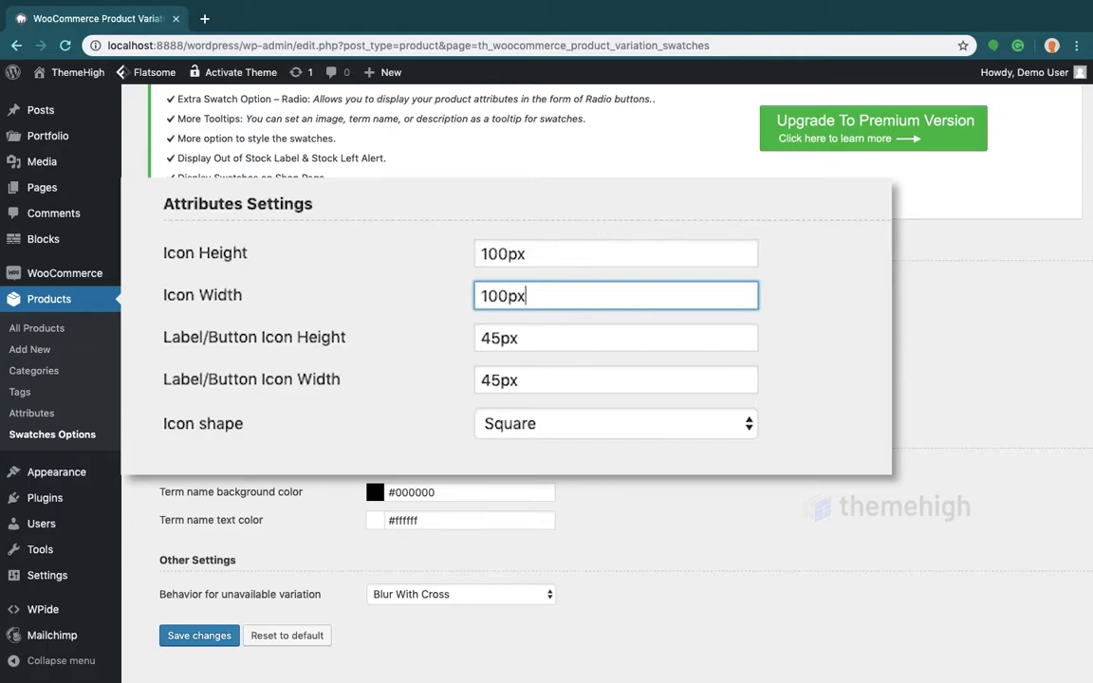
{"action": "left_click", "coordinate": [200, 636]}
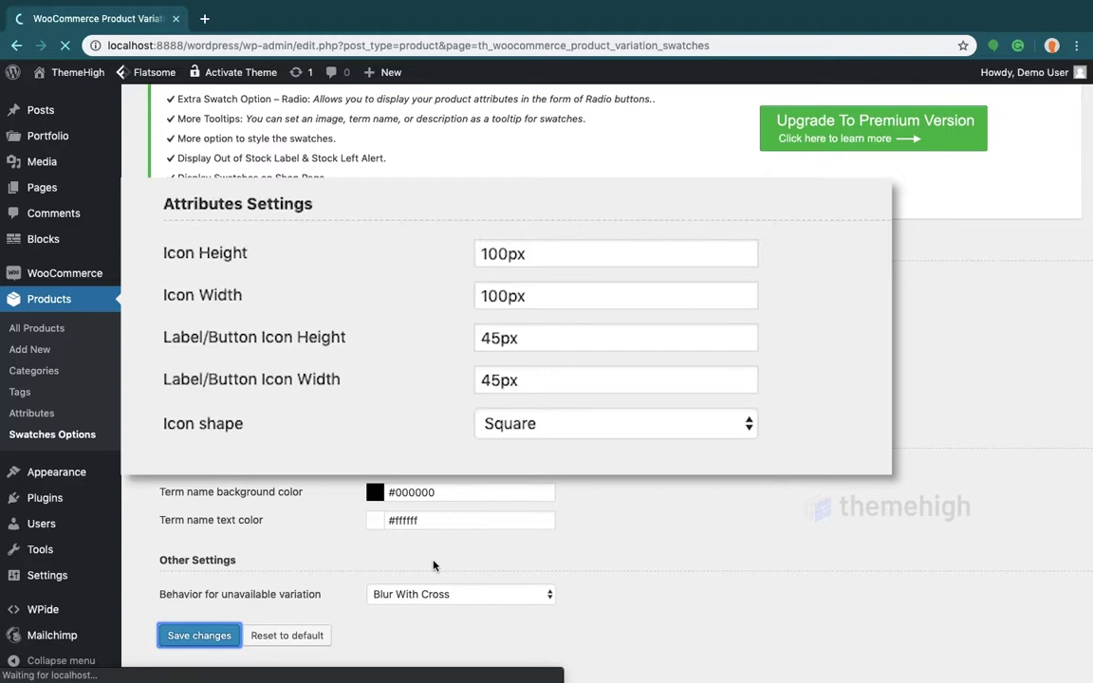
Change Icon Height to 20em and Icon Width to 20, and save.
{"action": "scroll", "coordinate": [433, 566], "scroll_direction": "down", "scroll_amount": 3}
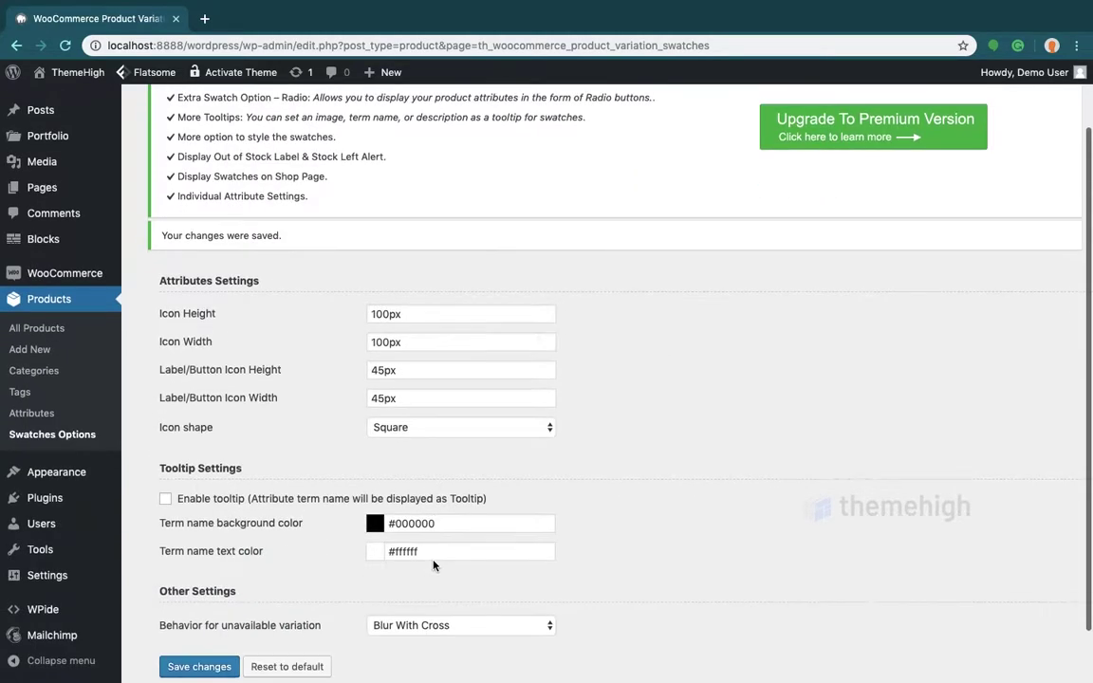
{"action": "left_click", "coordinate": [424, 258]}
{"action": "key", "text": "BackSpace"}
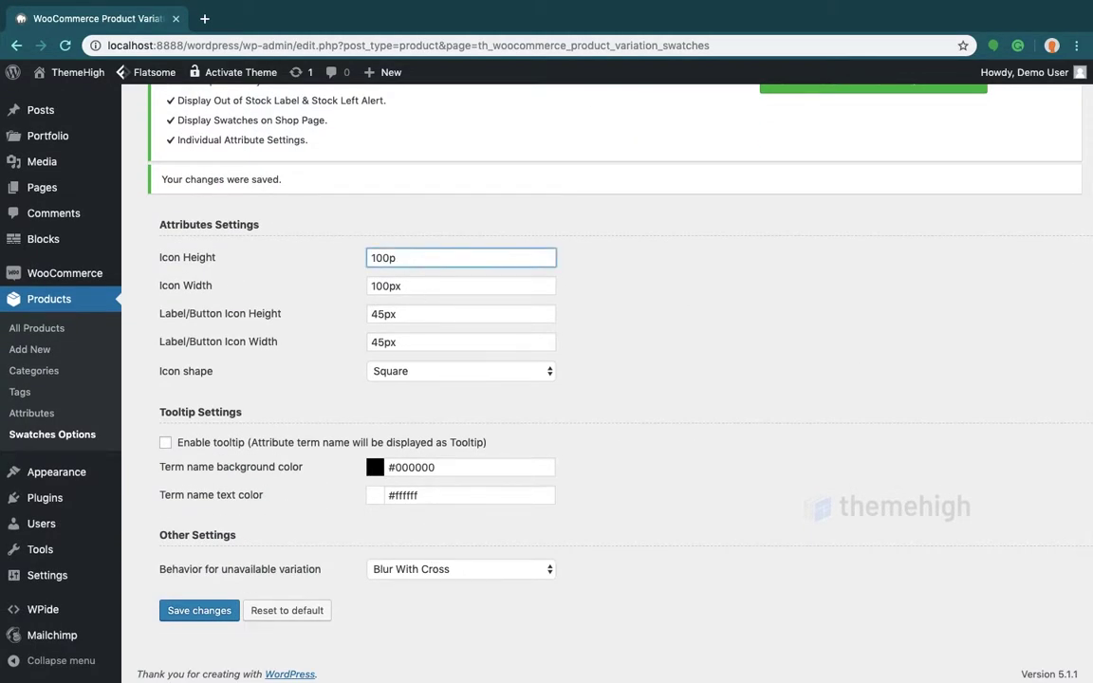
{"action": "type", "text": "20em"}
{"action": "left_click_drag", "start_coordinate": [414, 289], "coordinate": [363, 296]}
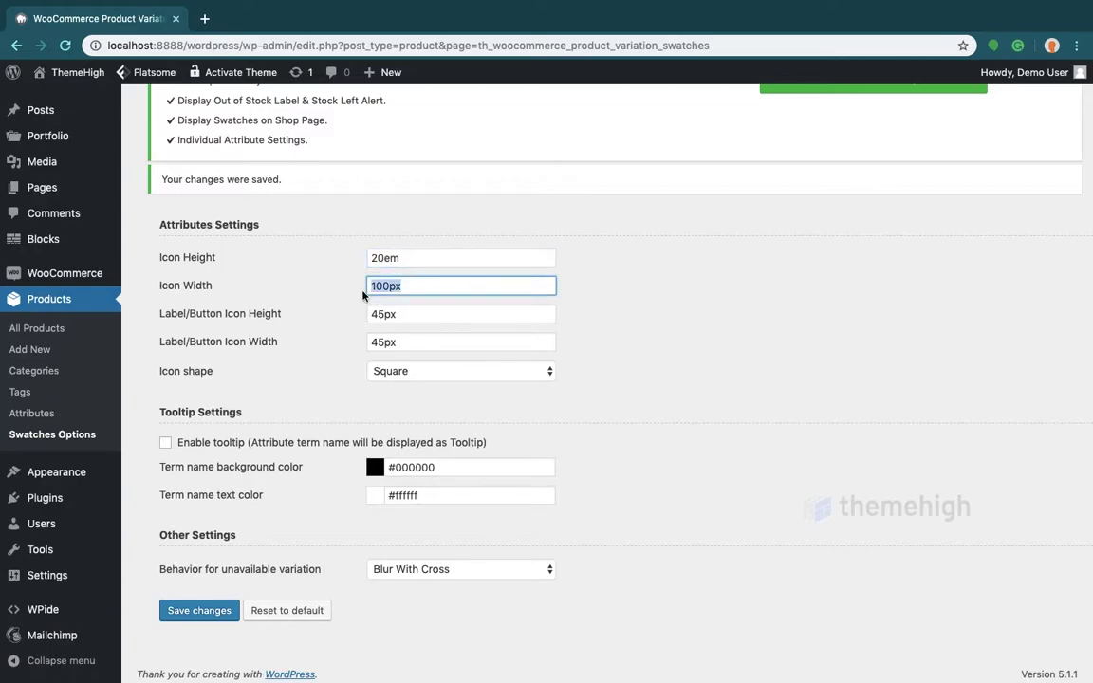
{"action": "type", "text": "20"}
{"action": "left_click", "coordinate": [201, 612]}
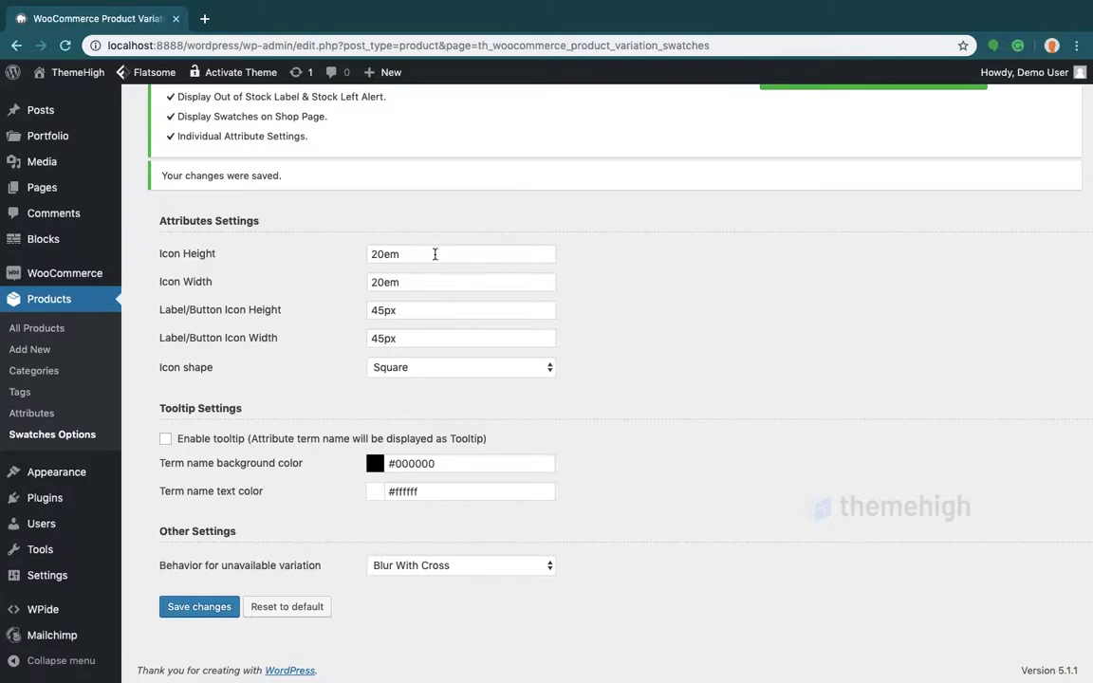
Set both Icon Height and Icon Width to 50 and save.
{"action": "left_click_drag", "start_coordinate": [434, 253], "coordinate": [350, 255]}
{"action": "type", "text": "50"}
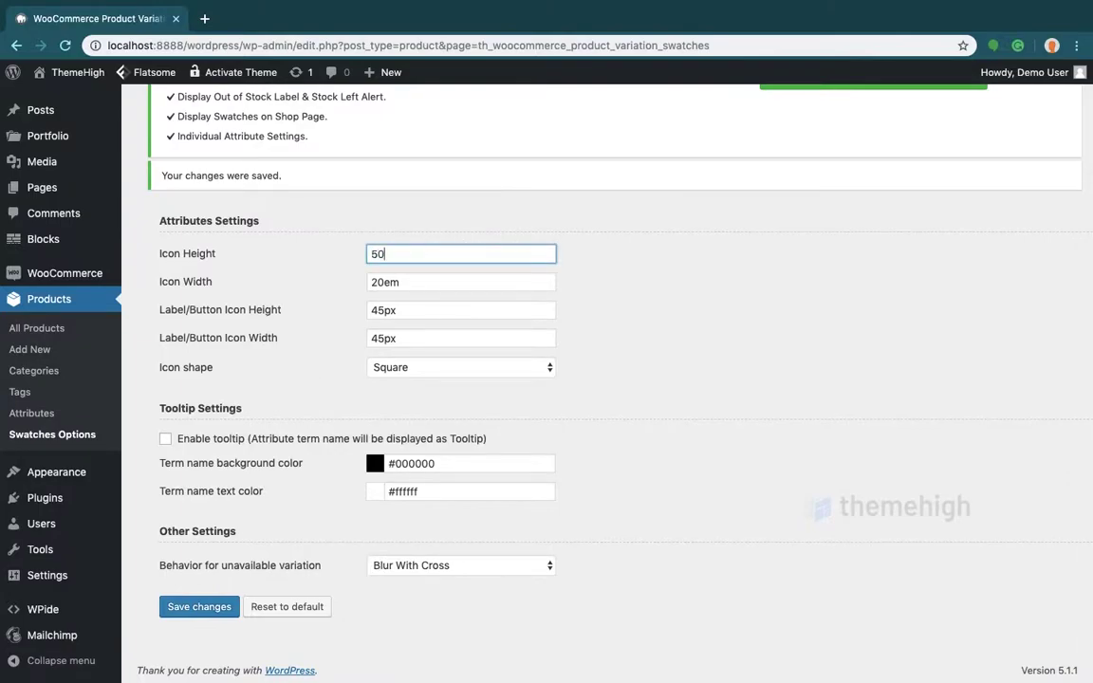
{"action": "left_click_drag", "start_coordinate": [408, 283], "coordinate": [364, 285]}
{"action": "type", "text": "50"}
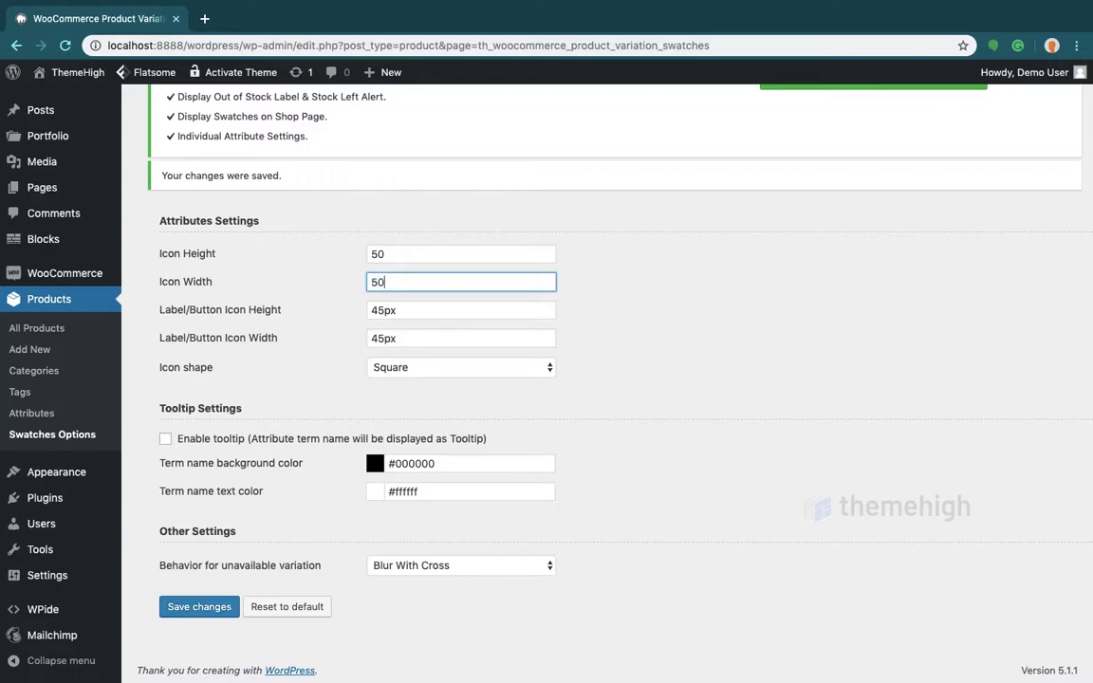
{"action": "left_click", "coordinate": [217, 608]}
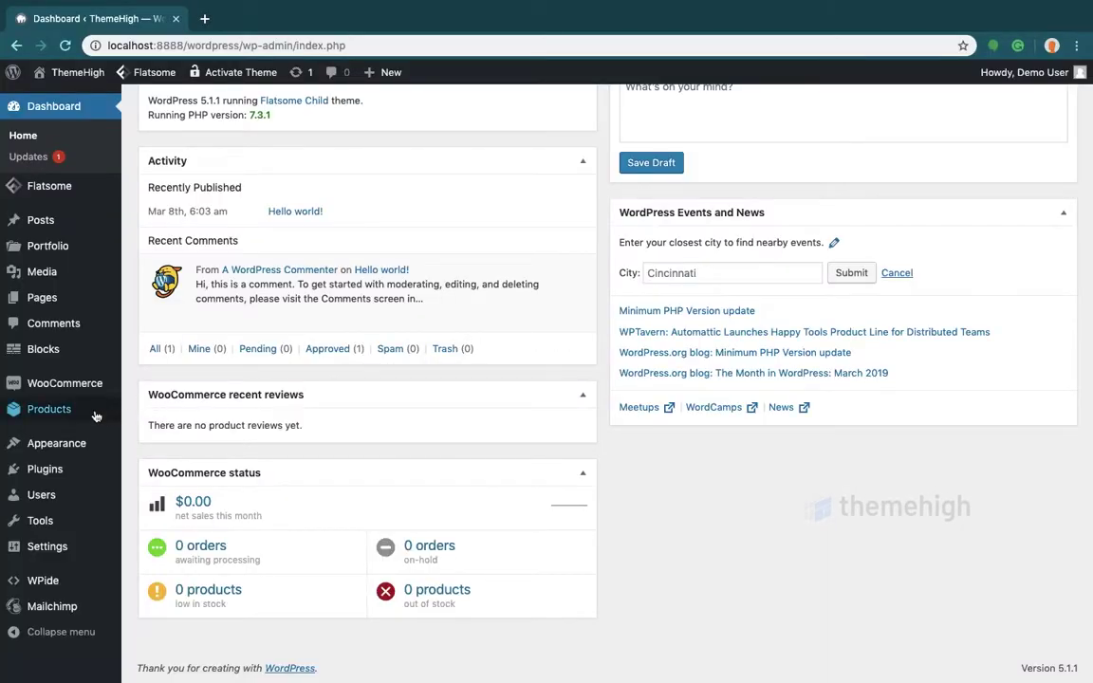
Set the Label/Button Icon Height and Width to 50px and save.
{"action": "mouse_move", "coordinate": [99, 412]}
{"action": "left_click", "coordinate": [210, 551]}
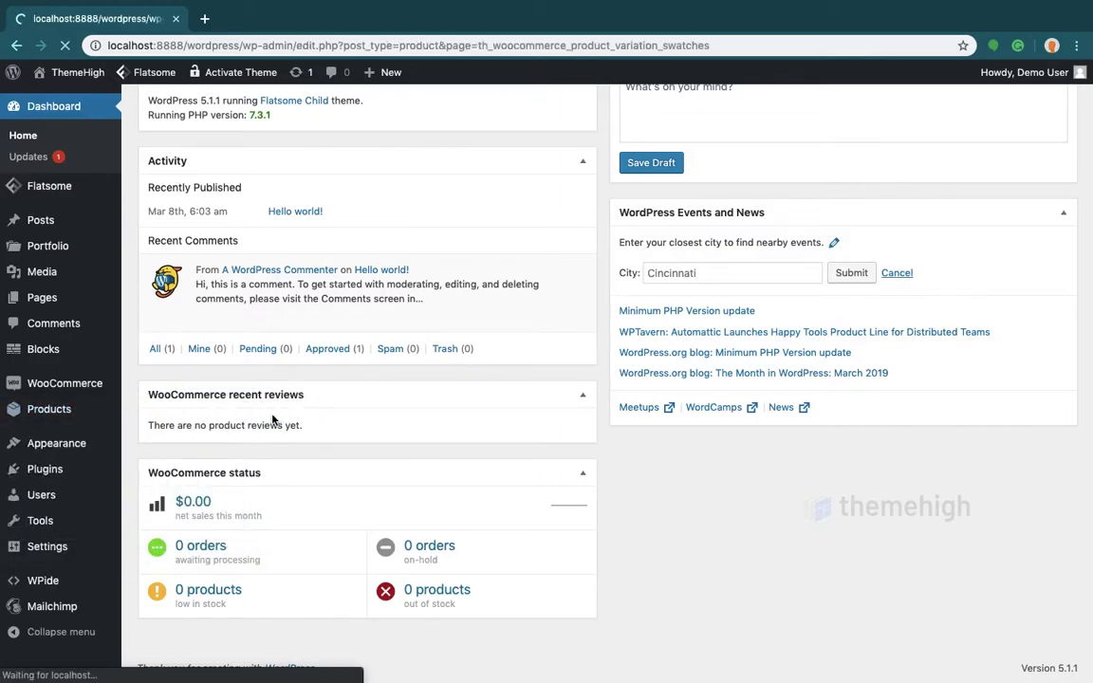
{"action": "scroll", "coordinate": [273, 419], "scroll_direction": "down", "scroll_amount": 2}
{"action": "scroll", "coordinate": [272, 420], "scroll_direction": "down", "scroll_amount": 1}
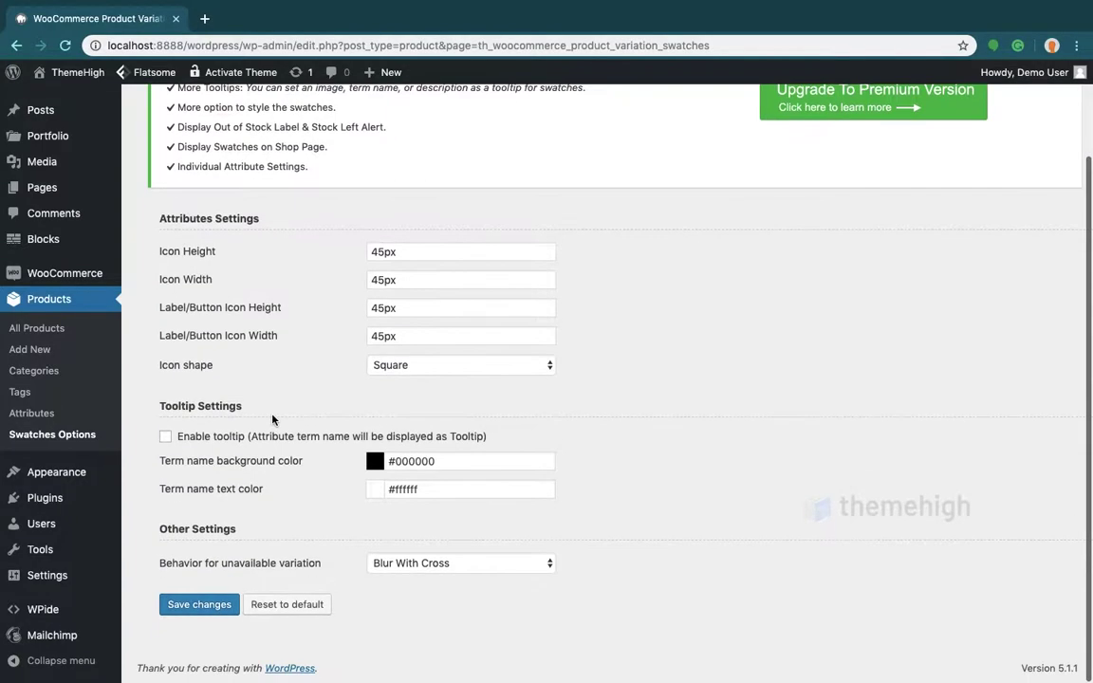
{"action": "left_click_drag", "start_coordinate": [411, 310], "coordinate": [365, 311]}
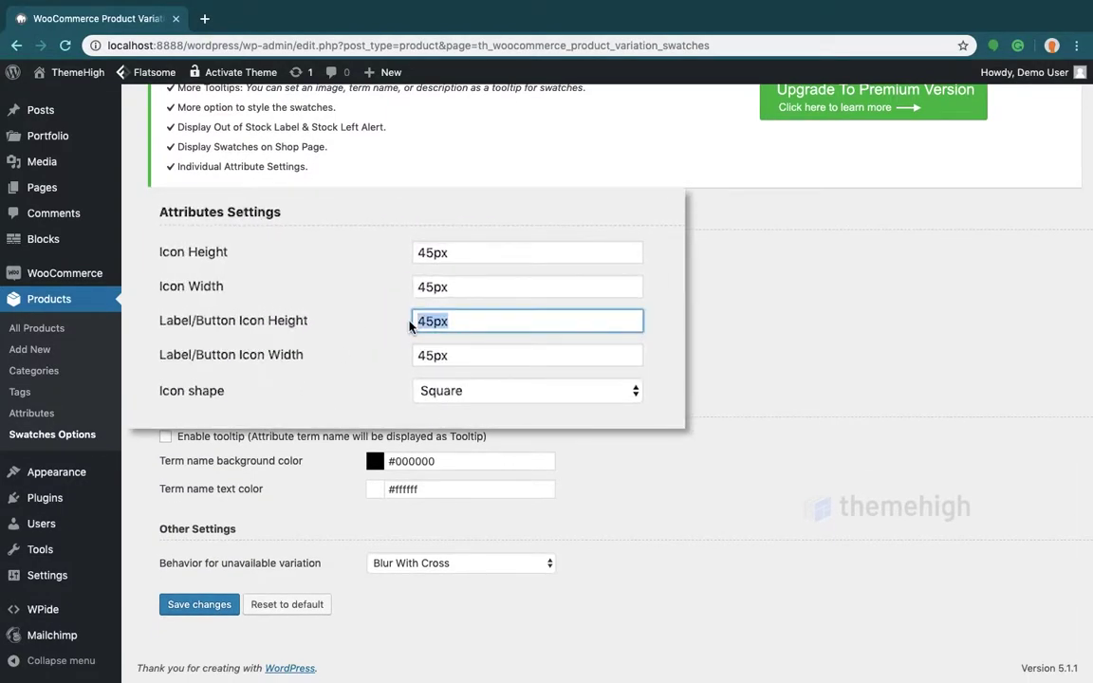
{"action": "type", "text": "50px"}
{"action": "left_click_drag", "start_coordinate": [488, 356], "coordinate": [387, 359]}
{"action": "type", "text": "50px"}
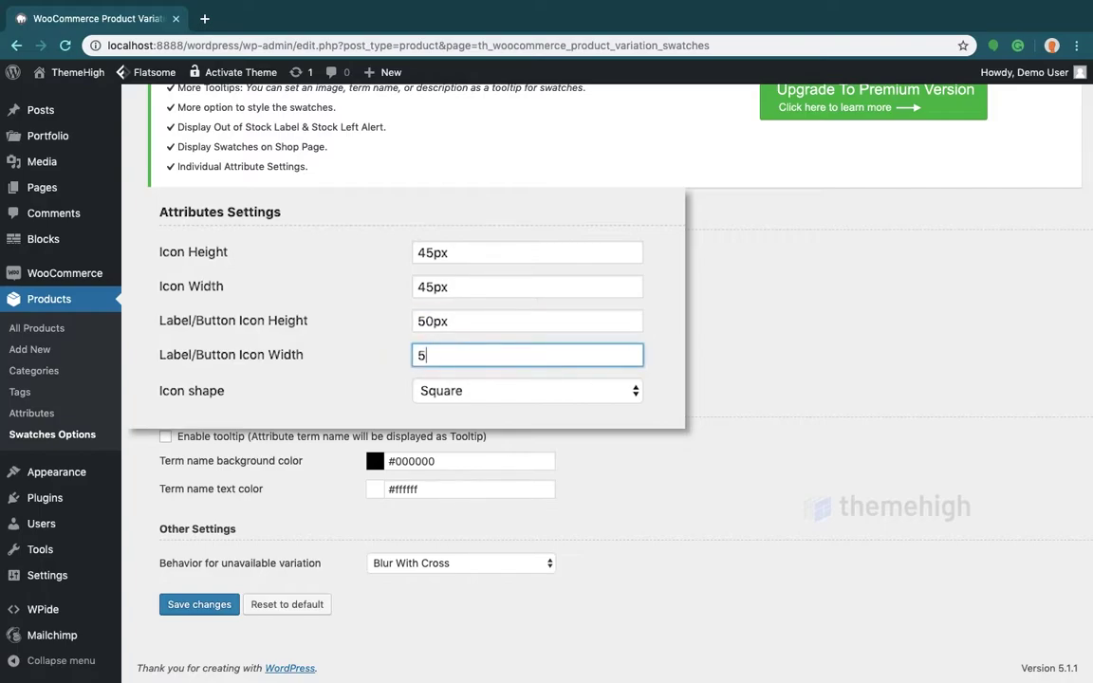
{"action": "left_click", "coordinate": [211, 607]}
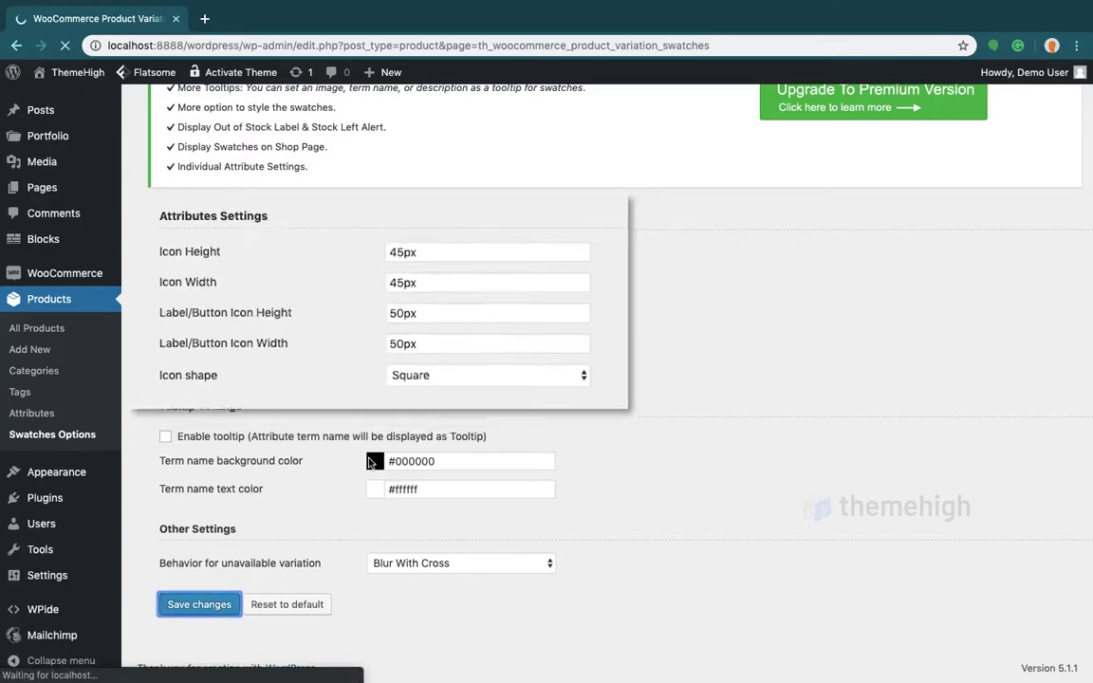
Change the Label/Button Icon Height and Width to 20em and save.
{"action": "scroll", "coordinate": [370, 462], "scroll_direction": "down", "scroll_amount": 3}
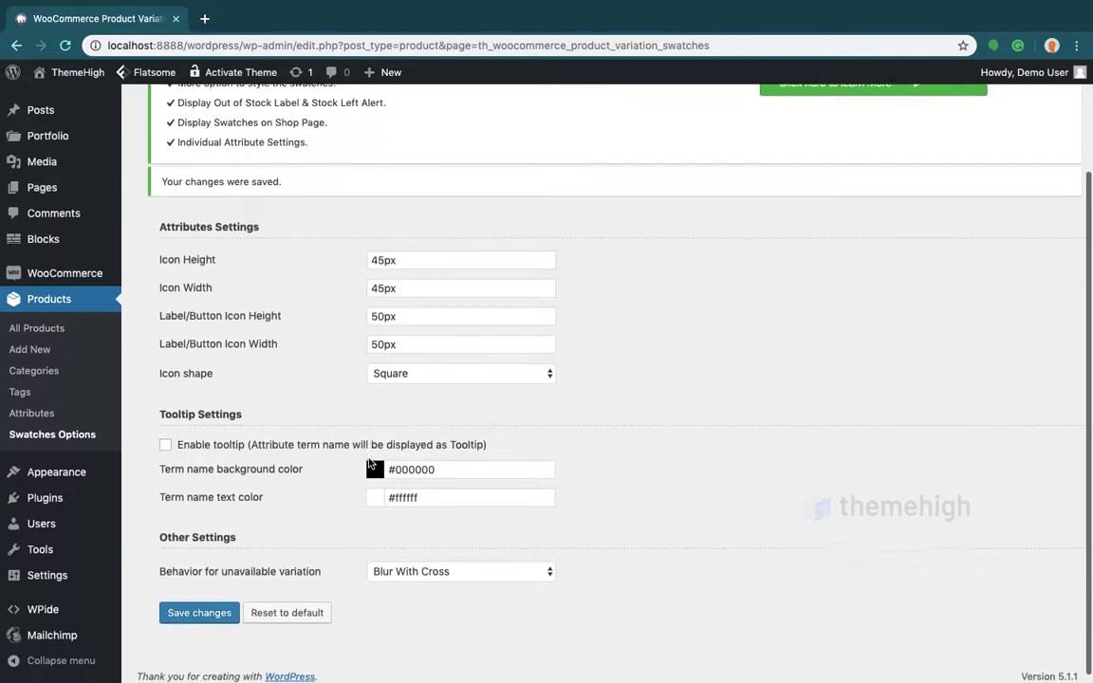
{"action": "left_click", "coordinate": [383, 313]}
{"action": "left_click_drag", "start_coordinate": [384, 313], "coordinate": [368, 313]}
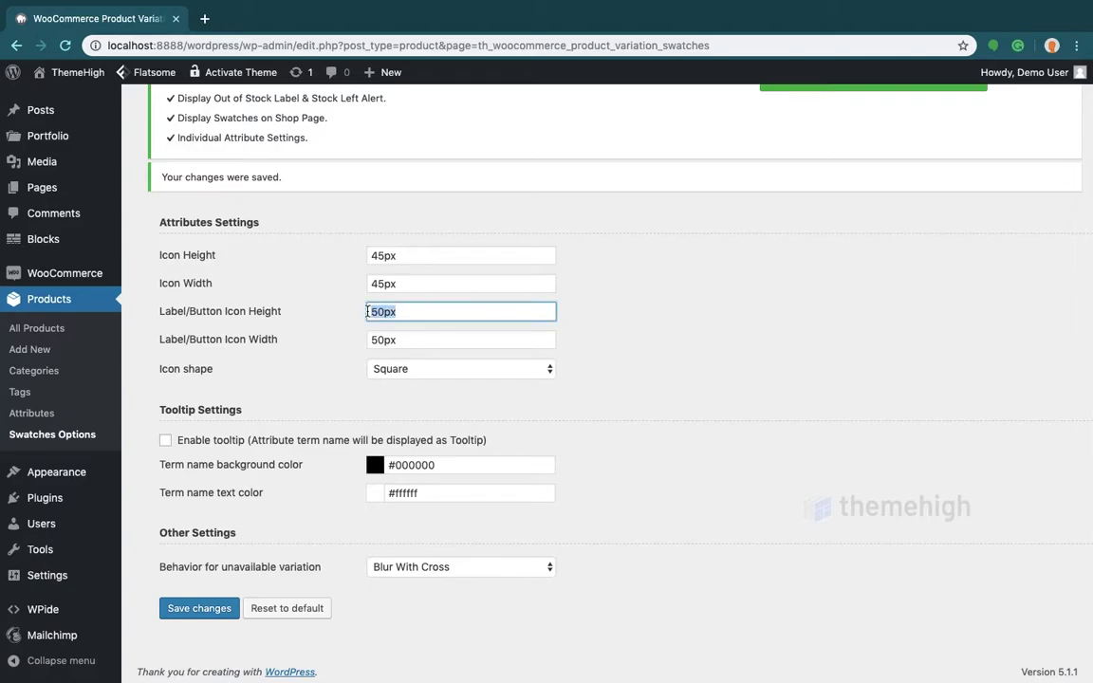
{"action": "type", "text": "20em"}
{"action": "double_click", "coordinate": [397, 342]}
{"action": "type", "text": "20em"}
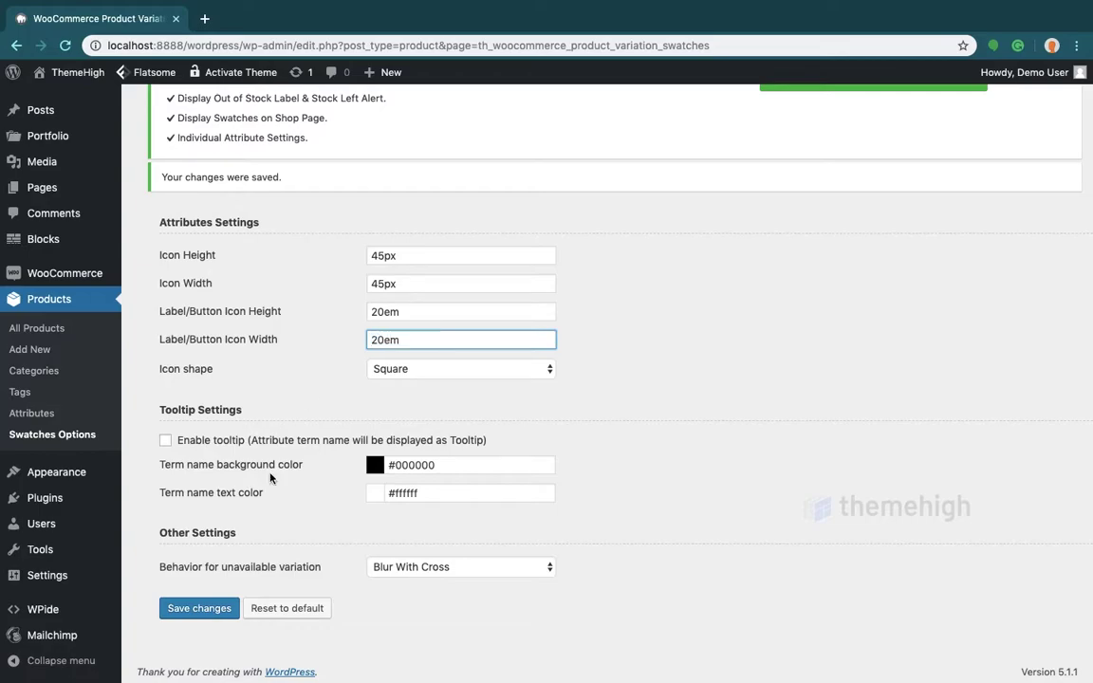
{"action": "left_click", "coordinate": [200, 613]}
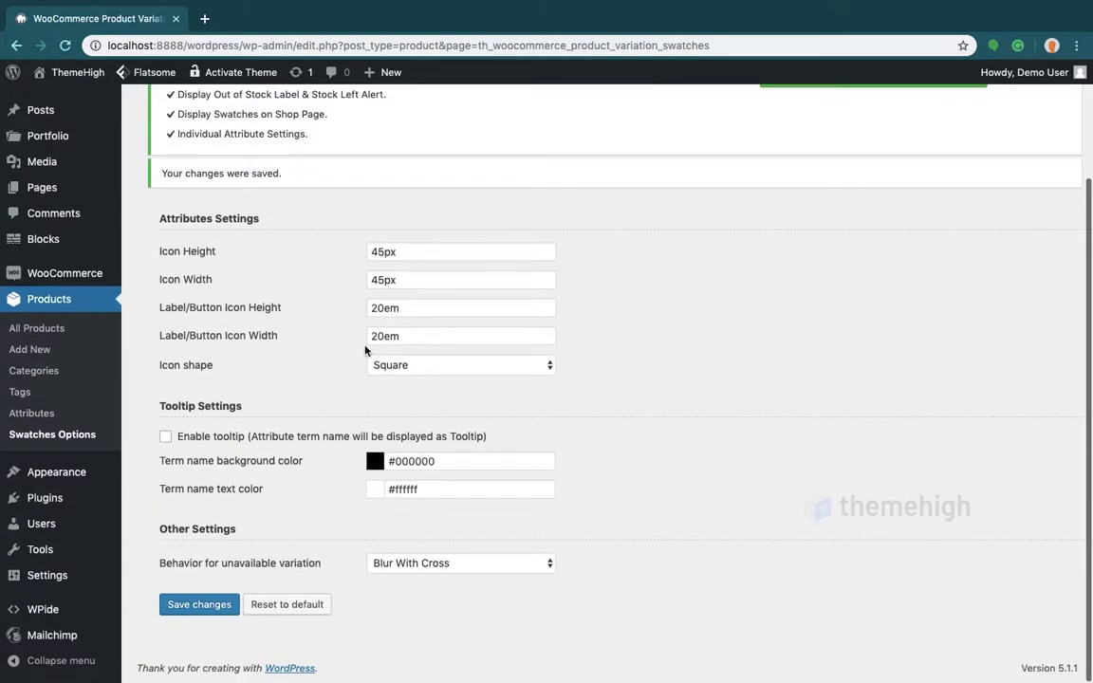
Set the Label/Button Icon Height and Width to 45 and save.
{"action": "left_click", "coordinate": [415, 307]}
{"action": "left_click_drag", "start_coordinate": [415, 307], "coordinate": [360, 338]}
{"action": "type", "text": "4545"}
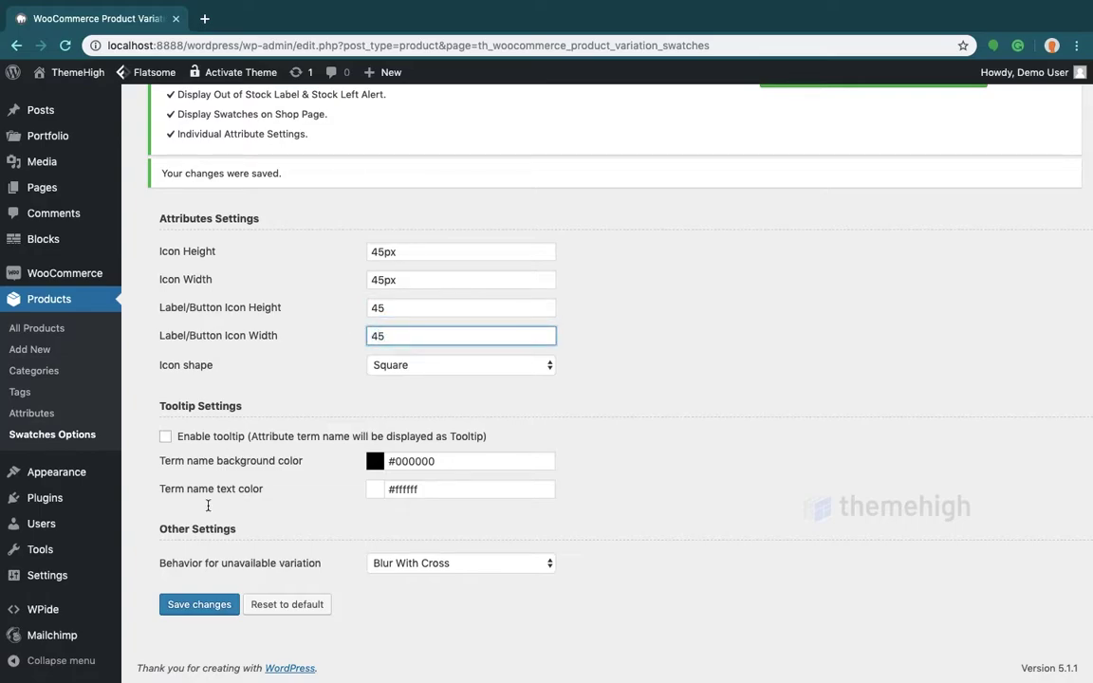
{"action": "left_click", "coordinate": [203, 605]}
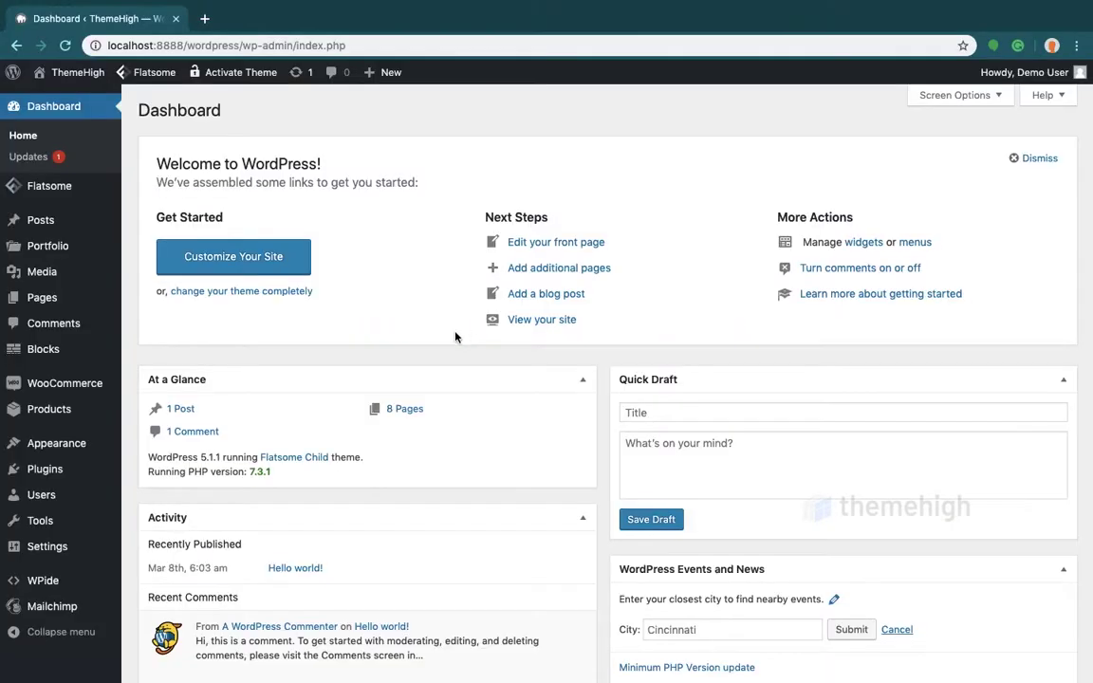
Change the Icon shape in Swatches Options to Round and save.
{"action": "mouse_move", "coordinate": [117, 407]}
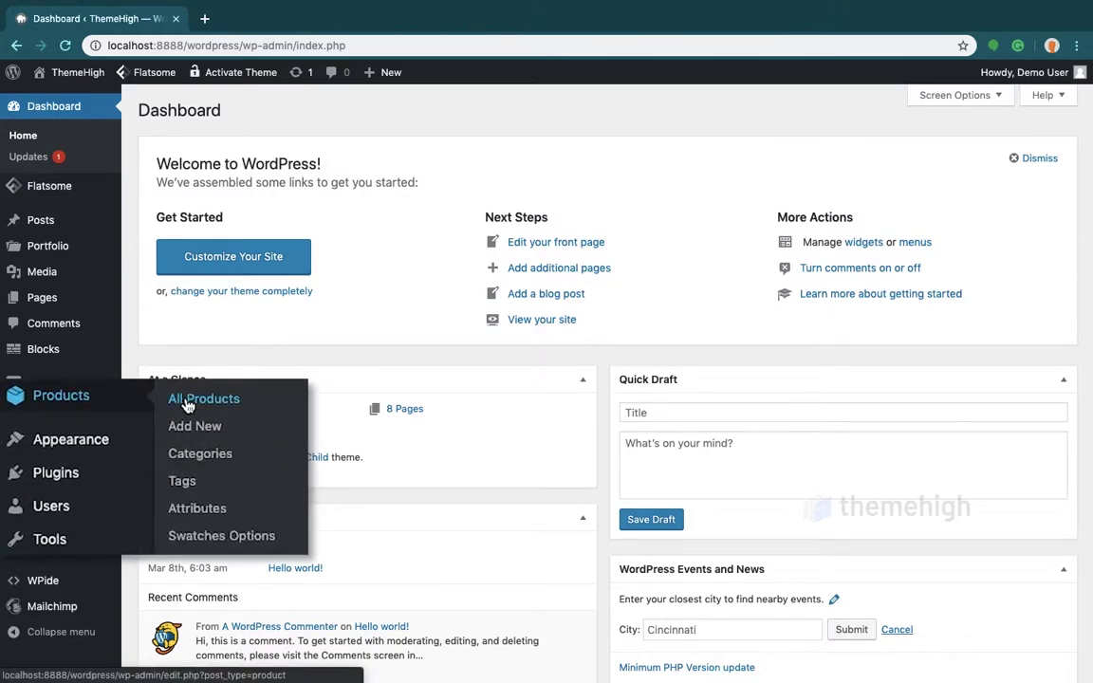
{"action": "left_click", "coordinate": [192, 537]}
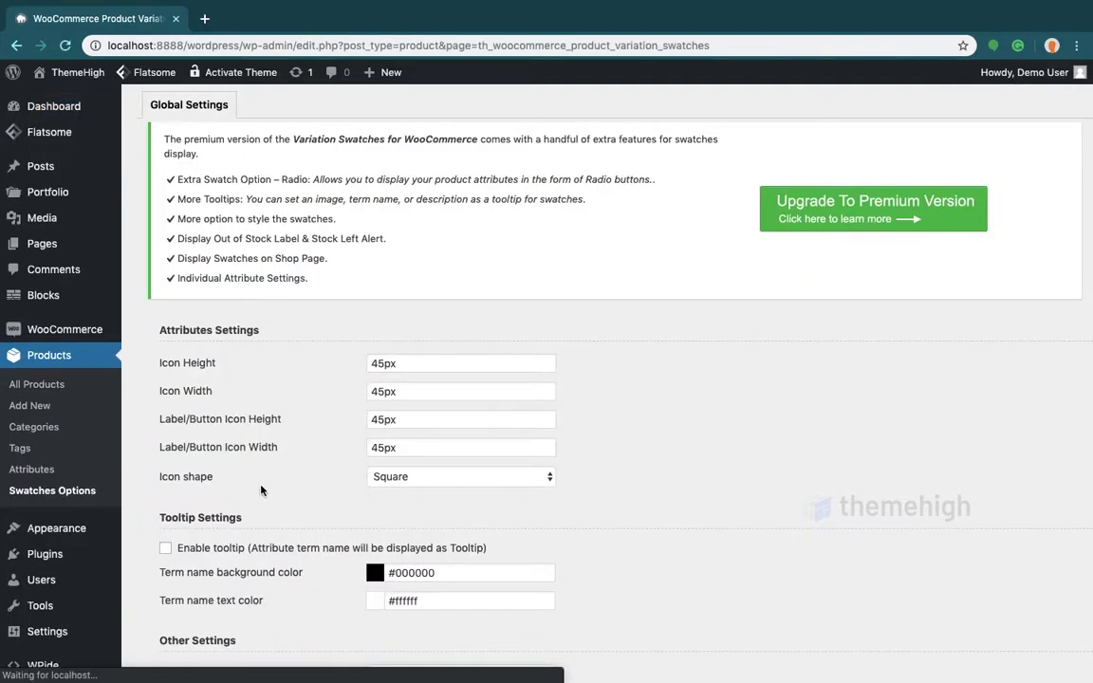
{"action": "scroll", "coordinate": [272, 495], "scroll_direction": "down", "scroll_amount": 2}
{"action": "scroll", "coordinate": [272, 494], "scroll_direction": "down", "scroll_amount": 1}
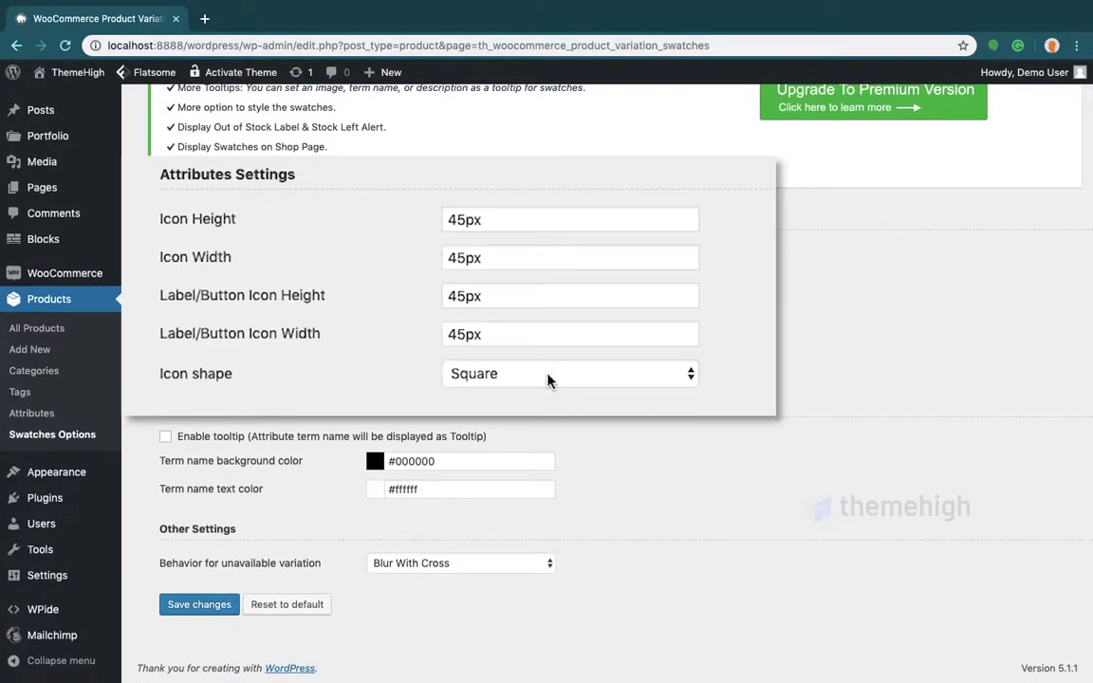
{"action": "left_click", "coordinate": [445, 369]}
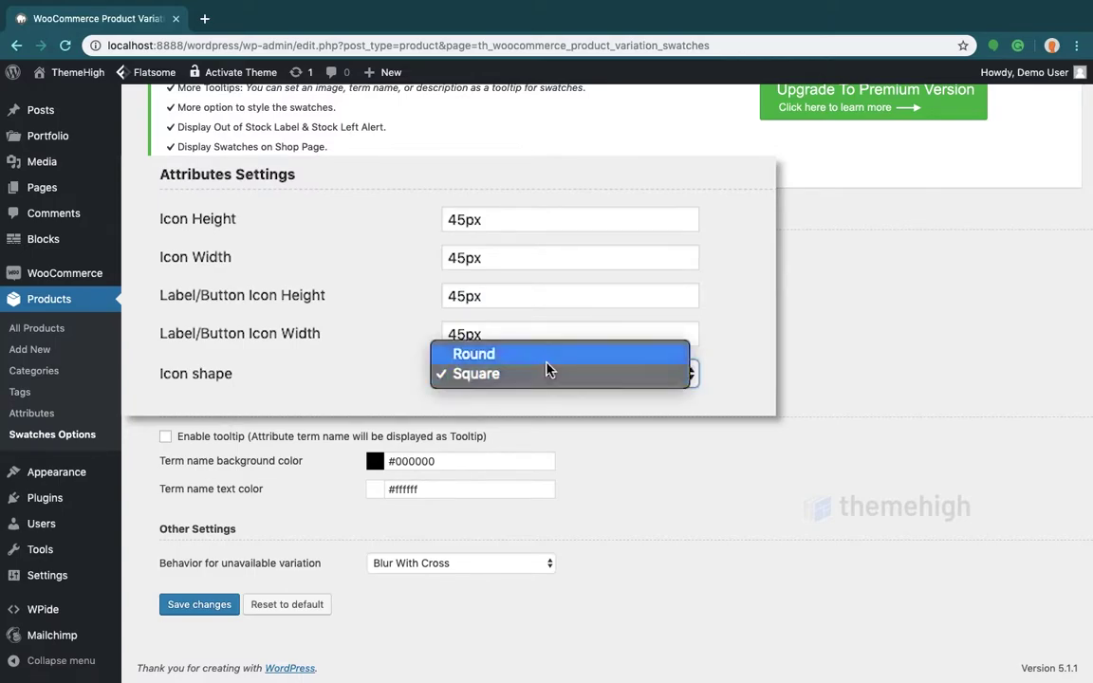
{"action": "left_click", "coordinate": [547, 357]}
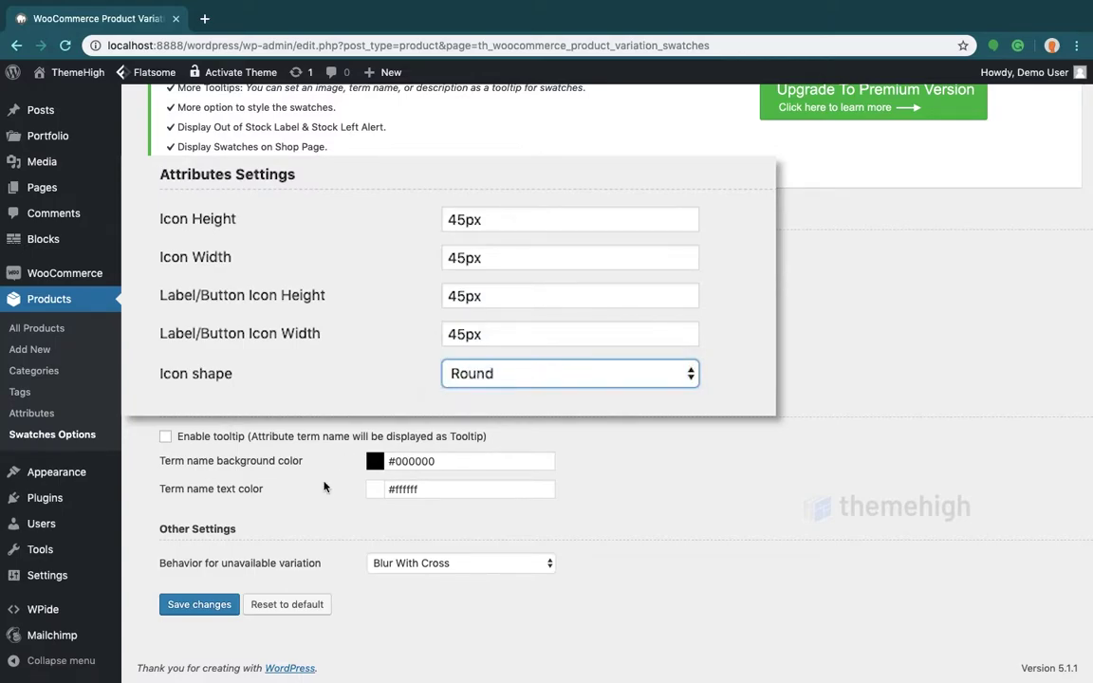
{"action": "left_click", "coordinate": [192, 608]}
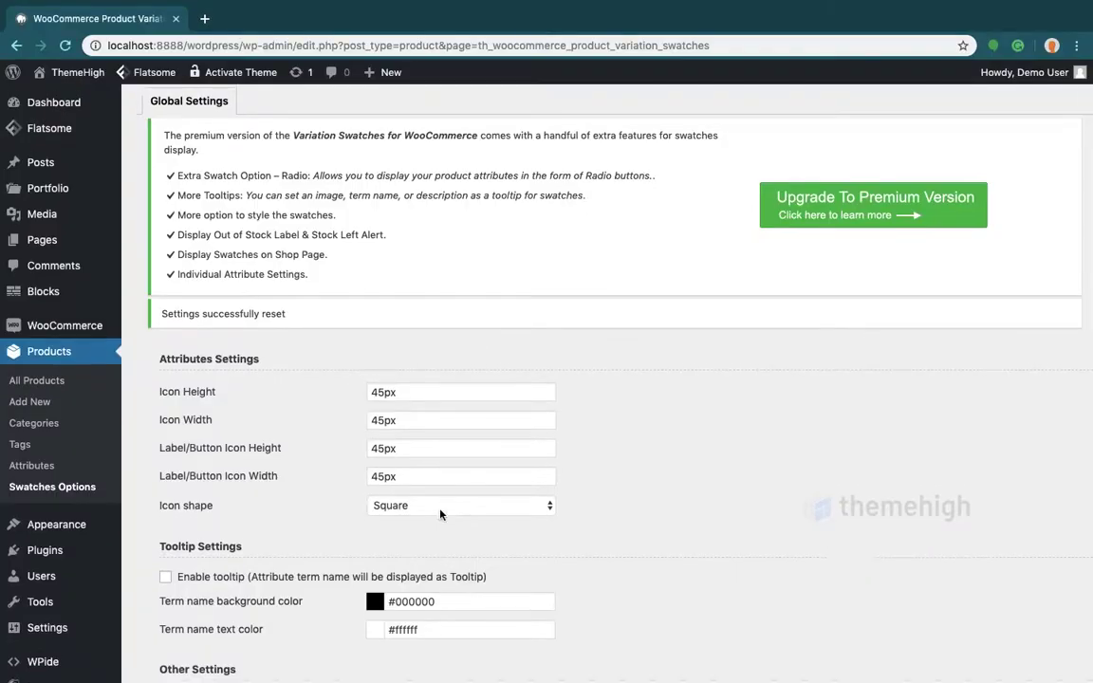
Enable tooltips with background #de8181 and text colour #493b3b, and save.
{"action": "scroll", "coordinate": [442, 512], "scroll_direction": "down", "scroll_amount": 3}
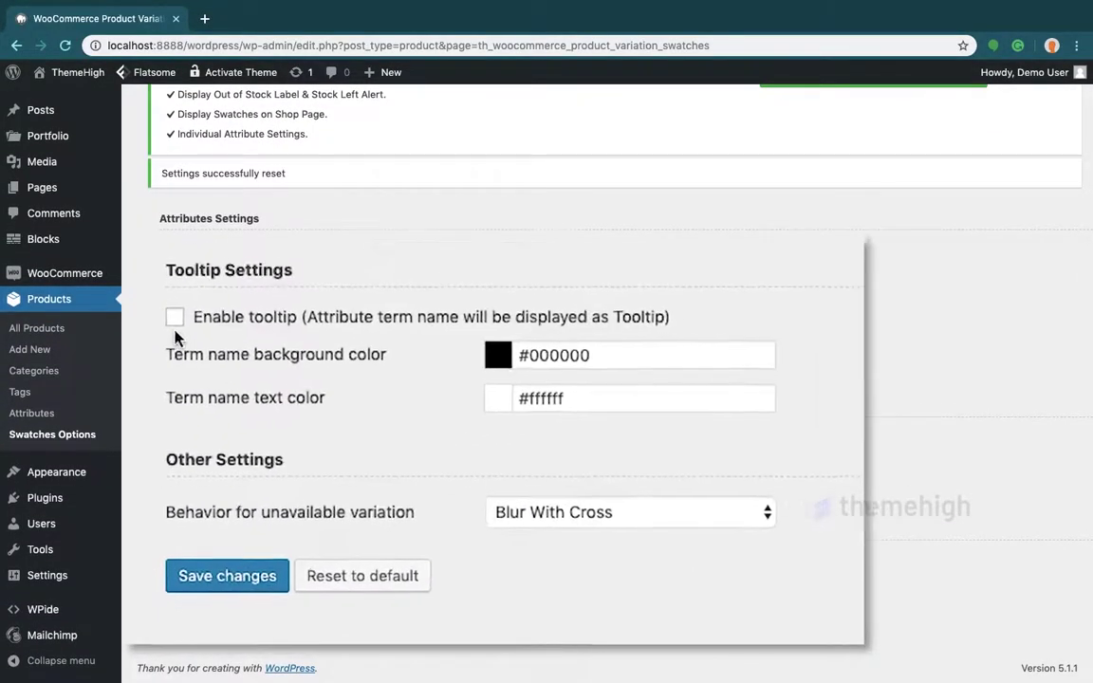
{"action": "left_click", "coordinate": [175, 316]}
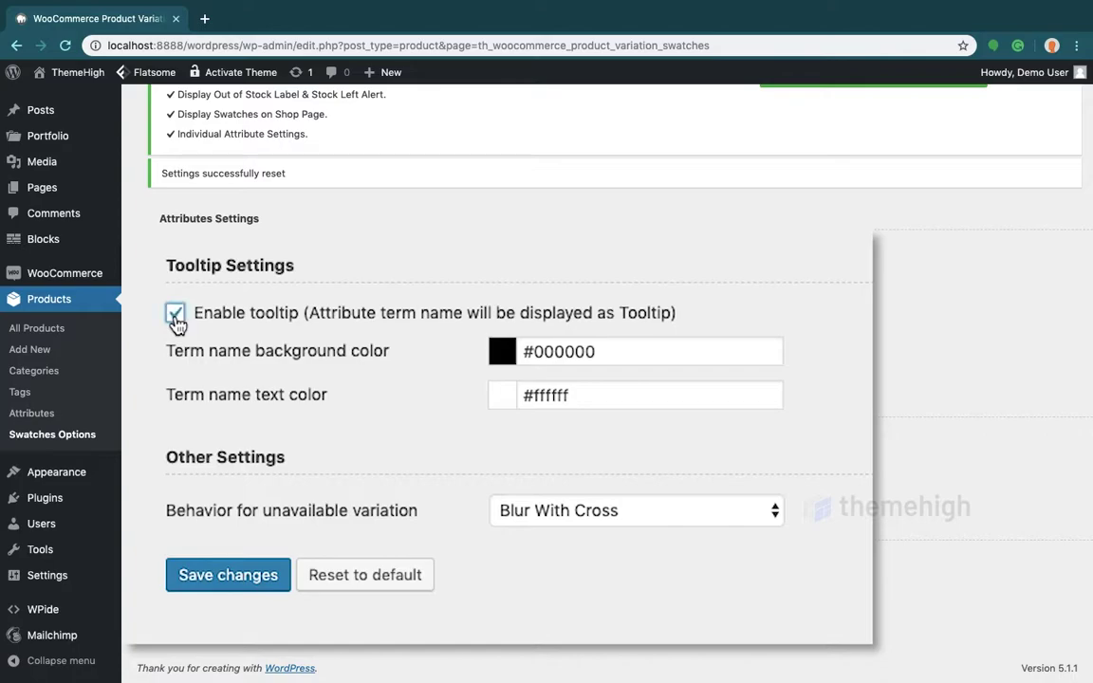
{"action": "left_click", "coordinate": [674, 350]}
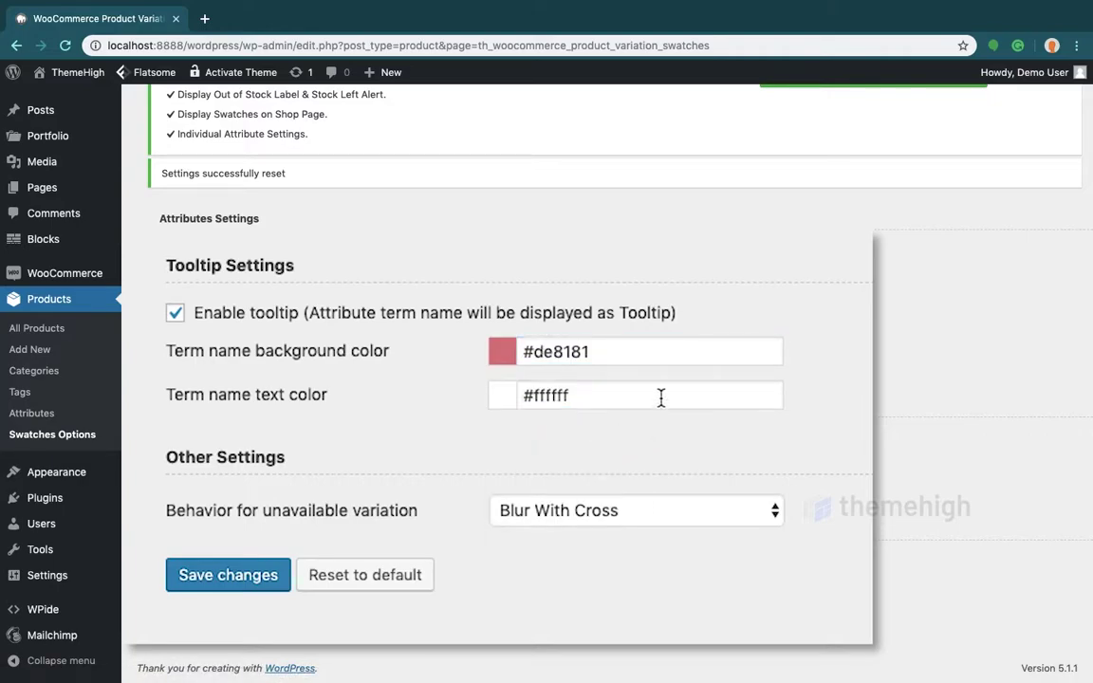
{"action": "left_click", "coordinate": [661, 397]}
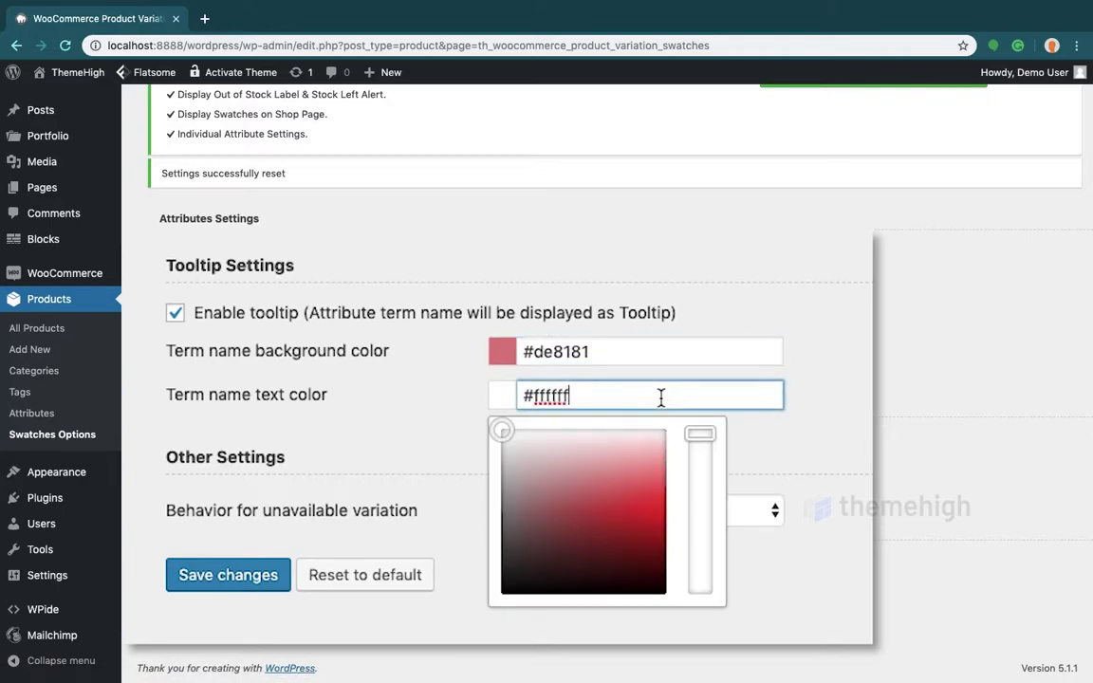
{"action": "left_click", "coordinate": [529, 552]}
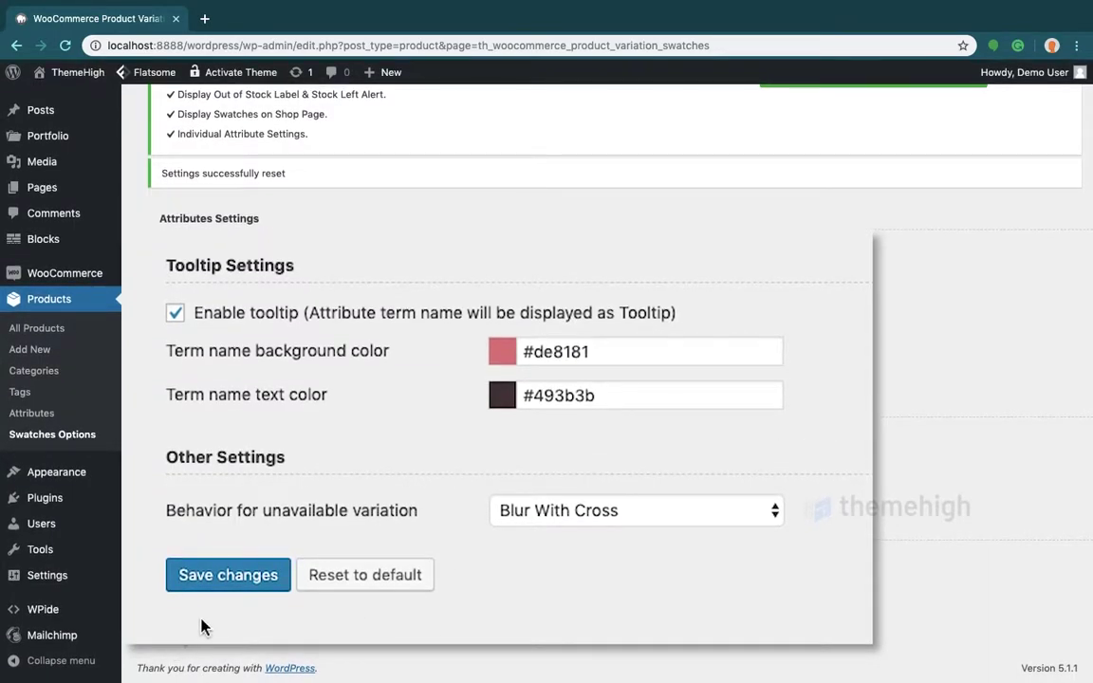
{"action": "left_click", "coordinate": [226, 585]}
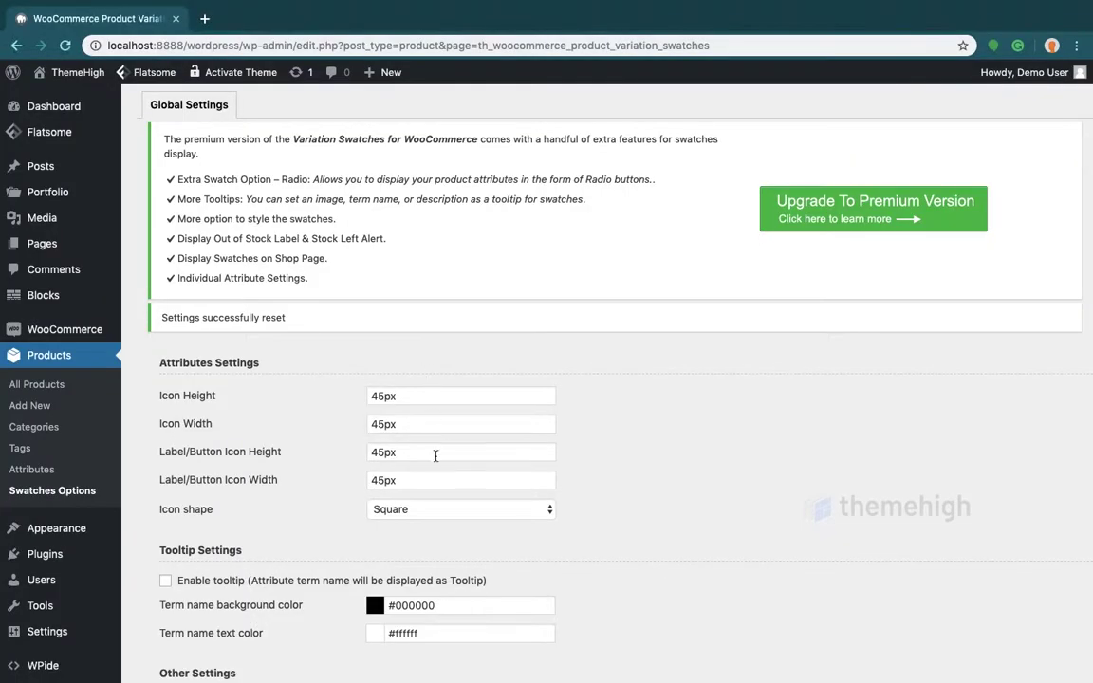
Set Behavior for unavailable variation to Hide in Other Settings and save.
{"action": "scroll", "coordinate": [436, 525], "scroll_direction": "down", "scroll_amount": 4}
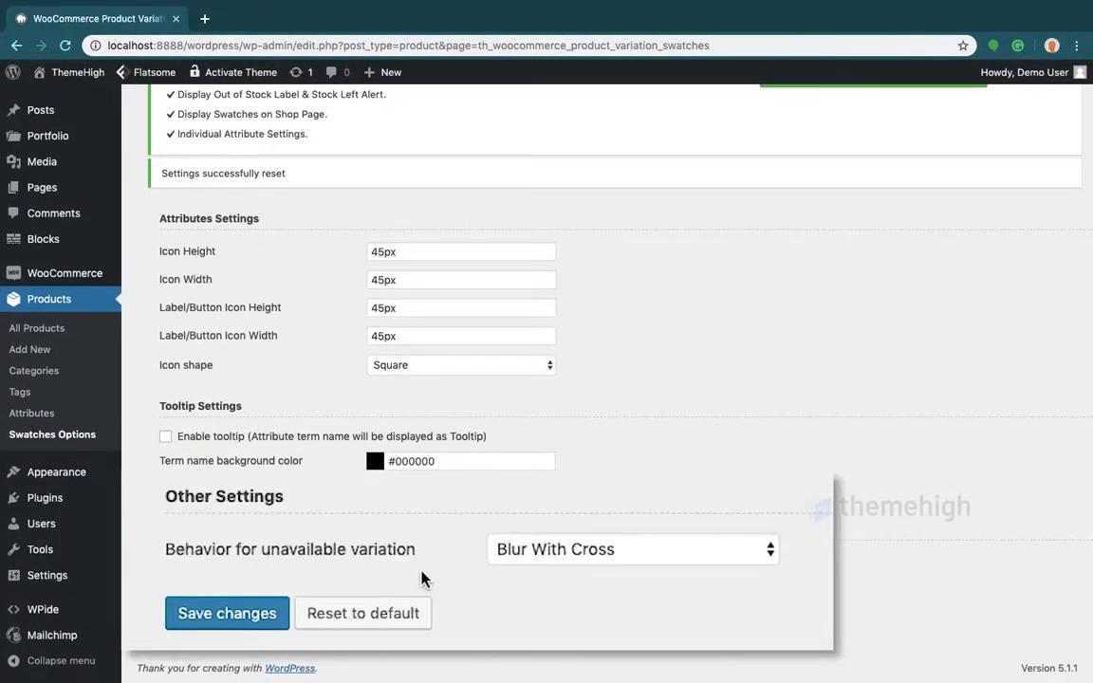
{"action": "left_click", "coordinate": [768, 551]}
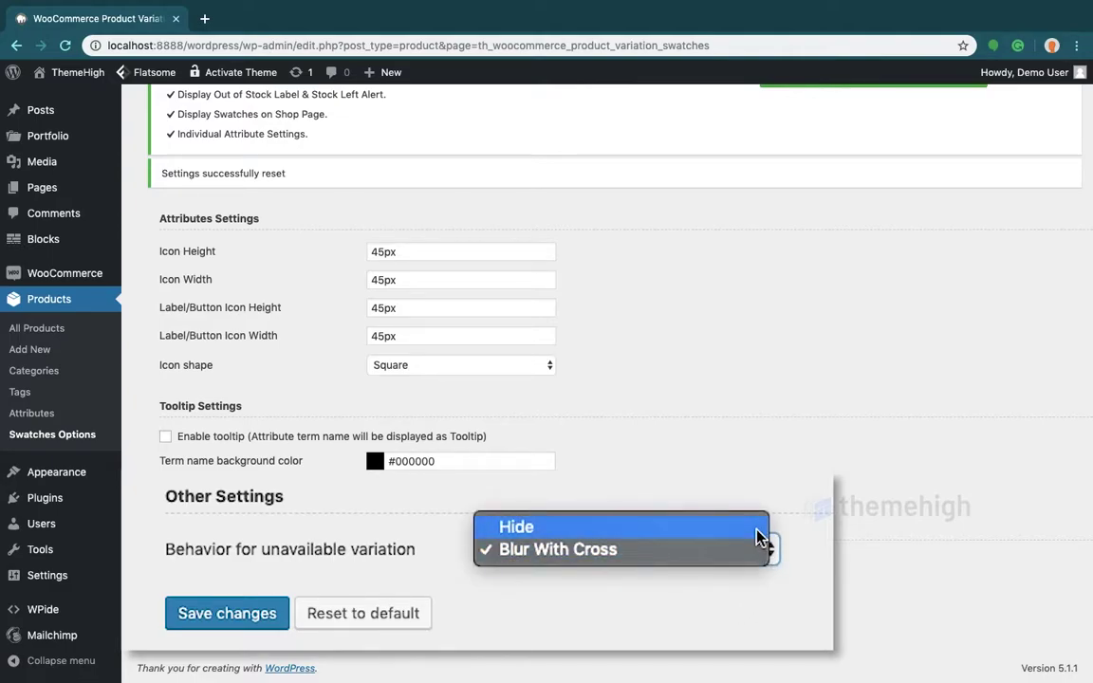
{"action": "left_click", "coordinate": [759, 530]}
{"action": "left_click", "coordinate": [238, 610]}
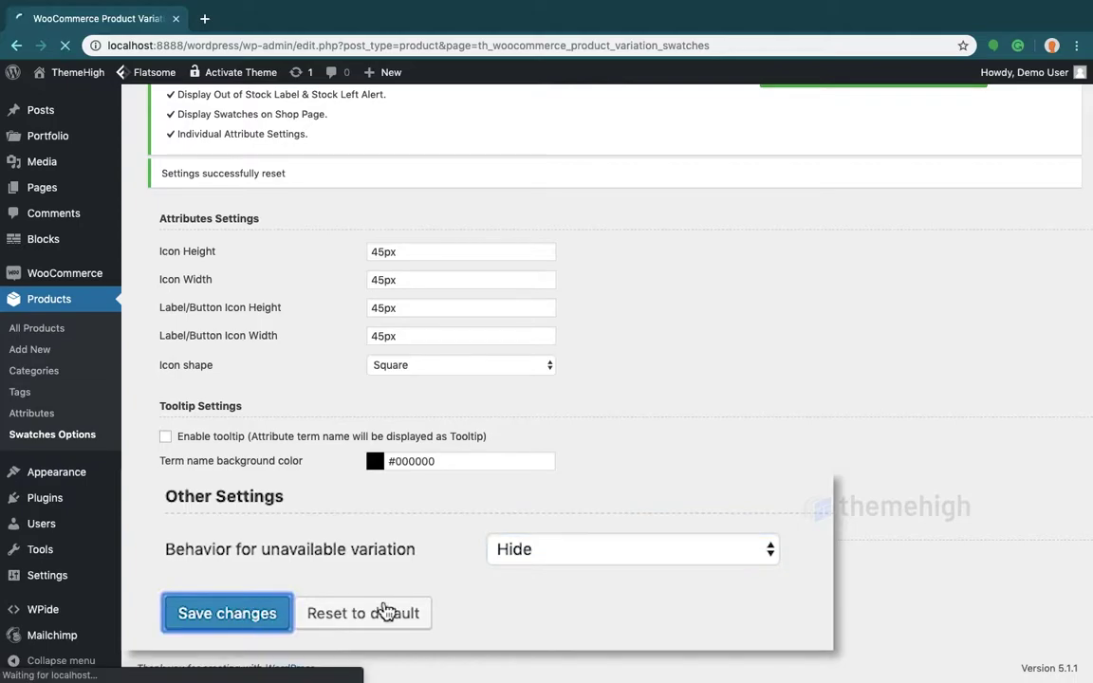